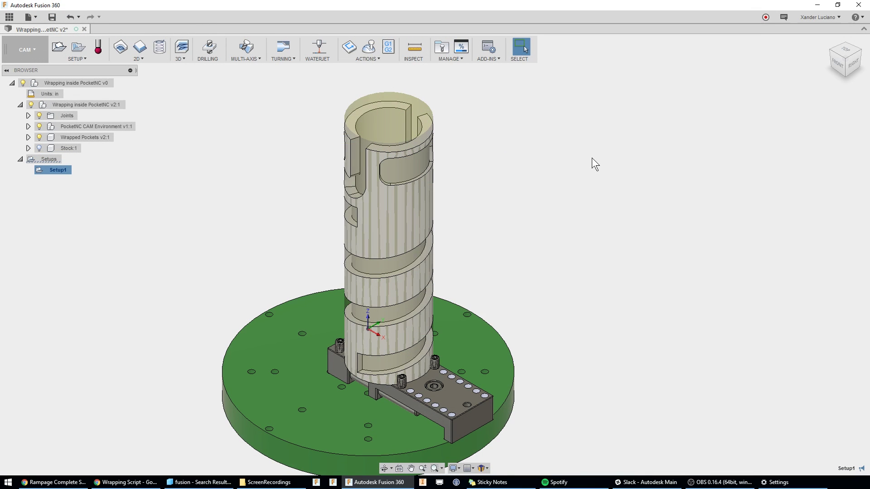
# Examine the fixtured cylindrical part and the setup's coordinate system from the front and from angled views.
pyautogui.click(839, 64)
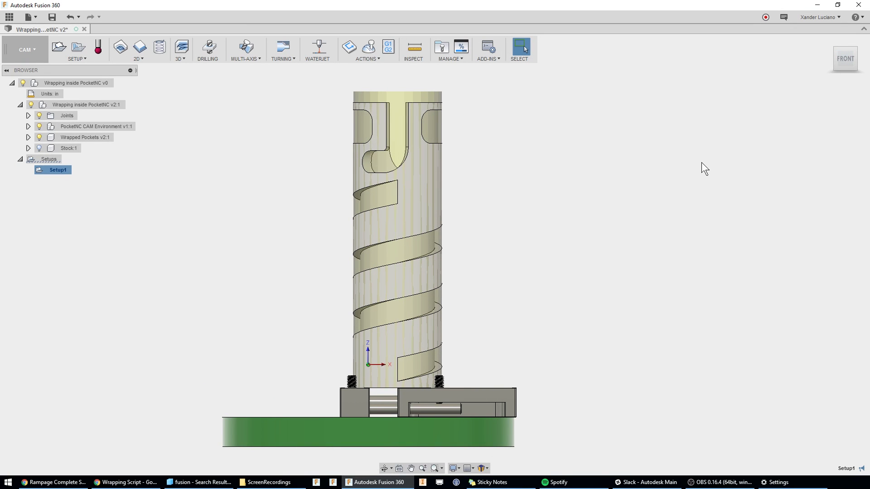
pyautogui.scroll(-2, 665, 175)
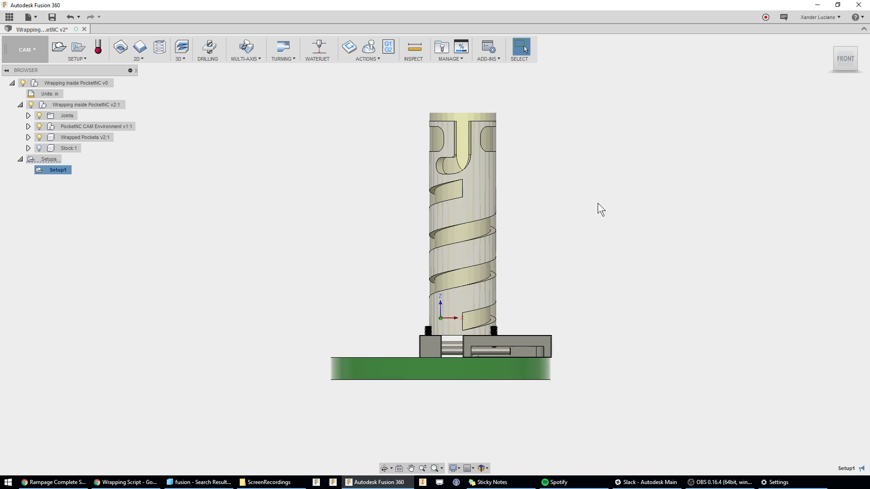
pyautogui.keyDown('shift'); pyautogui.moveTo(576, 175); pyautogui.dragTo(539, 208, button='middle'); pyautogui.keyUp('shift')
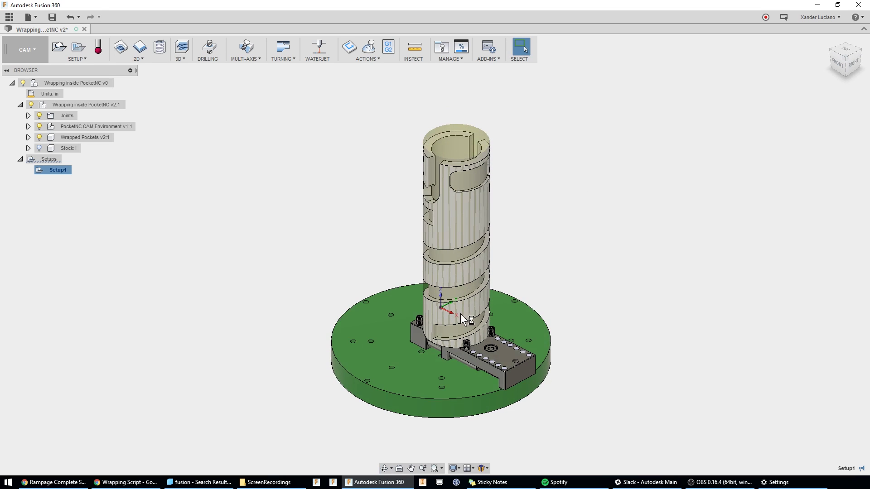
pyautogui.scroll(-2, 372, 354)
pyautogui.scroll(2, 488, 249)
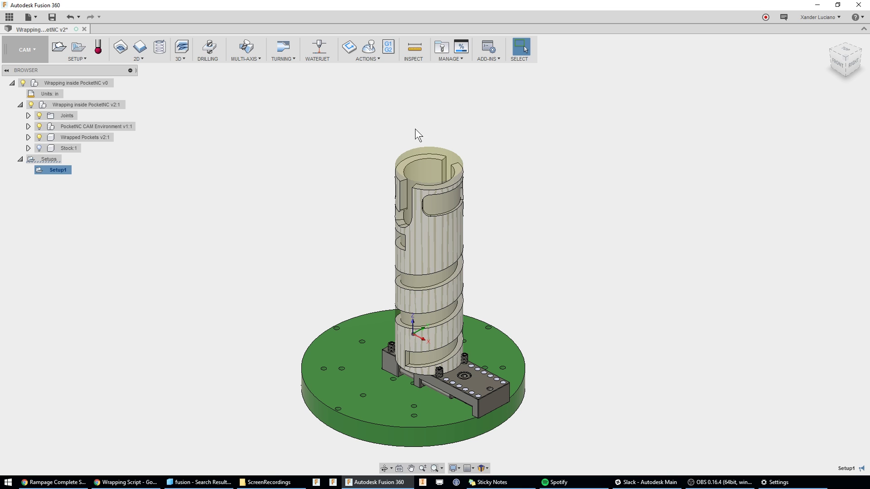
pyautogui.click(838, 63)
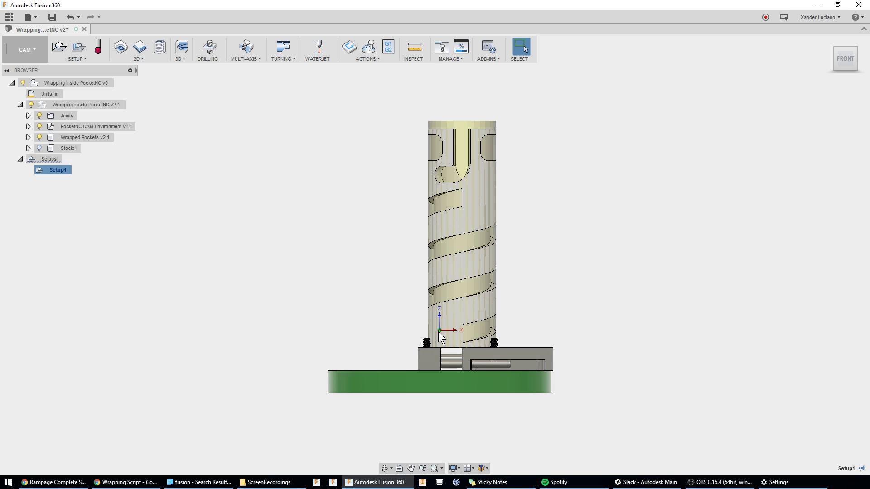
pyautogui.keyDown('shift'); pyautogui.moveTo(634, 254); pyautogui.dragTo(598, 275, button='middle'); pyautogui.keyUp('shift')
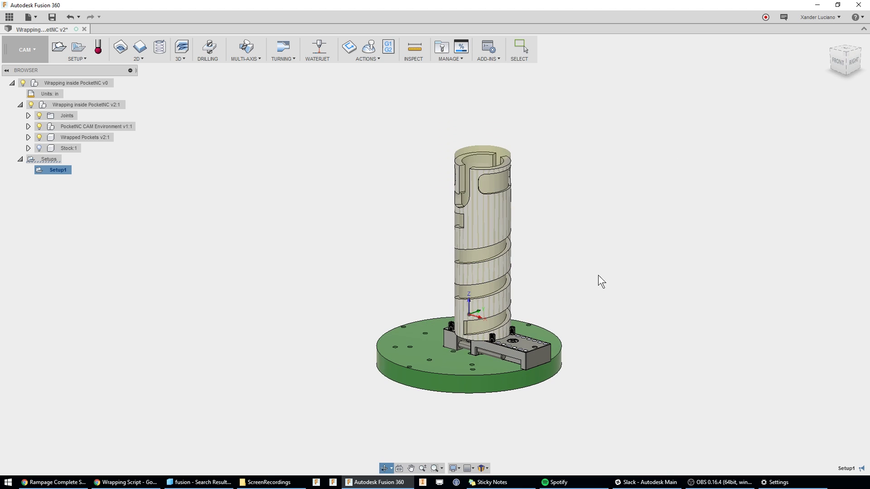
pyautogui.keyDown('shift'); pyautogui.moveTo(600, 231); pyautogui.dragTo(580, 248, button='middle'); pyautogui.keyUp('shift')
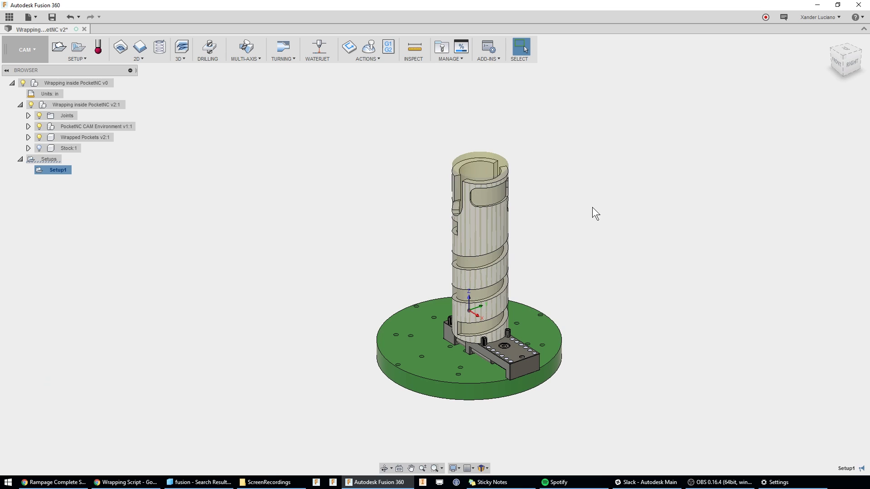
pyautogui.scroll(4, 559, 198)
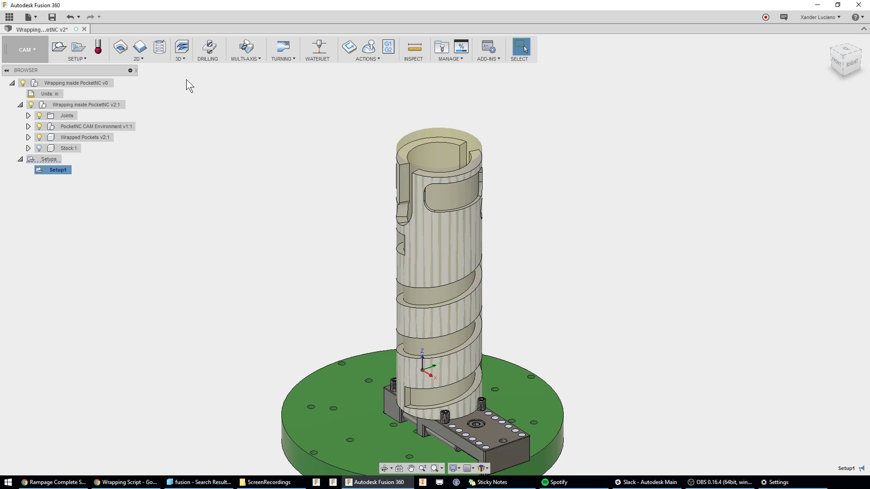
# Start a 2D Adaptive operation with Wrap Toolpath enabled, using the upper rounded pocket's floor face as the wrap cylinder.
pyautogui.click(121, 48)
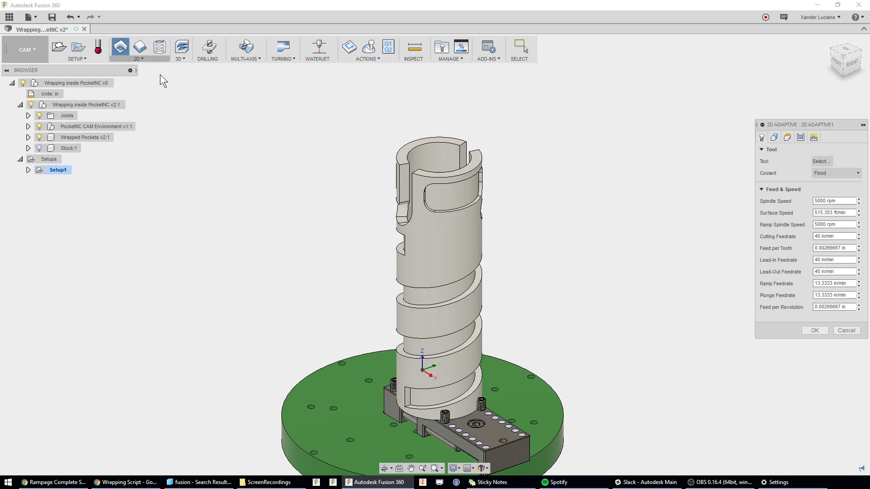
pyautogui.click(775, 137)
pyautogui.click(763, 194)
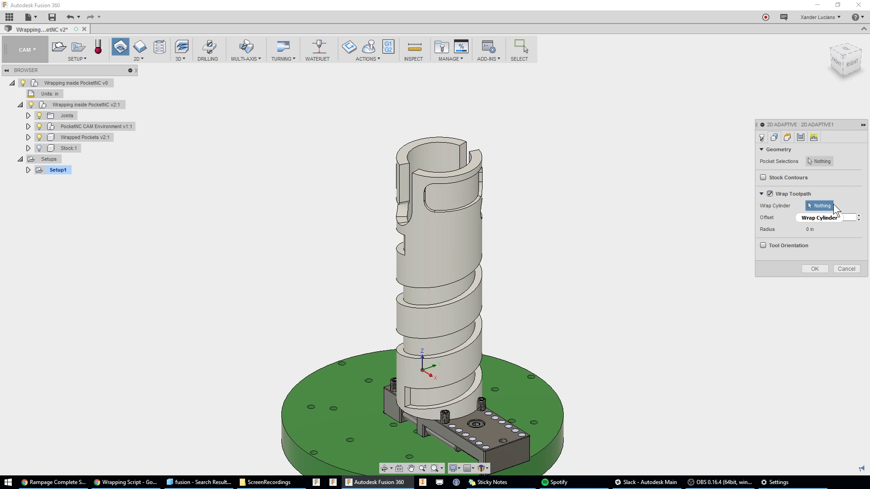
pyautogui.scroll(4, 516, 197)
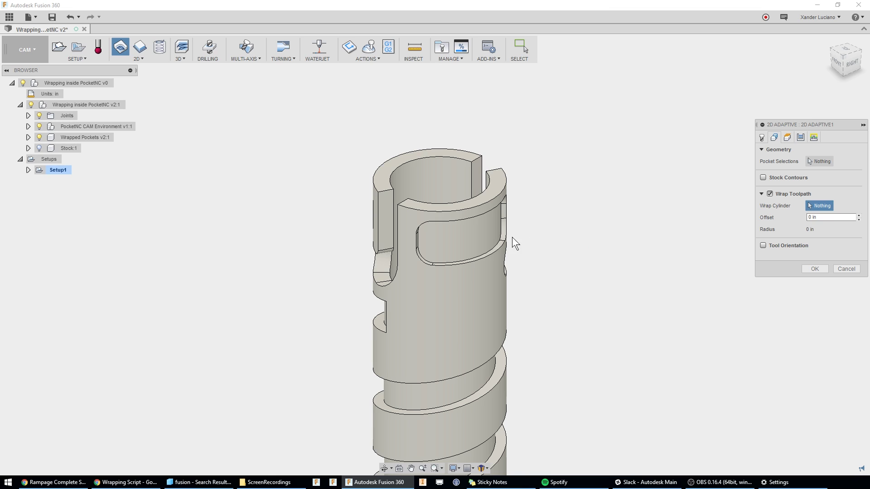
pyautogui.scroll(3, 513, 238)
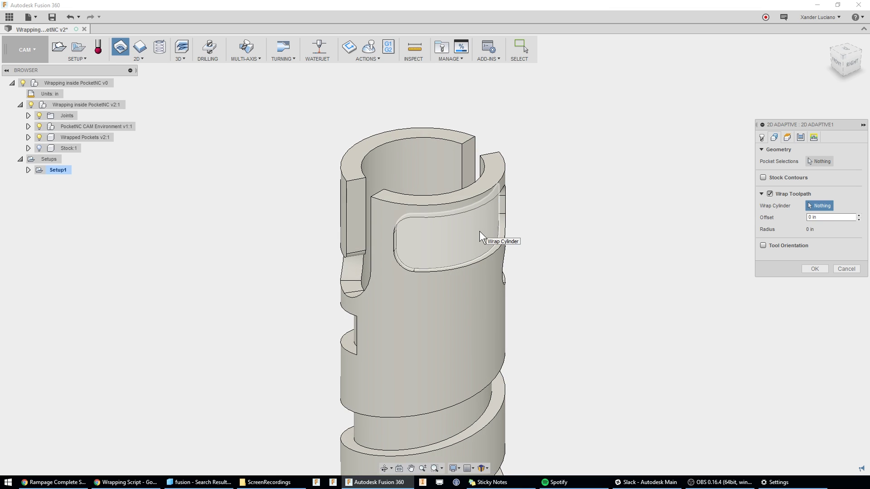
pyautogui.click(480, 231)
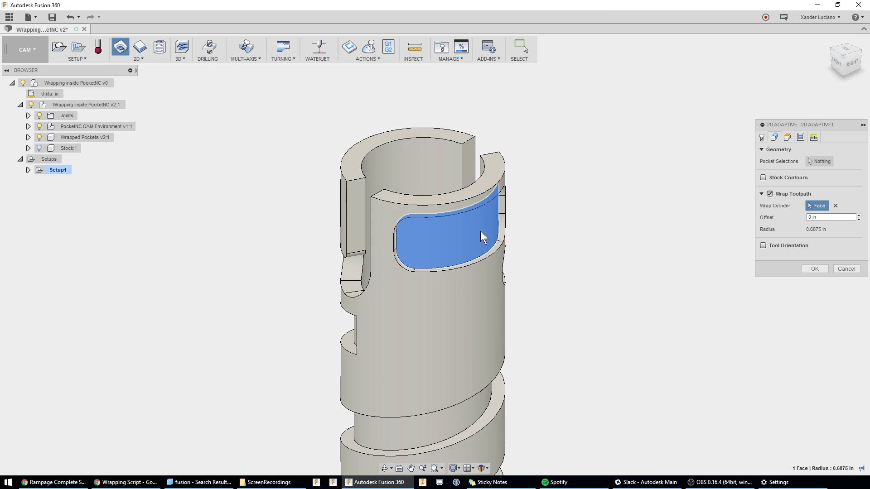
# Choose the floor contours of the two opposite upper rounded pockets as the adaptive operation's pocket selections.
pyautogui.click(818, 160)
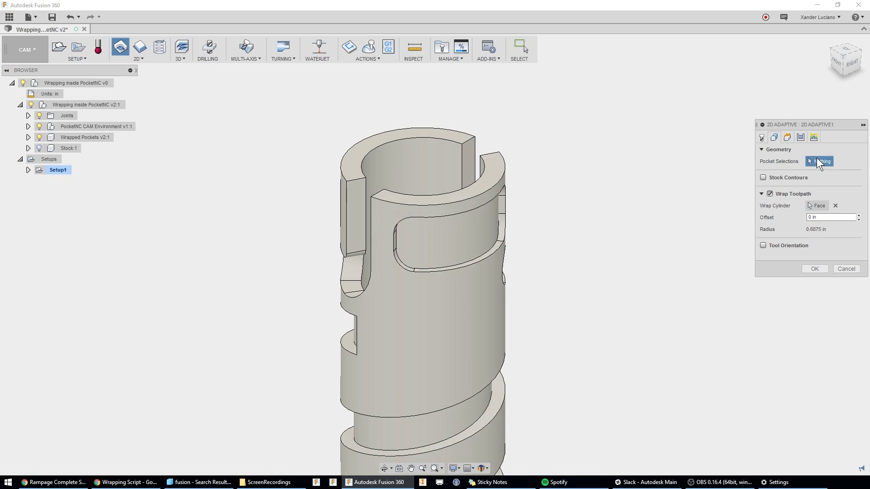
pyautogui.click(497, 236)
pyautogui.keyDown('shift'); pyautogui.moveTo(497, 236); pyautogui.dragTo(407, 284, button='middle'); pyautogui.keyUp('shift')
pyautogui.click(407, 285)
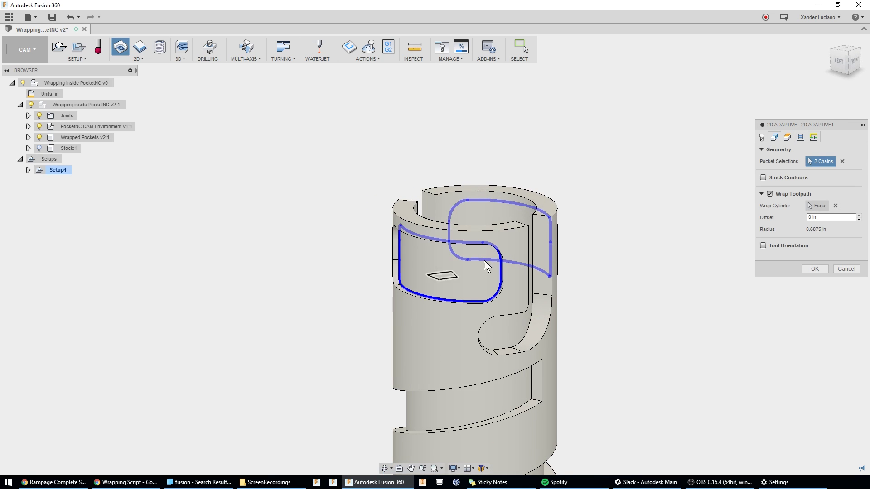
# Review the adaptive operation's clearance, retract and top heights around the cylinder in the front view.
pyautogui.click(788, 138)
pyautogui.click(855, 62)
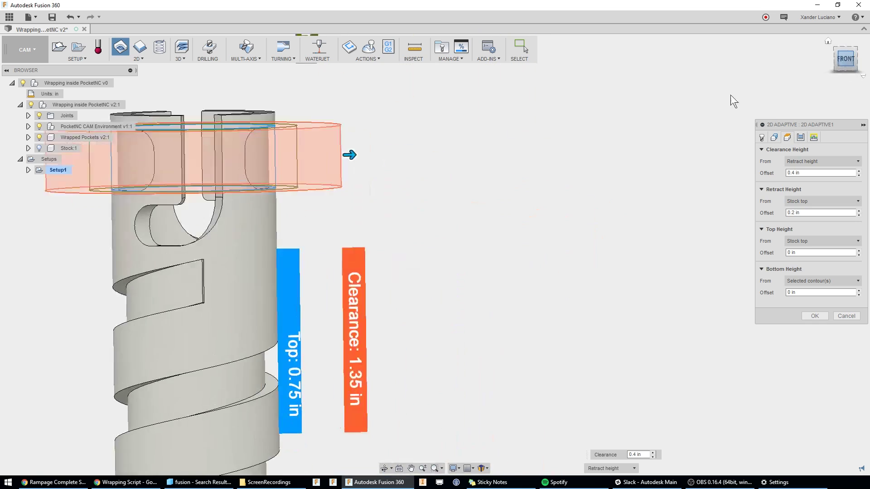
pyautogui.scroll(2, 489, 140)
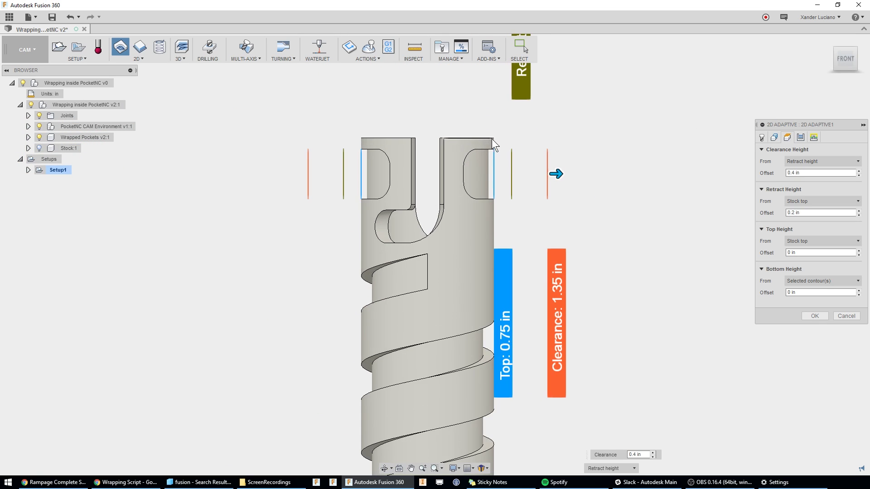
pyautogui.moveTo(502, 268)
pyautogui.mouseDown()
pyautogui.moveTo(511, 270)
pyautogui.moveTo(503, 269)
pyautogui.mouseUp()
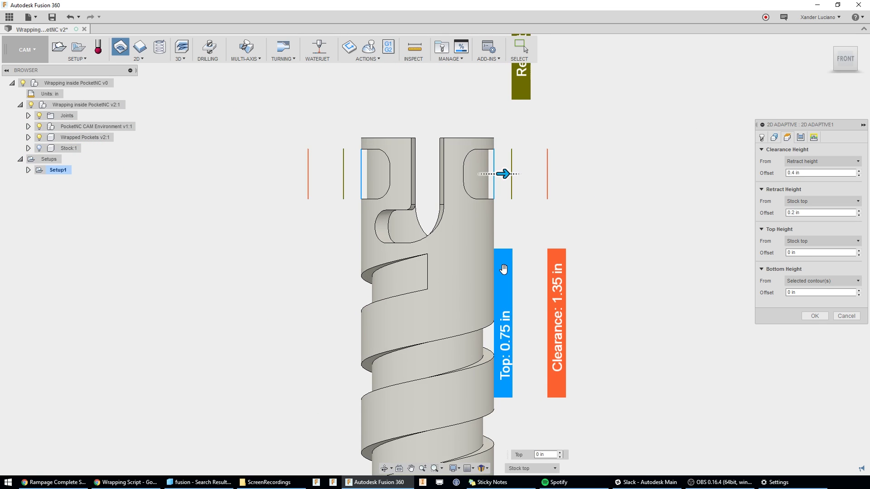
pyautogui.keyDown('shift'); pyautogui.moveTo(586, 148); pyautogui.dragTo(583, 172, button='middle'); pyautogui.keyUp('shift')
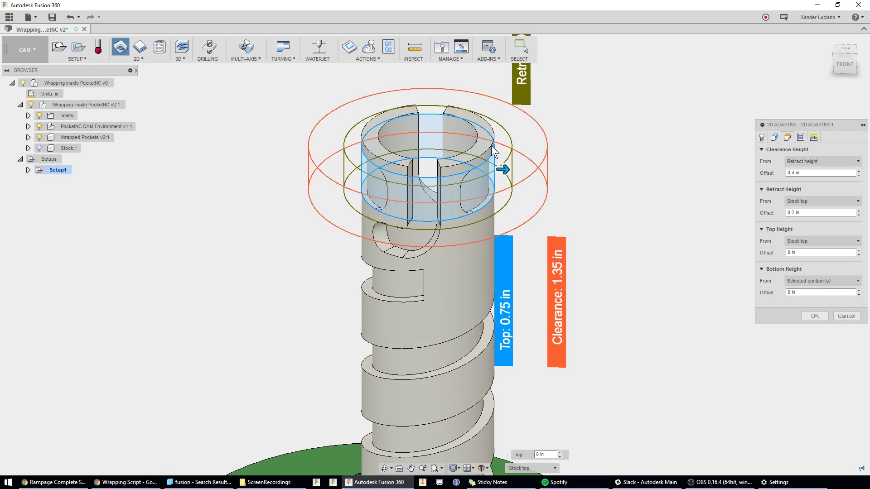
pyautogui.click(853, 61)
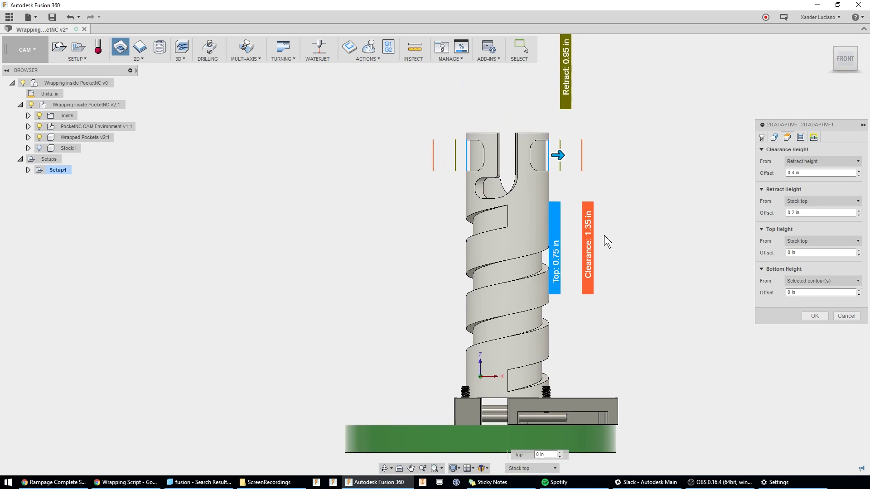
# Keep Stock to Leave enabled for the adaptive passes and set the axial stock to leave to 0.
pyautogui.click(801, 137)
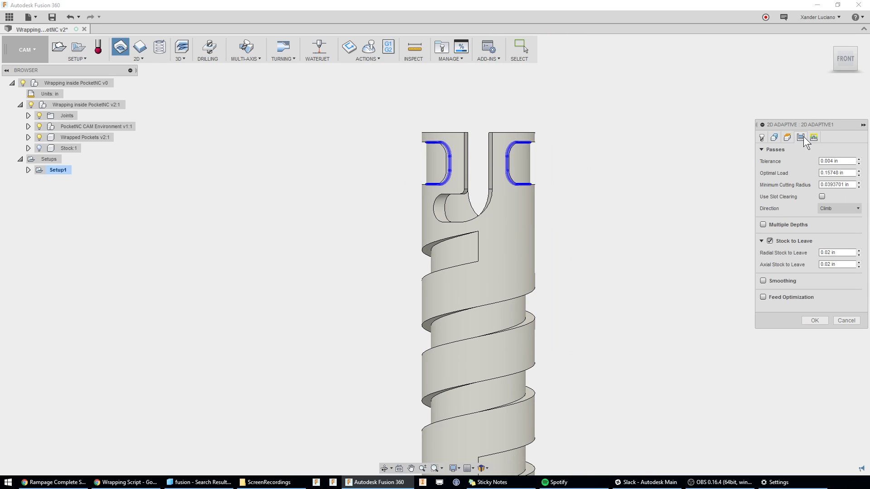
pyautogui.click(770, 241)
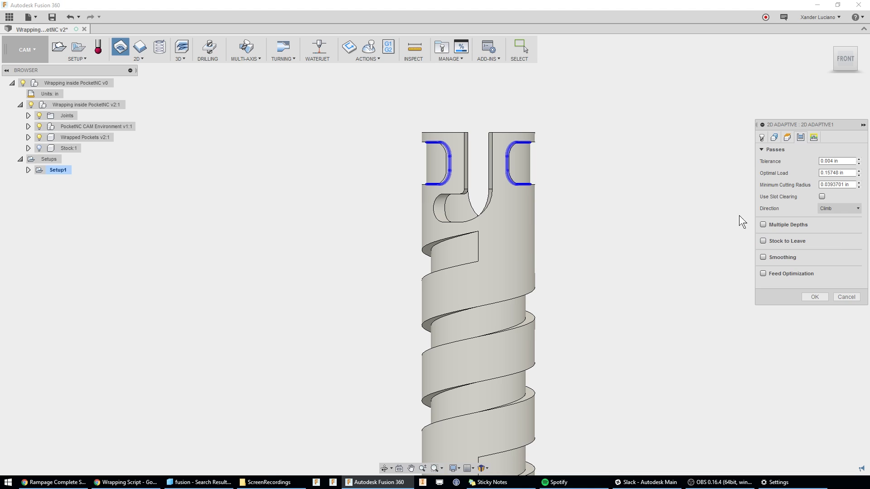
pyautogui.click(764, 241)
pyautogui.moveTo(843, 264); pyautogui.dragTo(795, 254)
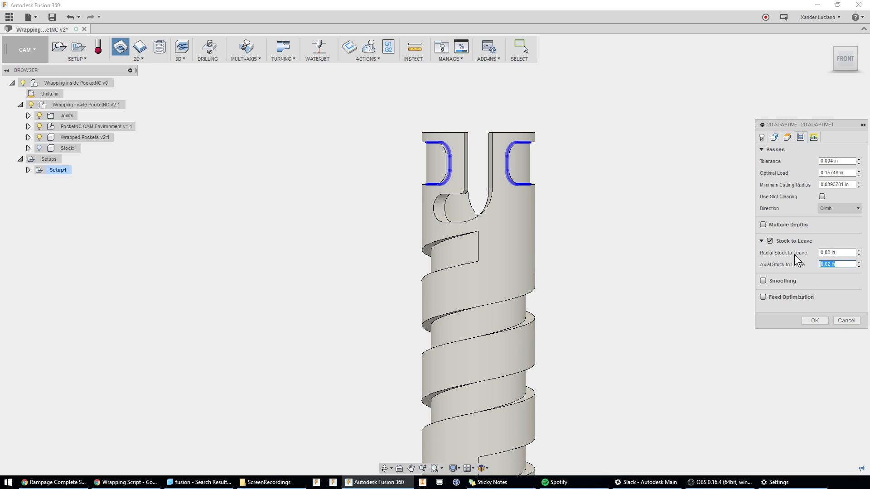
pyautogui.write('0')
# Finish the adaptive operation with its default linking settings, using the PocketNC library's 1/8" flat end mill (tool 1).
pyautogui.click(816, 137)
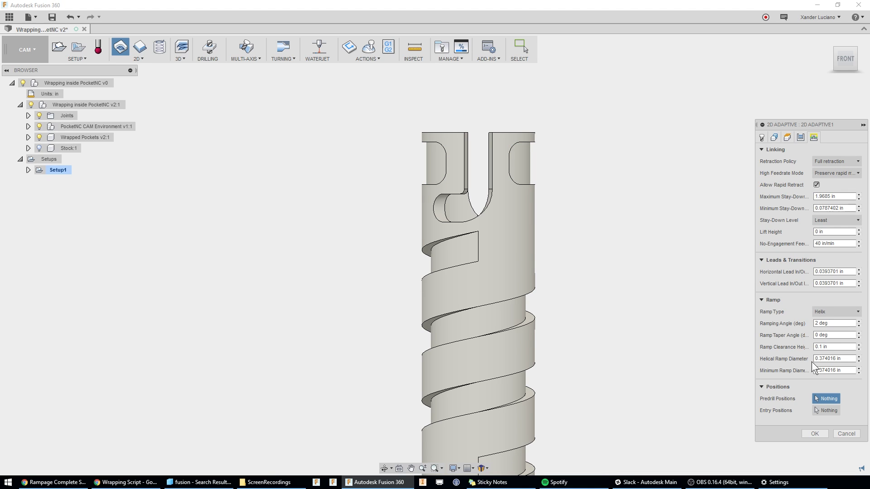
pyautogui.click(820, 433)
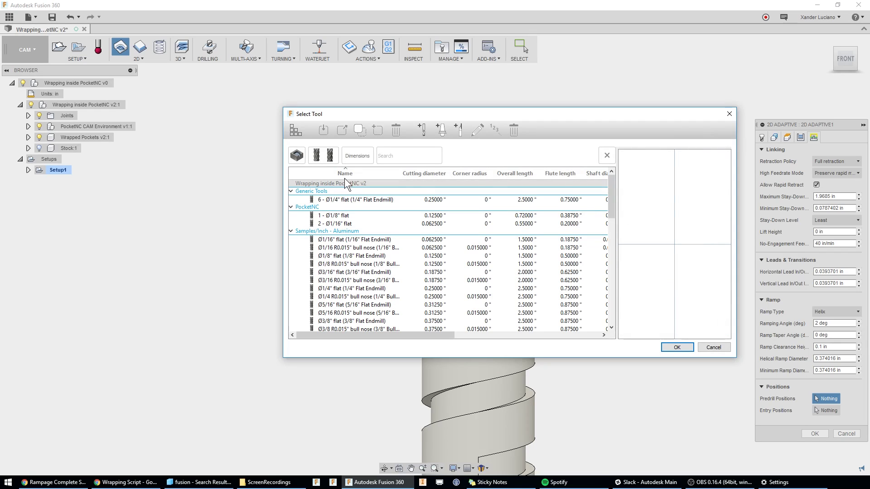
pyautogui.doubleClick(344, 216)
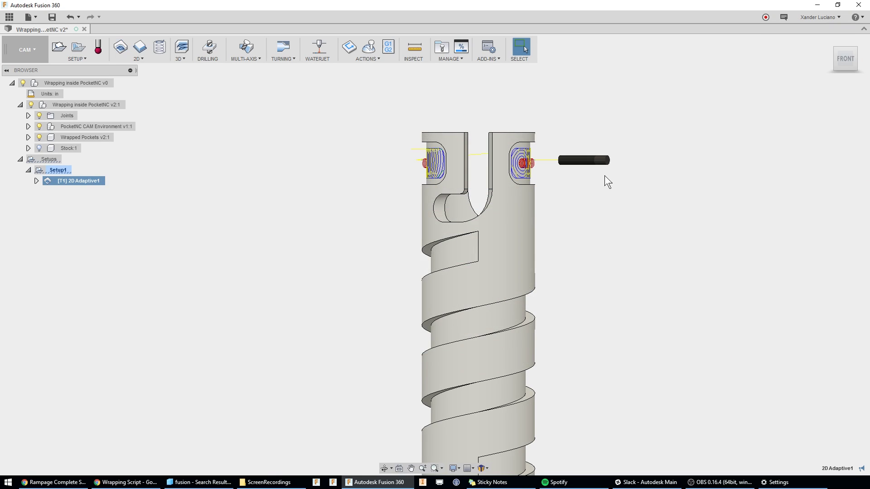
# Inspect the wrapped adaptive toolpath in the upper pockets from several angles.
pyautogui.keyDown('shift'); pyautogui.moveTo(608, 154); pyautogui.dragTo(543, 154, button='middle'); pyautogui.keyUp('shift')
pyautogui.scroll(3, 589, 148)
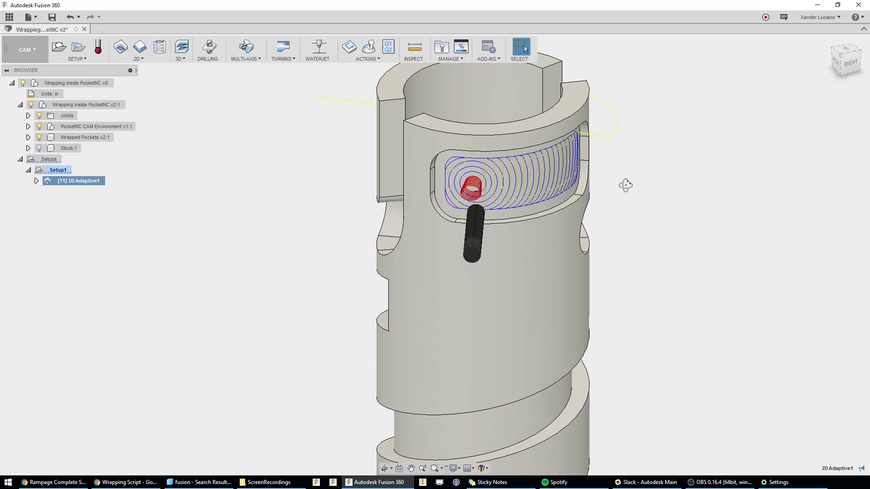
pyautogui.moveTo(625, 185)
pyautogui.keyDown('shift'); pyautogui.mouseDown(button='middle')
pyautogui.moveTo(557, 170)
pyautogui.moveTo(695, 176)
pyautogui.moveTo(612, 179)
pyautogui.moveTo(640, 183)
pyautogui.mouseUp(button='middle'); pyautogui.keyUp('shift')
pyautogui.scroll(-3, 640, 181)
pyautogui.keyDown('shift'); pyautogui.moveTo(627, 257); pyautogui.dragTo(652, 214, button='middle'); pyautogui.keyUp('shift')
pyautogui.scroll(3, 652, 213)
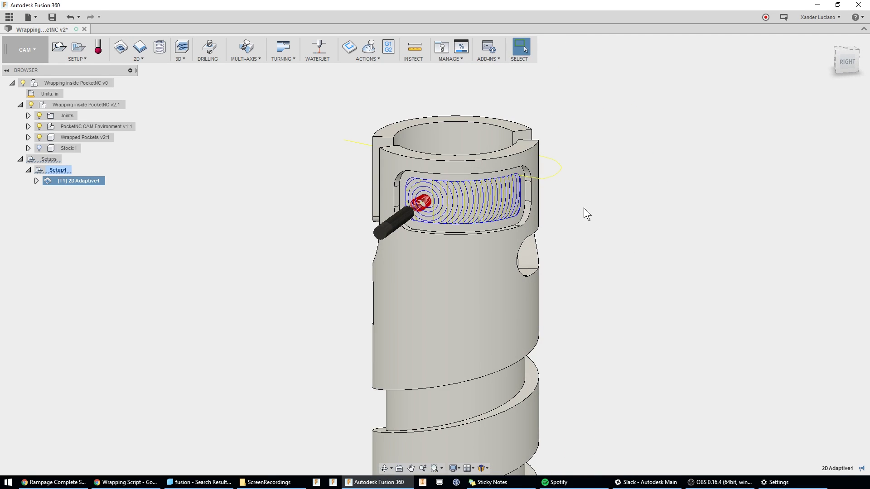
# Create a derived 2D Contour operation from the 2D Adaptive operation.
pyautogui.rightClick(88, 181)
pyautogui.moveTo(164, 284)
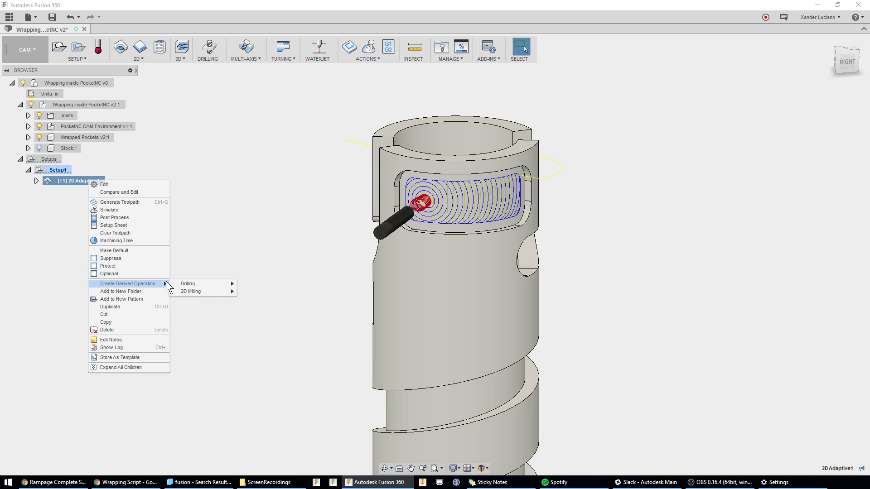
pyautogui.moveTo(211, 291)
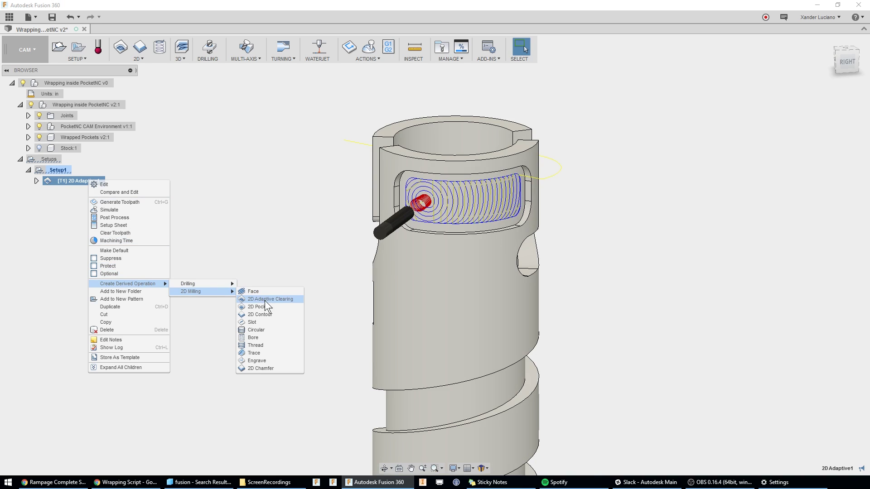
pyautogui.click(271, 314)
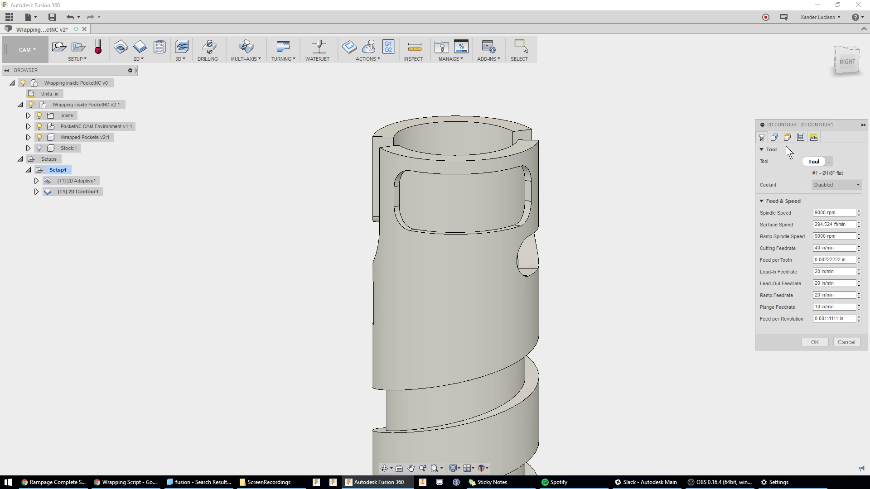
# Reverse the contour direction on the near upper pocket in the 2D Contour geometry and check the opposite pocket's chain.
pyautogui.click(776, 137)
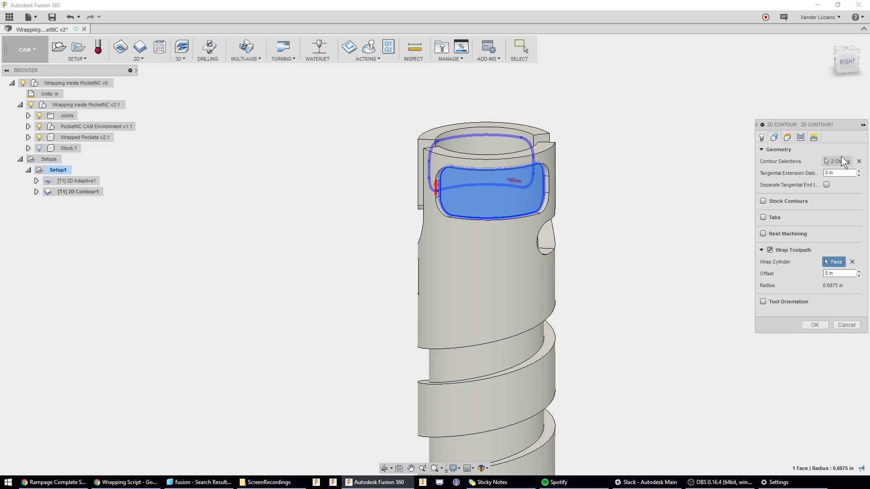
pyautogui.scroll(-1, 591, 230)
pyautogui.scroll(3, 588, 177)
pyautogui.keyDown('shift'); pyautogui.moveTo(588, 192); pyautogui.dragTo(606, 181, button='middle'); pyautogui.keyUp('shift')
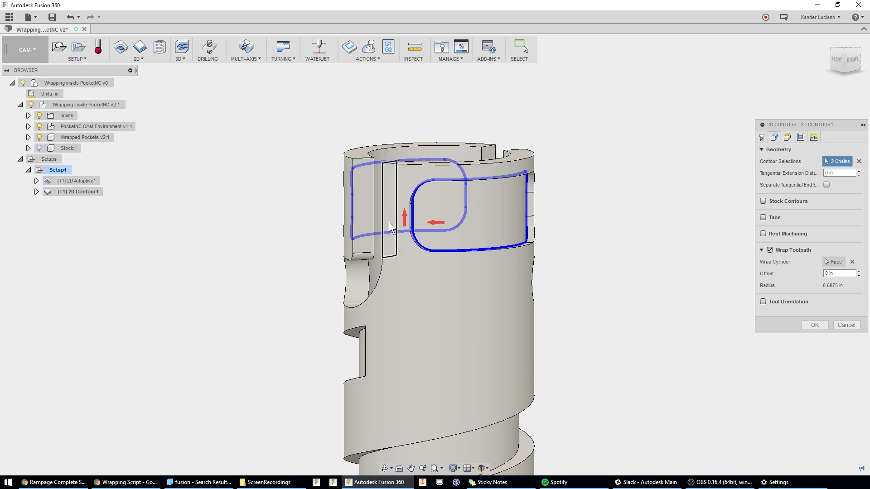
pyautogui.click(404, 218)
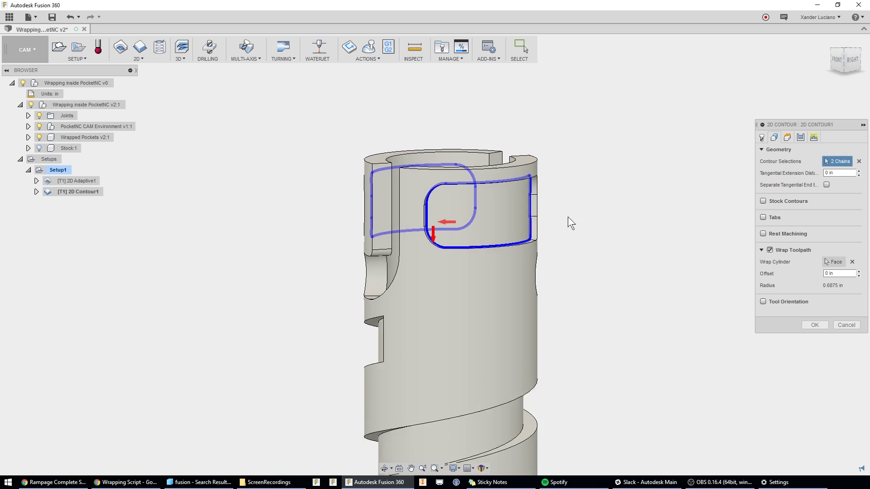
pyautogui.keyDown('shift'); pyautogui.moveTo(570, 222); pyautogui.dragTo(428, 208, button='middle'); pyautogui.keyUp('shift')
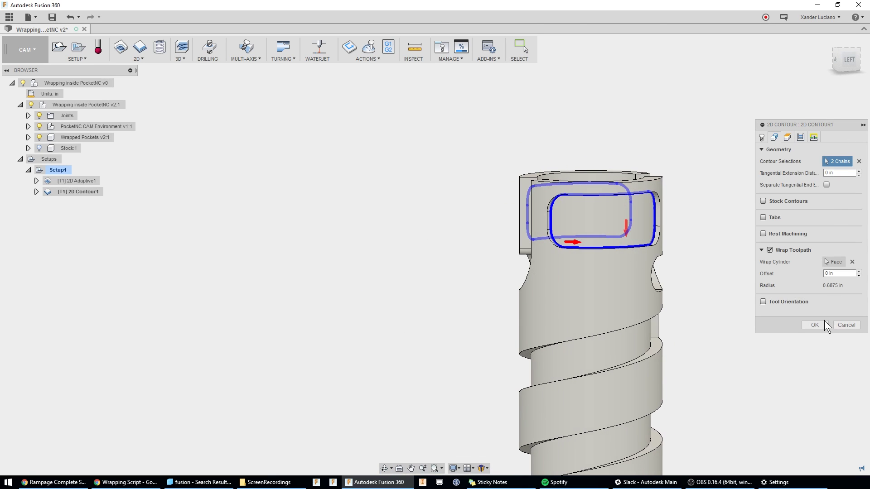
# Generate the first 2D Contour toolpath and inspect it together with the 2D Adaptive toolpath on the upper pocket.
pyautogui.click(814, 326)
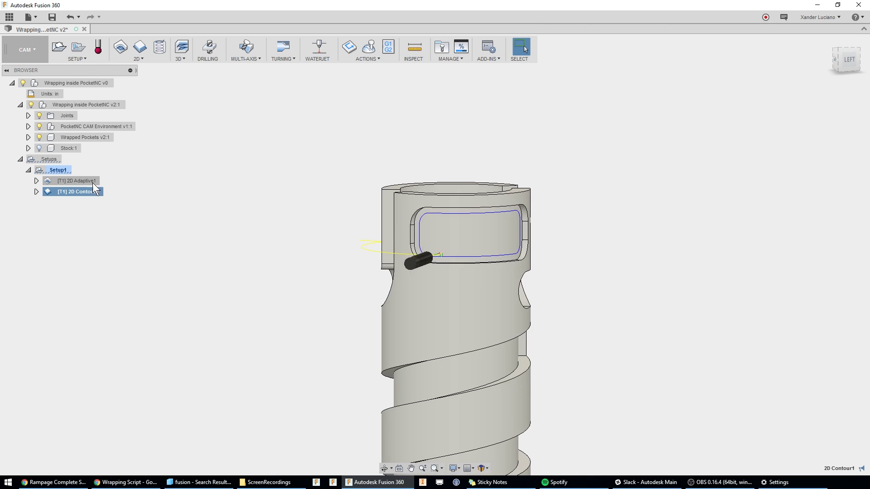
pyautogui.keyDown('ctrl'); pyautogui.click(91, 182); pyautogui.keyUp('ctrl')
pyautogui.scroll(3, 440, 230)
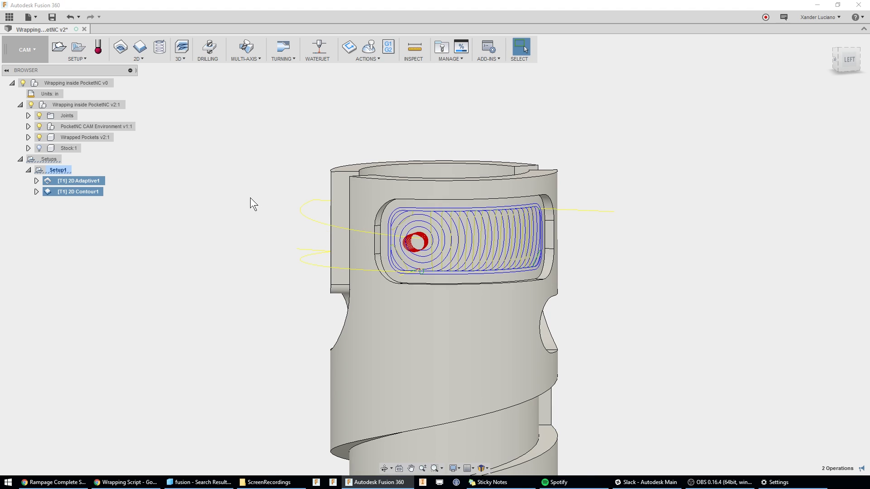
pyautogui.keyDown('shift'); pyautogui.moveTo(250, 198); pyautogui.dragTo(496, 271, button='middle'); pyautogui.keyUp('shift')
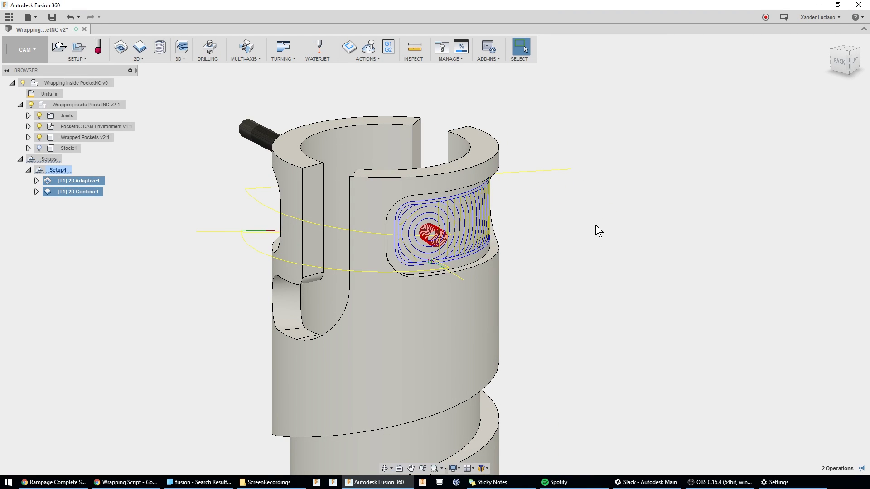
pyautogui.click(600, 211)
pyautogui.scroll(-2, 597, 206)
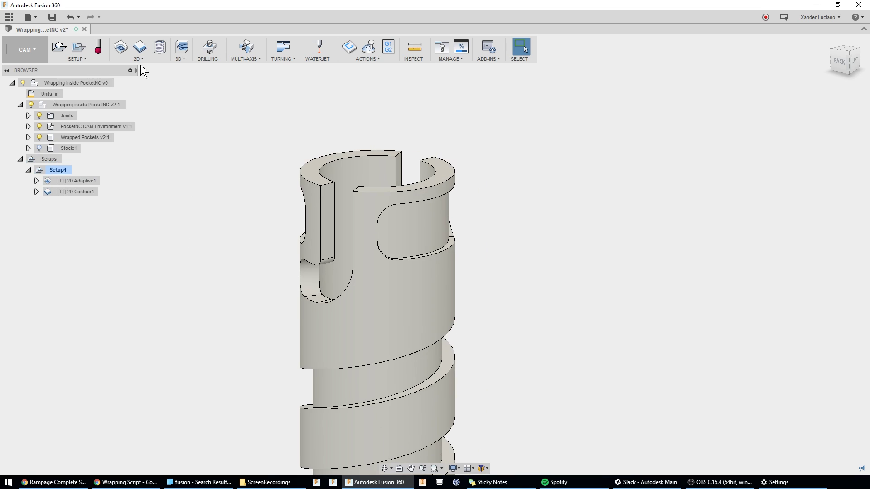
# Create a second 2D Contour on the near upper pocket's edge chain, with its toolpath wrapped around the part's outer cylindrical face.
pyautogui.click(142, 44)
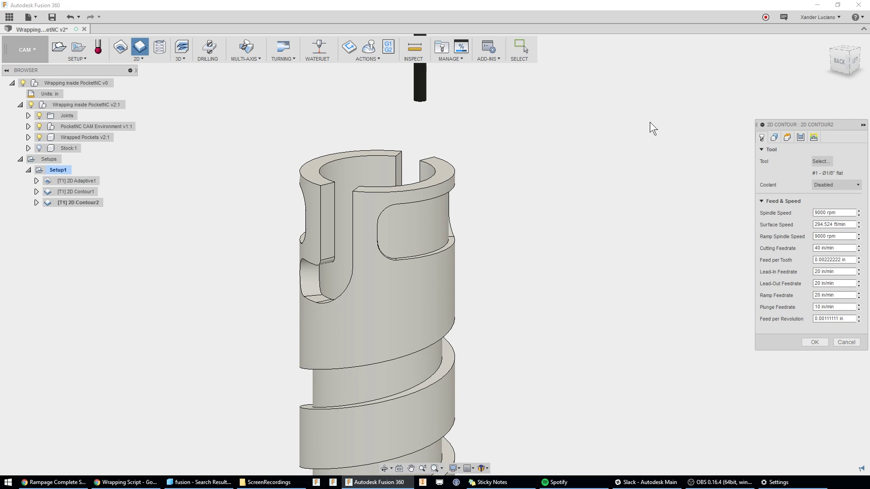
pyautogui.click(774, 138)
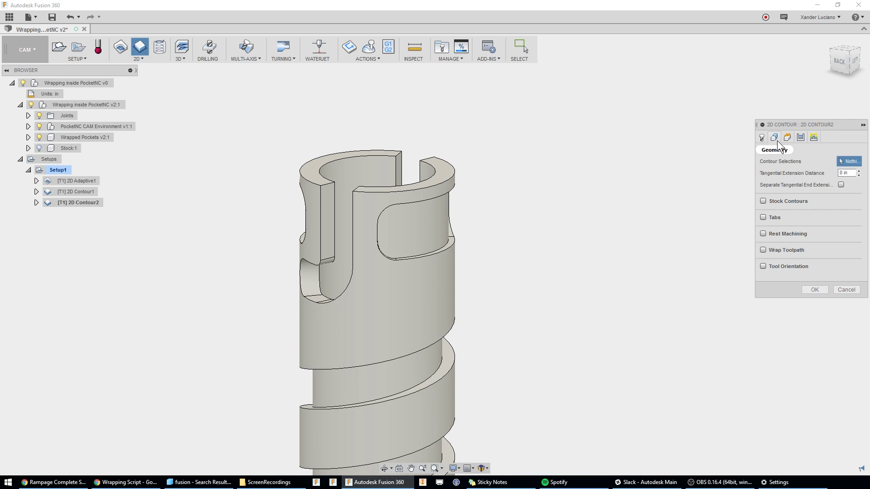
pyautogui.click(763, 251)
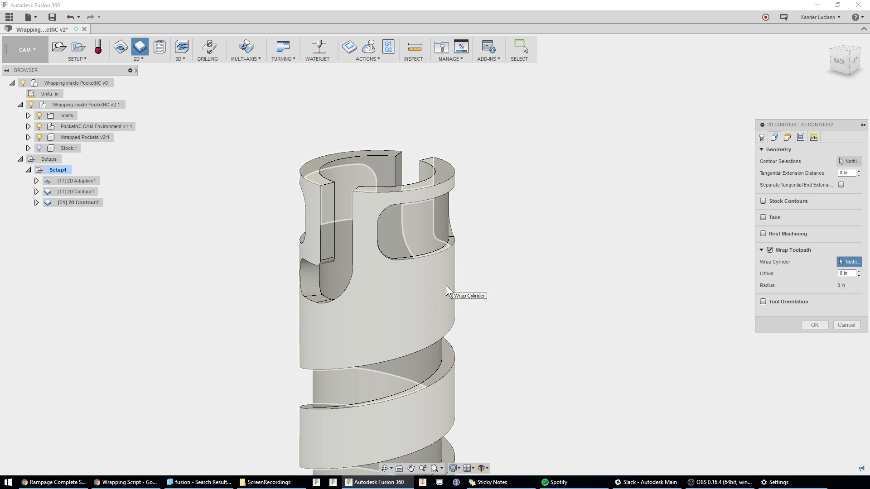
pyautogui.click(446, 286)
pyautogui.click(846, 161)
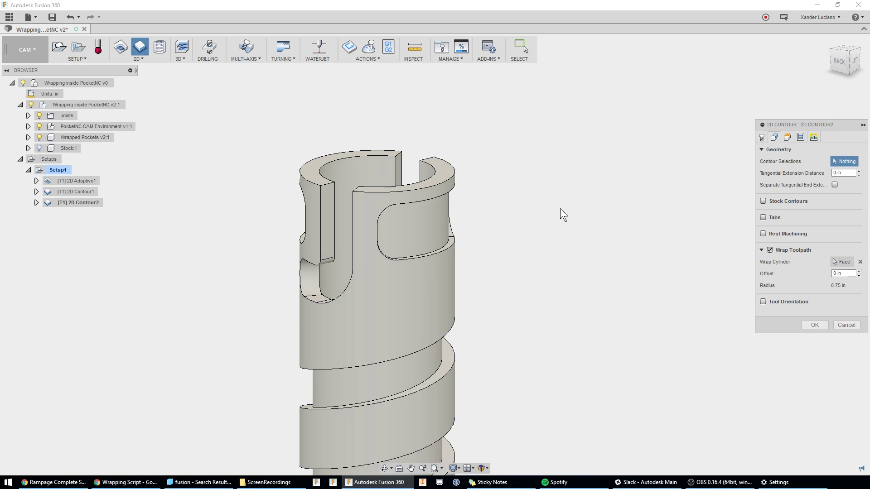
pyautogui.click(448, 244)
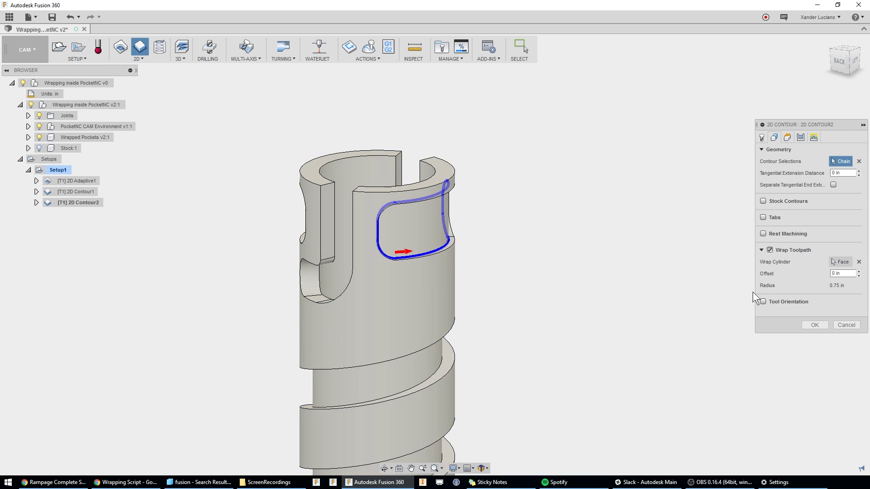
pyautogui.click(815, 325)
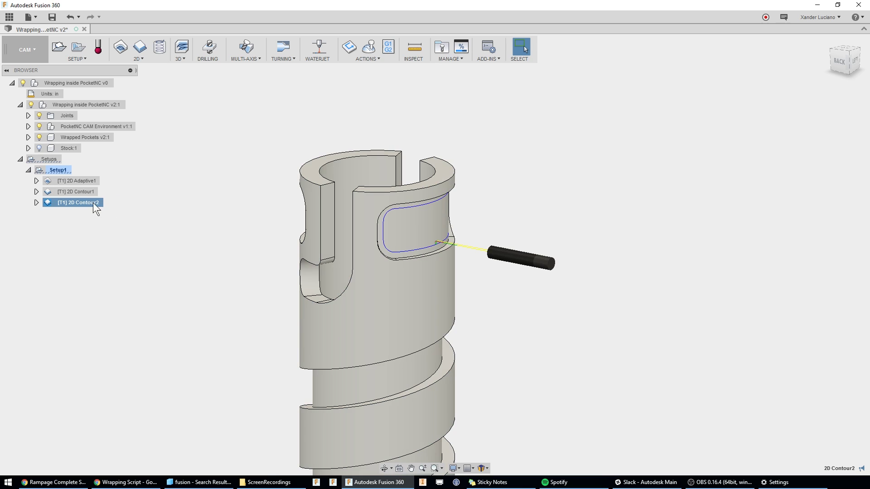
# Compare the 2D Contour1 and 2D Contour2 toolpaths along the upper pocket's end wall in the left view.
pyautogui.click(854, 64)
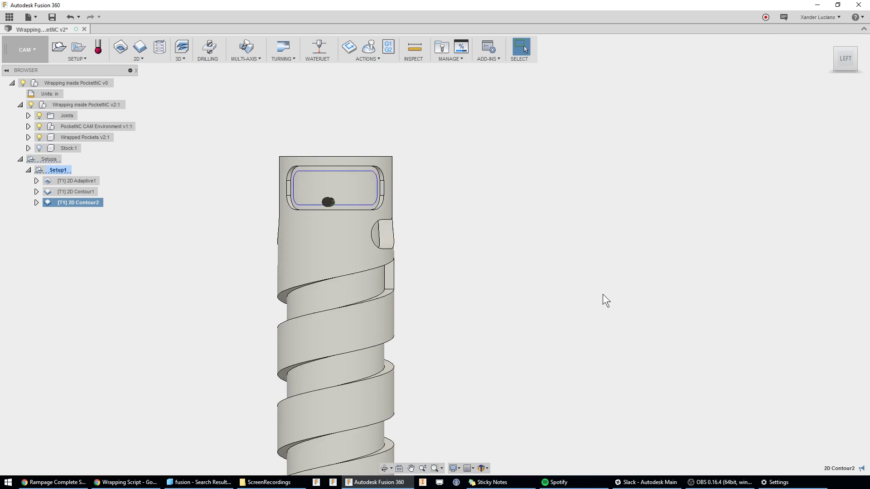
pyautogui.scroll(5, 311, 158)
pyautogui.keyDown('ctrl'); pyautogui.click(77, 191); pyautogui.keyUp('ctrl')
pyautogui.scroll(2, 521, 226)
pyautogui.scroll(3, 520, 226)
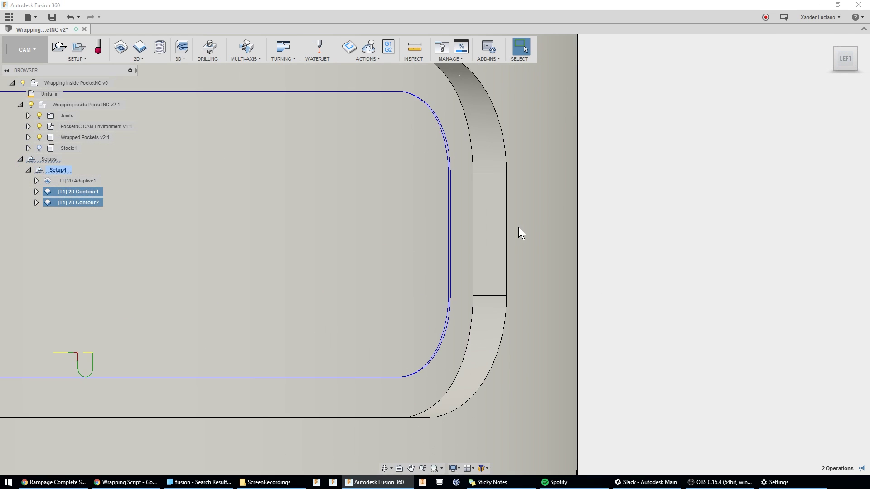
pyautogui.click(698, 232)
pyautogui.click(84, 203)
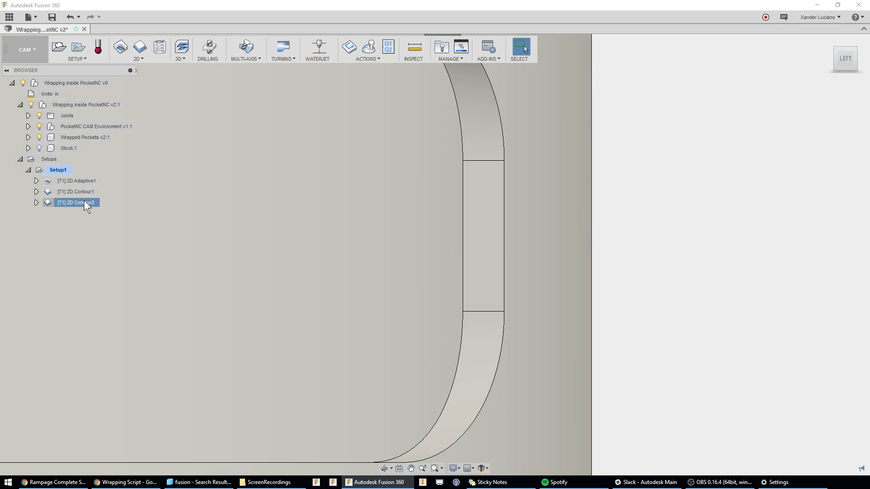
pyautogui.click(82, 191)
pyautogui.click(83, 201)
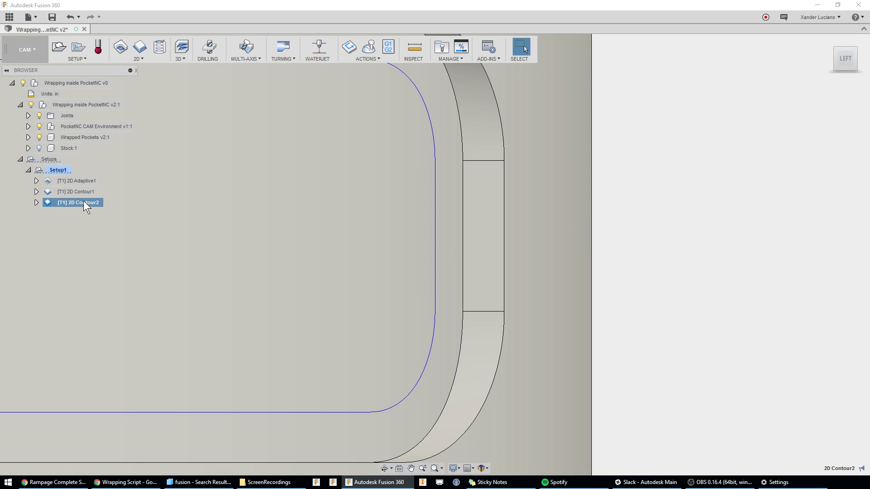
pyautogui.click(84, 192)
pyautogui.click(86, 203)
pyautogui.click(88, 195)
pyautogui.click(85, 201)
pyautogui.scroll(-10, 670, 235)
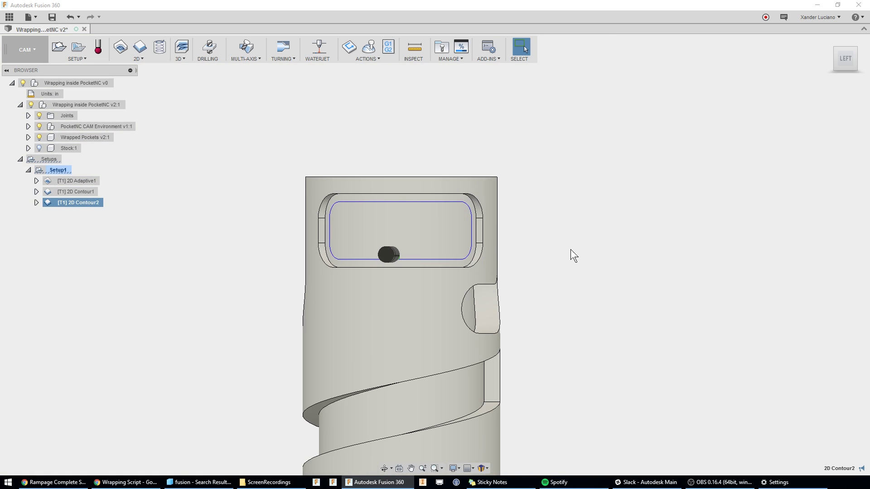
pyautogui.scroll(-1, 548, 239)
pyautogui.keyDown('shift'); pyautogui.moveTo(548, 238); pyautogui.dragTo(569, 248, button='middle'); pyautogui.keyUp('shift')
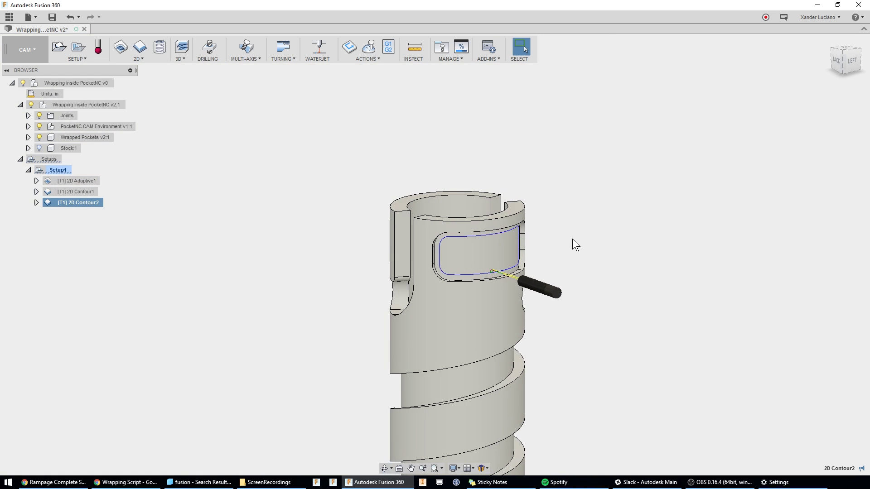
pyautogui.scroll(-2, 572, 238)
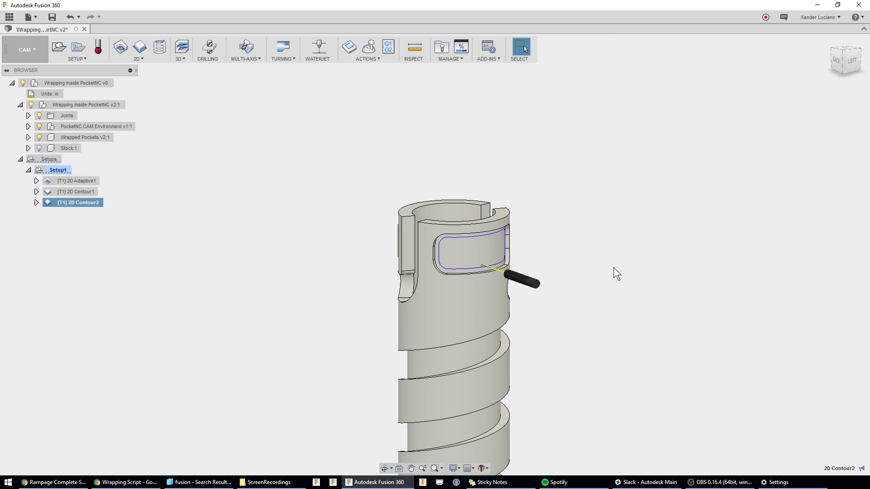
# Derive a 2D Contour from 2D Contour2 and replace its wrap cylinder with the part's inner bore face.
pyautogui.rightClick(90, 203)
pyautogui.moveTo(143, 301)
pyautogui.moveTo(197, 310)
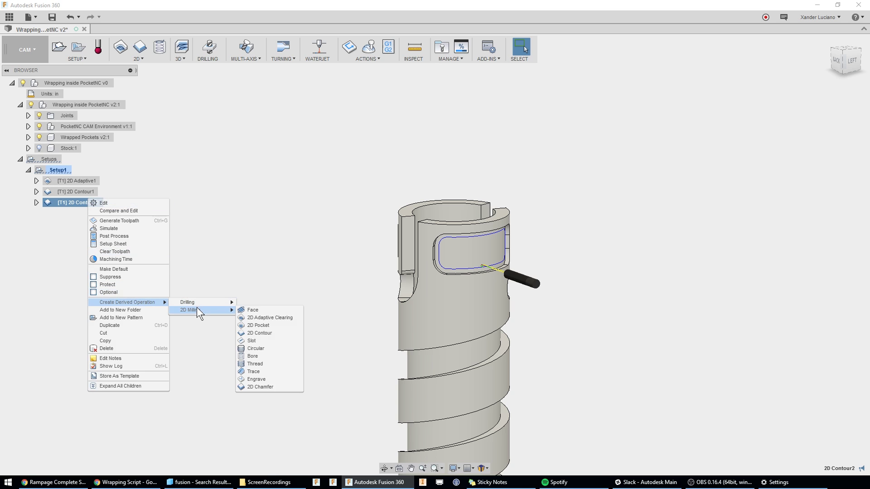
pyautogui.click(273, 333)
pyautogui.click(786, 138)
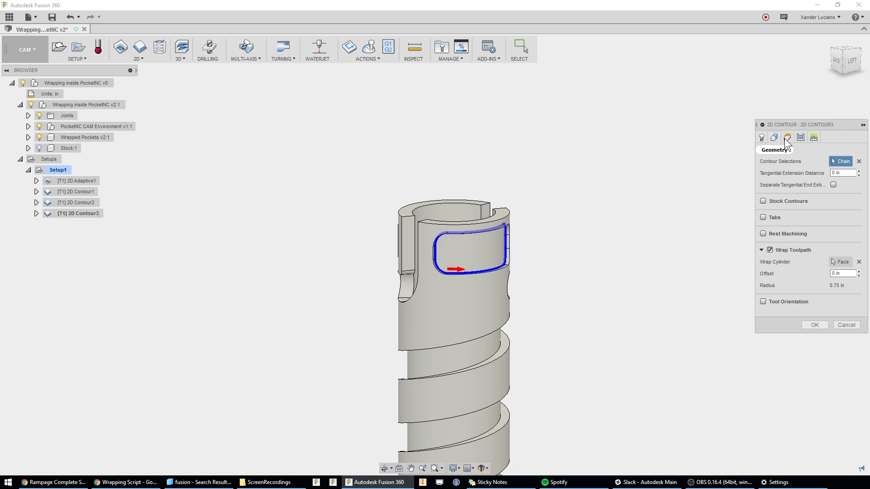
pyautogui.click(859, 261)
pyautogui.click(469, 208)
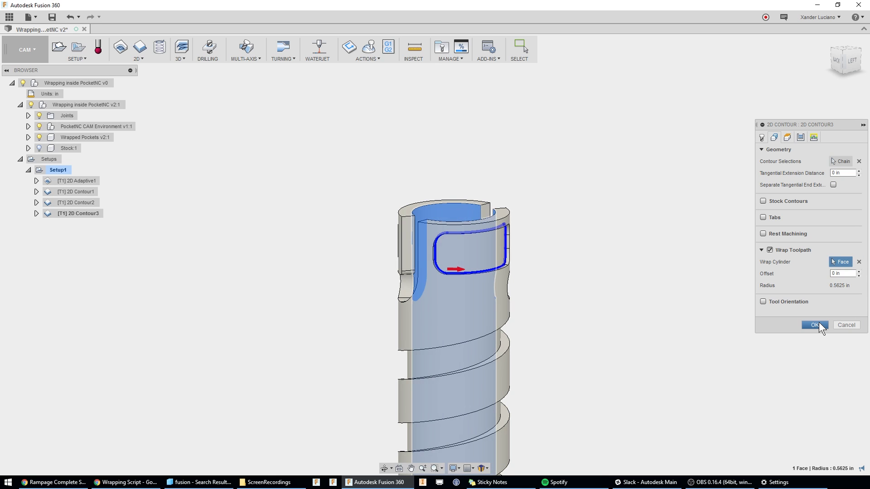
pyautogui.click(815, 325)
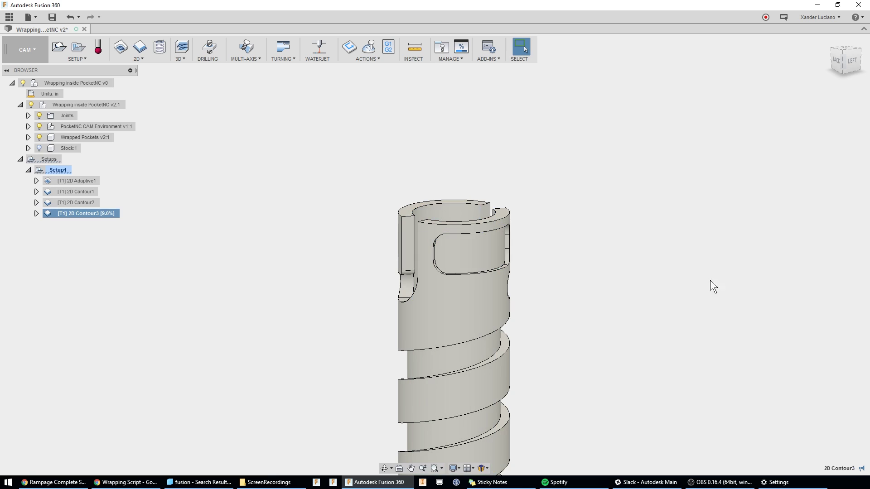
# Compare the three 2D Contour toolpaths one by one at the upper pocket's end wall in the left view.
pyautogui.click(854, 65)
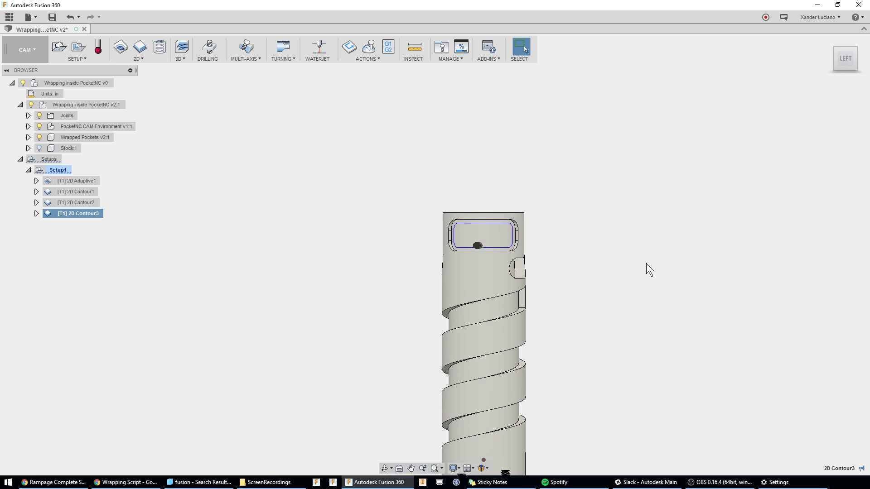
pyautogui.scroll(4, 504, 249)
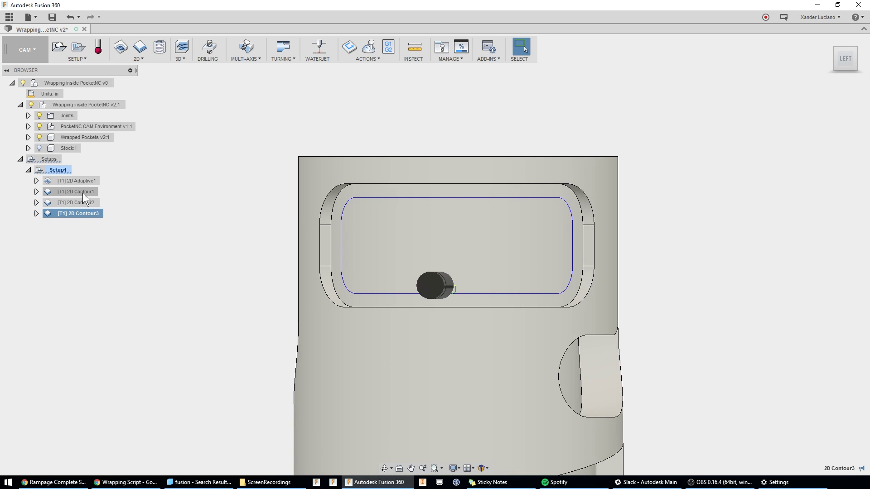
pyautogui.keyDown('shift'); pyautogui.click(83, 192); pyautogui.keyUp('shift')
pyautogui.scroll(5, 626, 257)
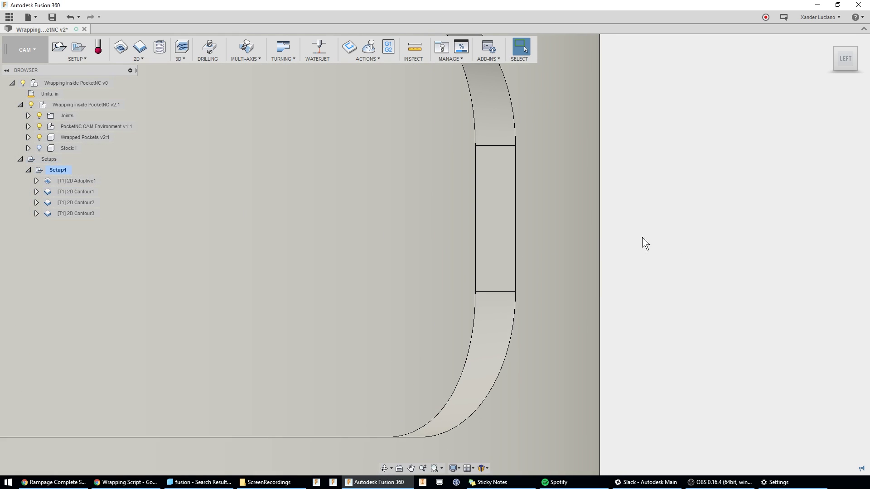
pyautogui.click(75, 193)
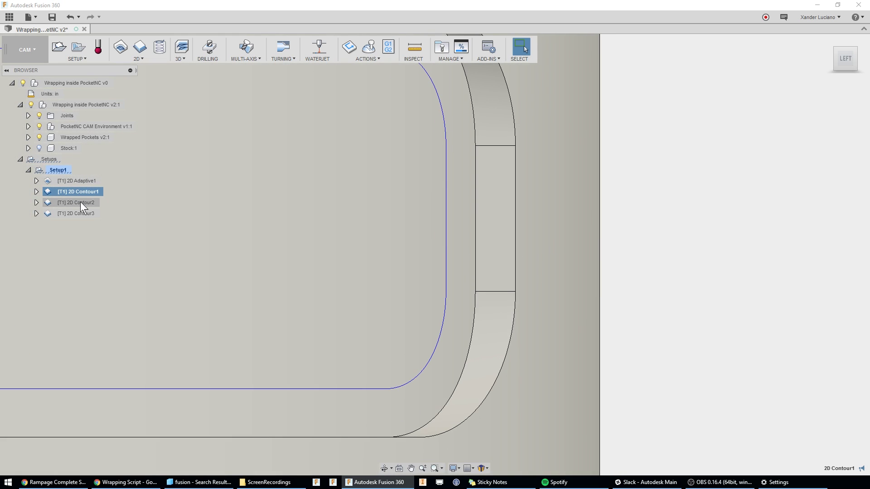
pyautogui.click(80, 203)
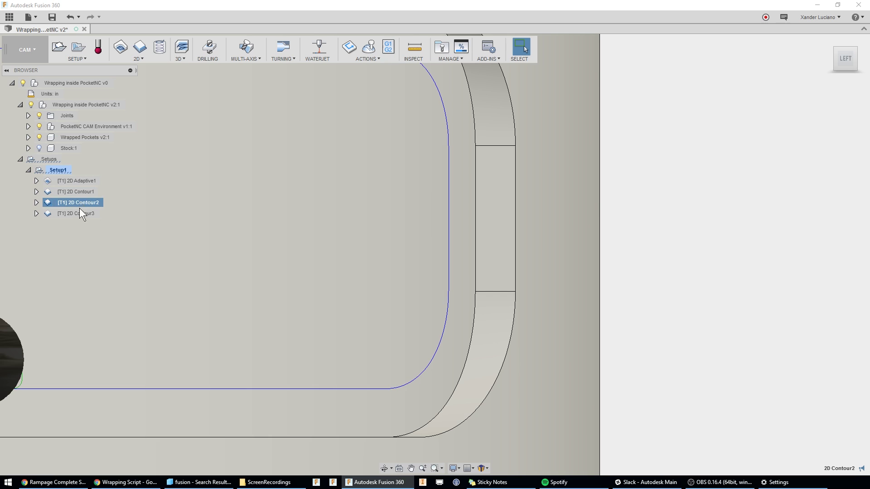
pyautogui.click(79, 211)
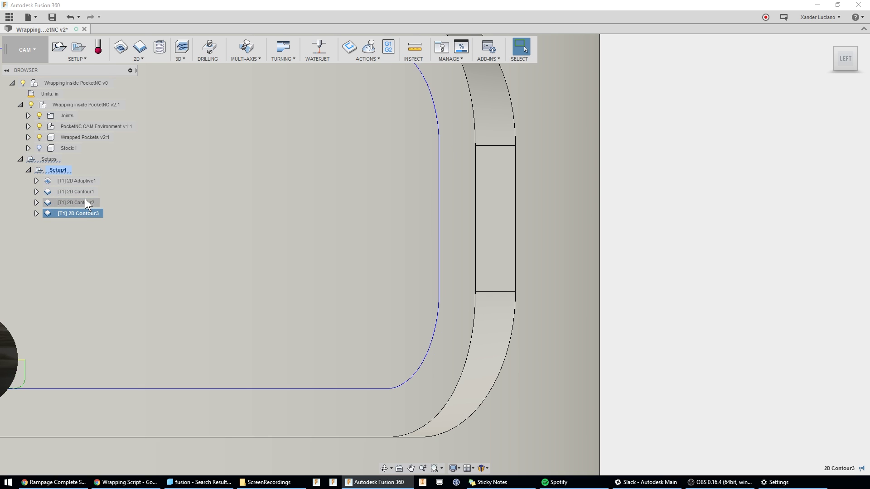
pyautogui.keyDown('ctrl'); pyautogui.click(86, 198); pyautogui.keyUp('ctrl')
pyautogui.click(664, 214)
pyautogui.scroll(-4, 665, 213)
pyautogui.scroll(-3, 666, 218)
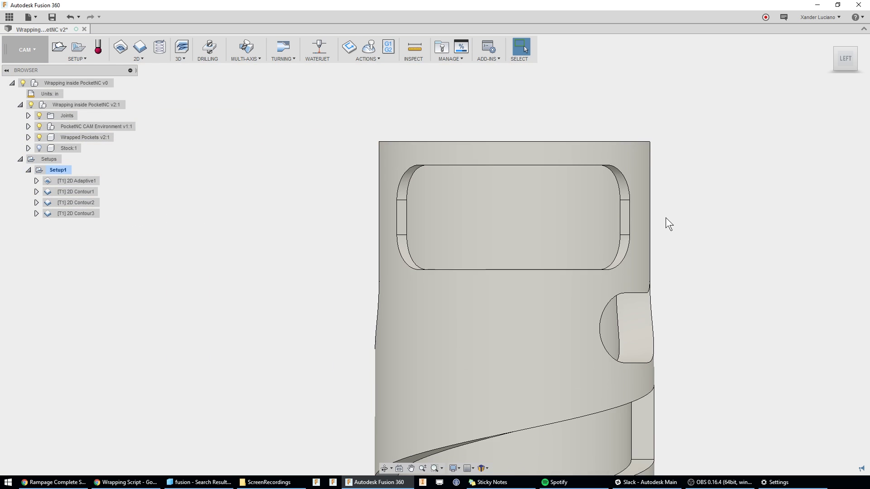
pyautogui.scroll(-5, 373, 213)
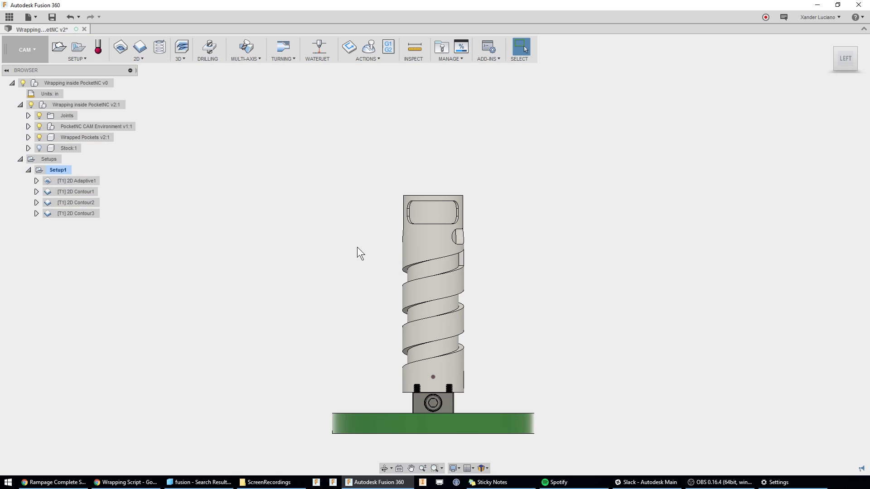
pyautogui.scroll(-2, 357, 246)
pyautogui.keyDown('shift'); pyautogui.moveTo(455, 260); pyautogui.dragTo(485, 272, button='middle'); pyautogui.keyUp('shift')
pyautogui.scroll(1, 426, 207)
pyautogui.scroll(3, 426, 211)
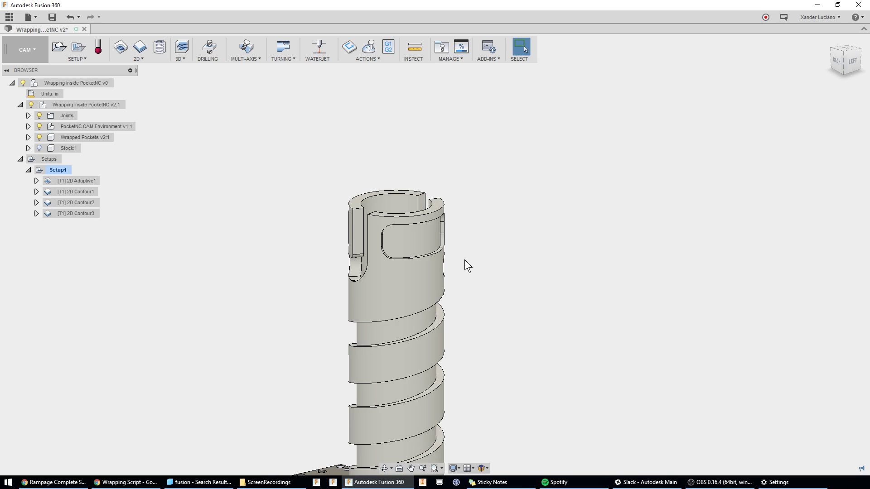
pyautogui.scroll(-2, 452, 221)
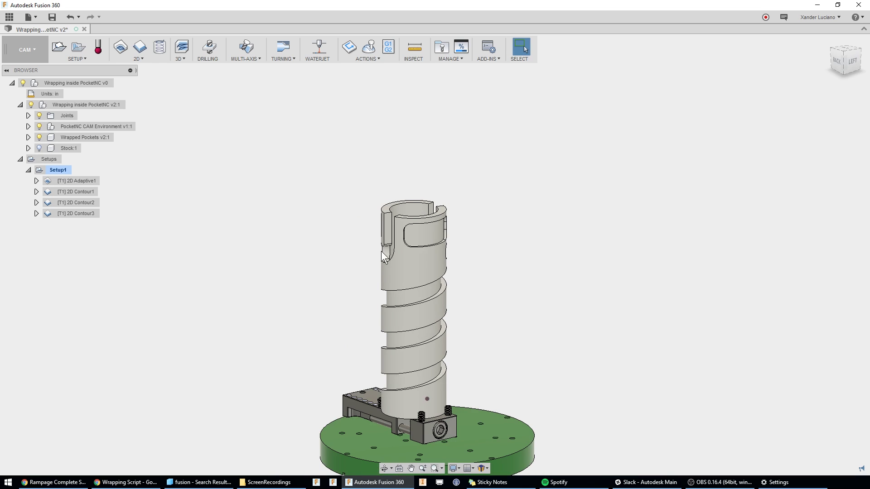
pyautogui.scroll(-1, 477, 252)
pyautogui.scroll(1, 430, 300)
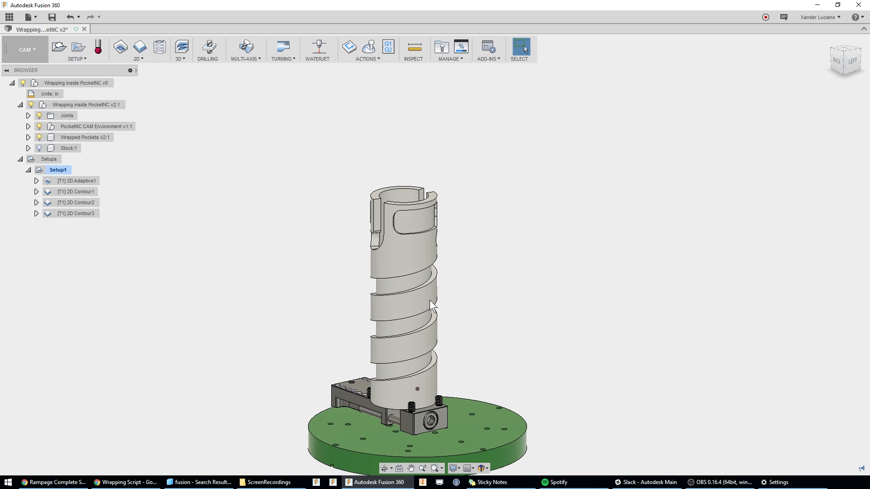
pyautogui.scroll(-1, 486, 246)
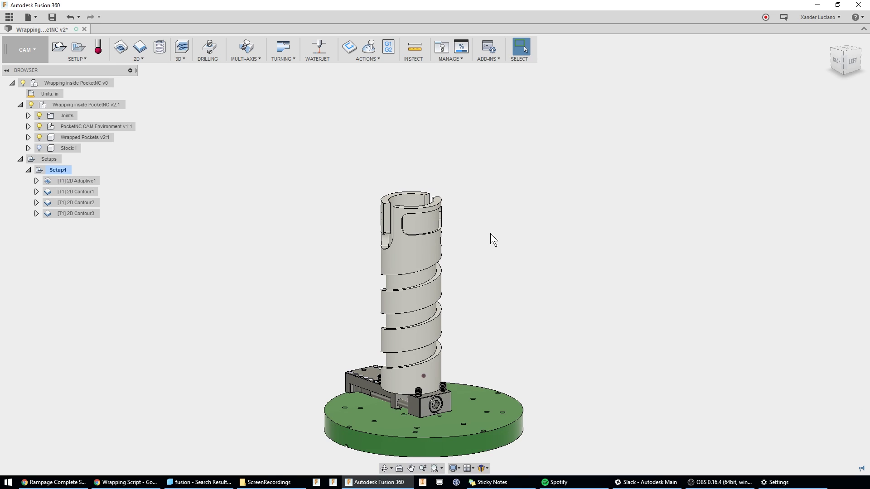
pyautogui.scroll(3, 489, 233)
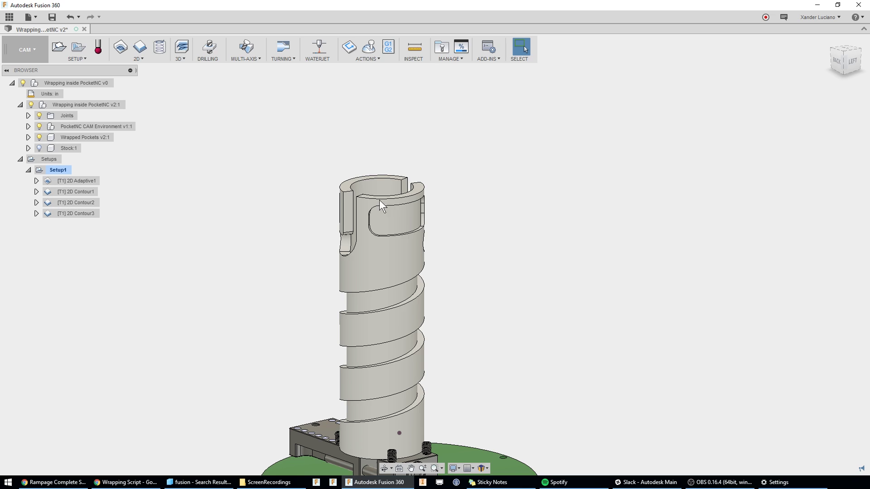
pyautogui.scroll(-1, 313, 209)
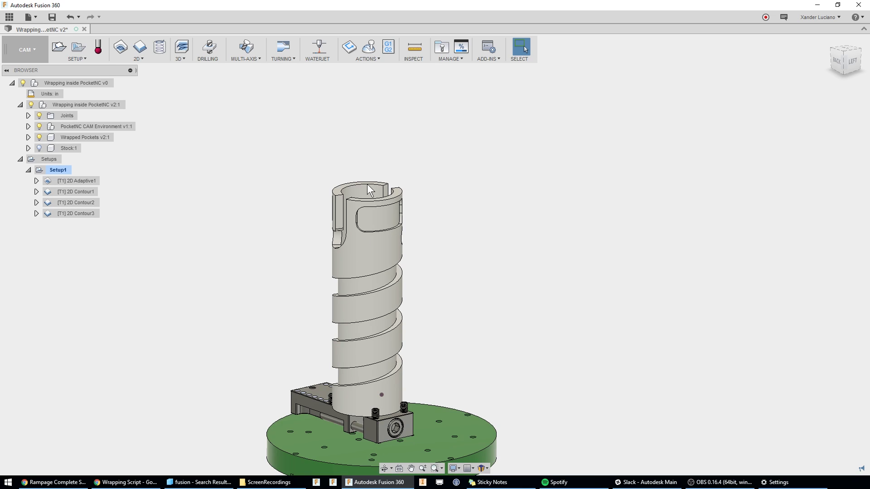
# Delete the 2D Contour2 and 2D Contour3 operations from Setup1.
pyautogui.click(96, 203)
pyautogui.keyDown('shift'); pyautogui.click(90, 211); pyautogui.keyUp('shift')
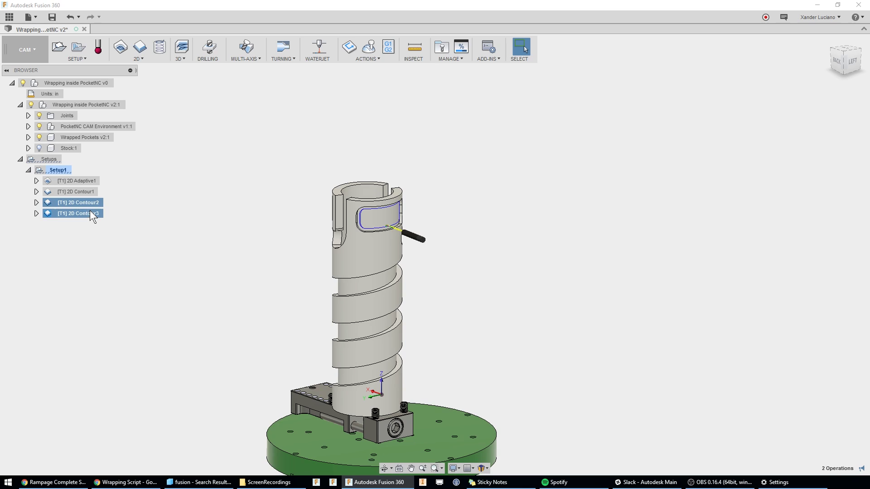
pyautogui.press('Delete')
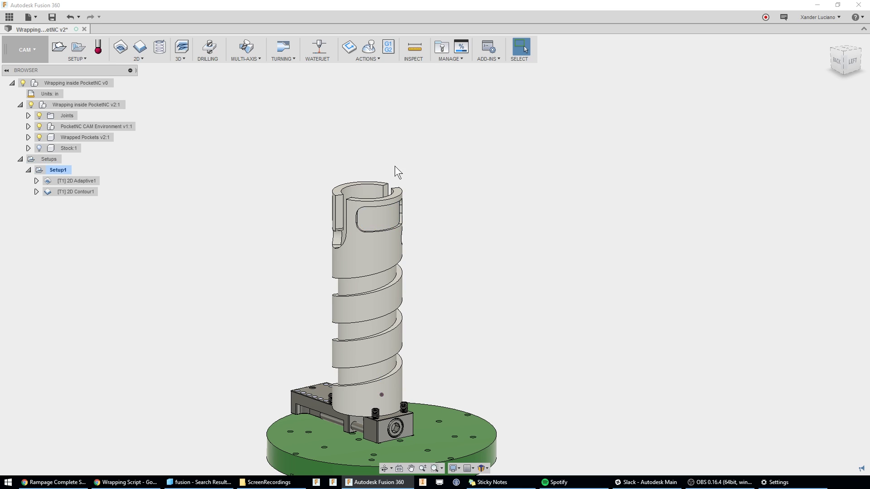
# Create a new 2D Contour operation with its toolpath wrapped around the part's inner bore face.
pyautogui.click(140, 46)
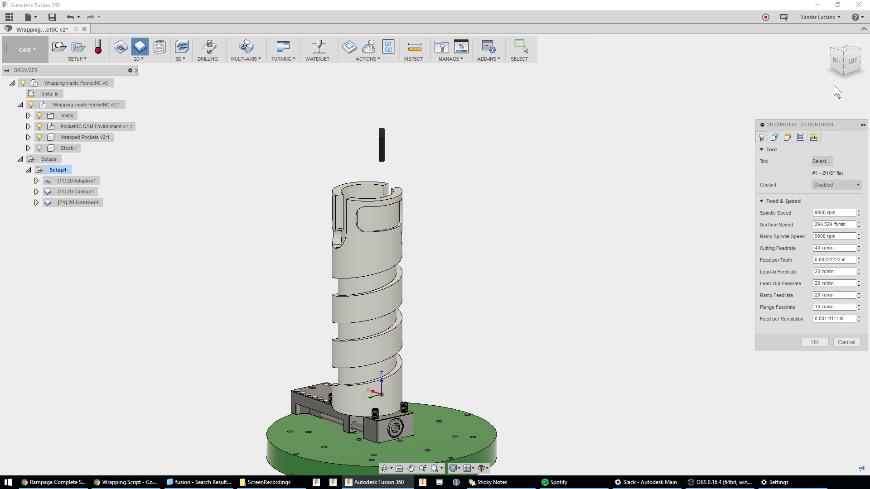
pyautogui.click(775, 138)
pyautogui.click(763, 250)
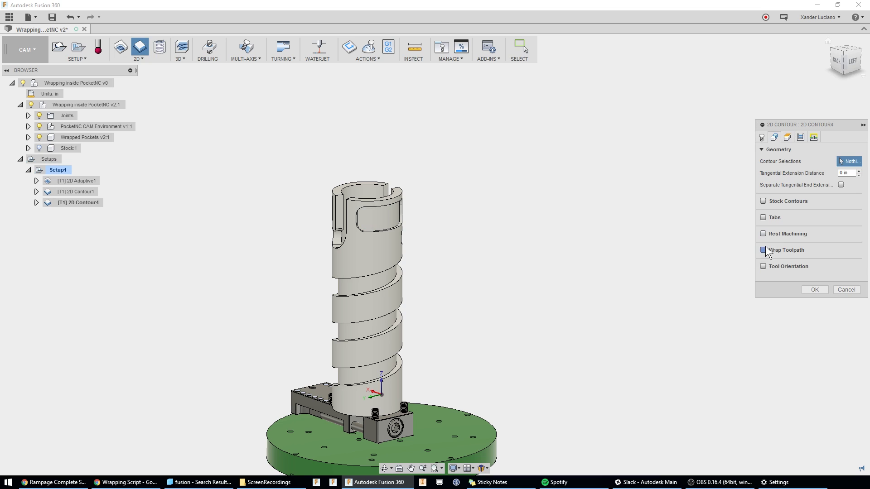
pyautogui.scroll(5, 494, 199)
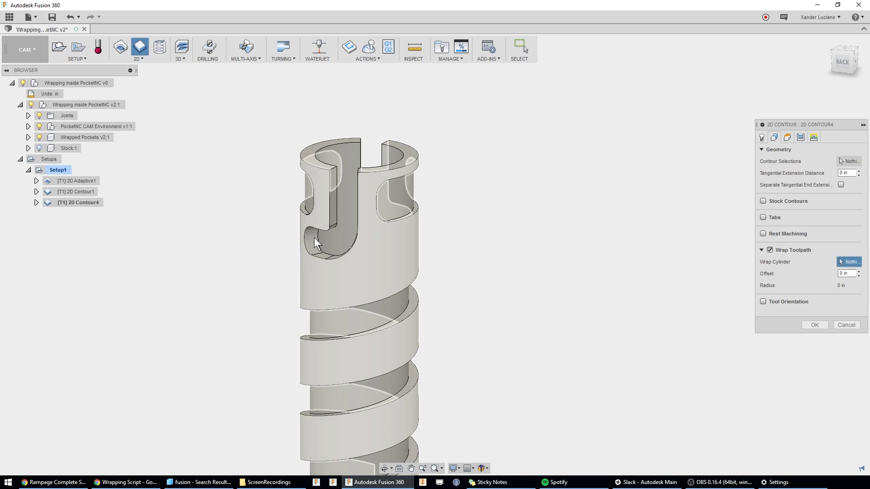
pyautogui.keyDown('shift'); pyautogui.moveTo(488, 202); pyautogui.dragTo(514, 210, button='middle'); pyautogui.keyUp('shift')
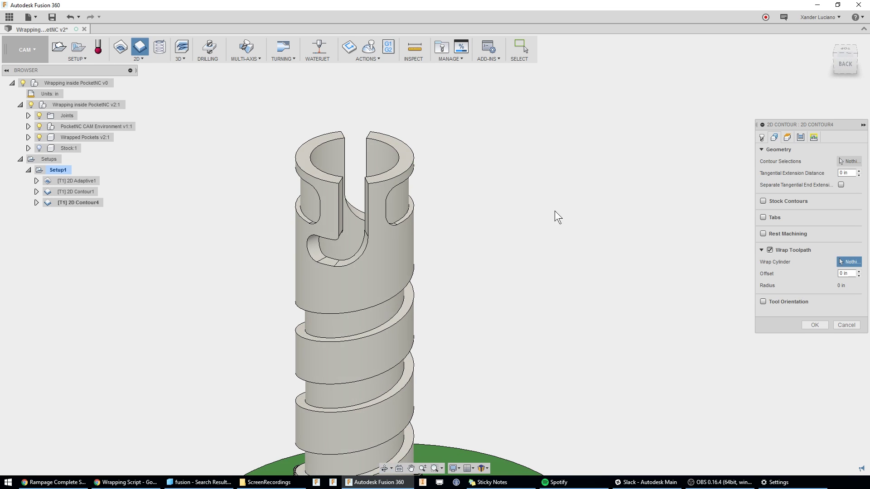
pyautogui.click(385, 153)
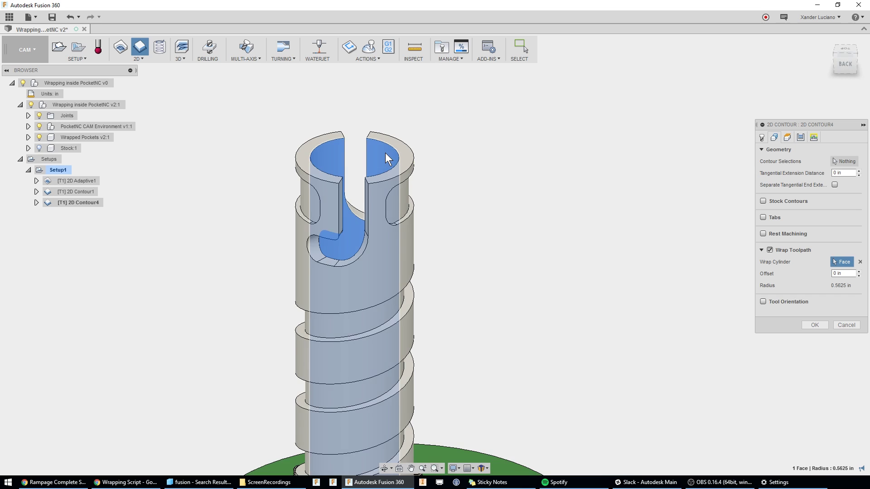
pyautogui.scroll(2, 385, 153)
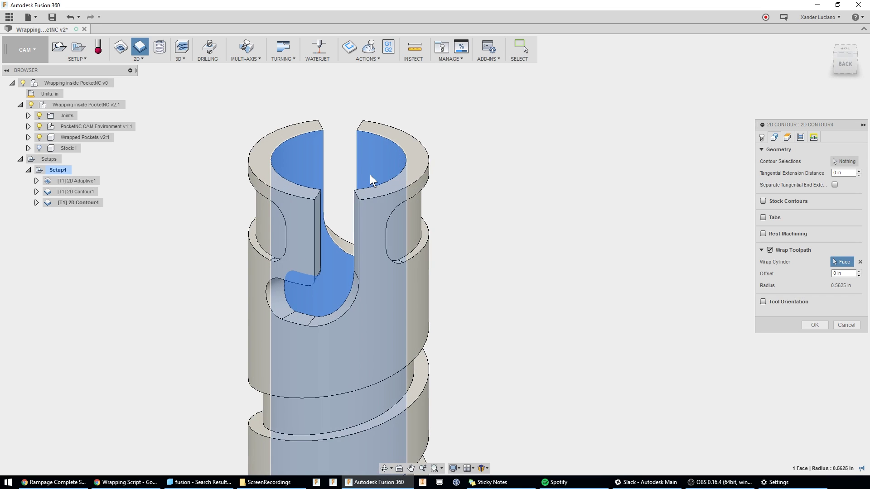
# Select the J-slot's inner bore edge as an open contour, running from the rim around the hook and back up to the rim.
pyautogui.click(846, 156)
pyautogui.click(317, 241)
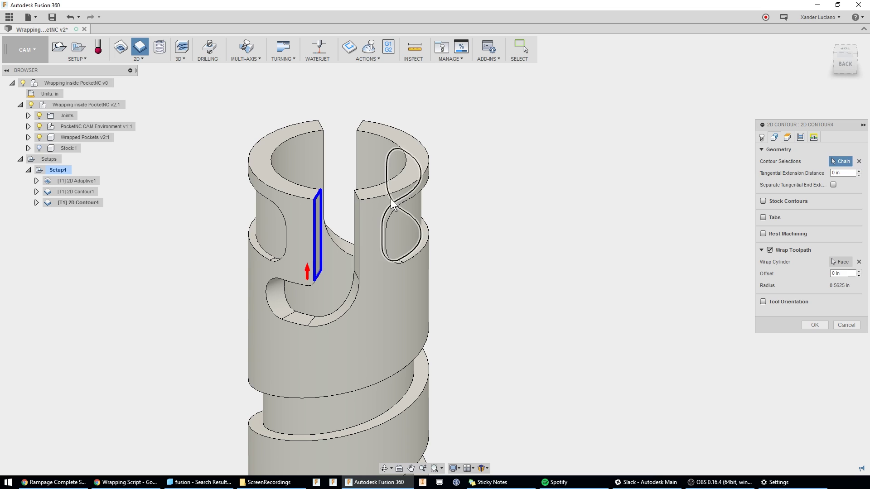
pyautogui.keyDown('shift'); pyautogui.moveTo(397, 201); pyautogui.dragTo(374, 197, button='middle'); pyautogui.keyUp('shift')
pyautogui.scroll(-2, 523, 200)
pyautogui.scroll(3, 276, 268)
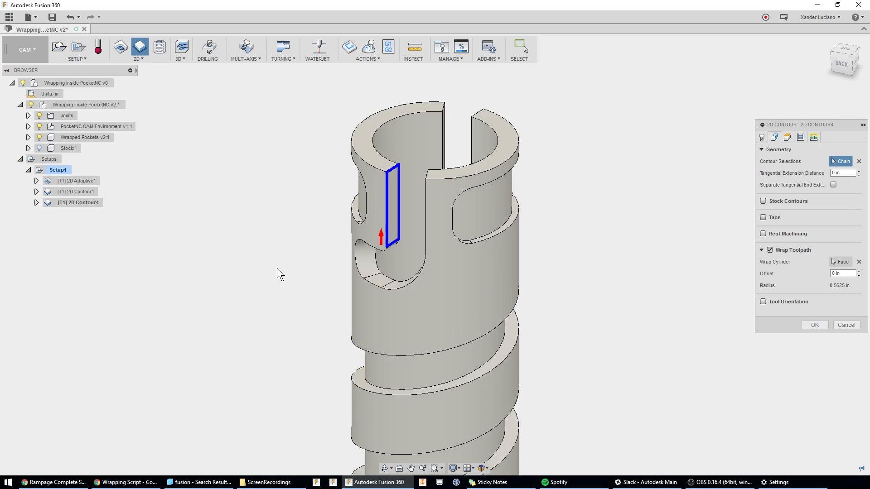
pyautogui.scroll(-1, 299, 234)
pyautogui.scroll(1, 453, 214)
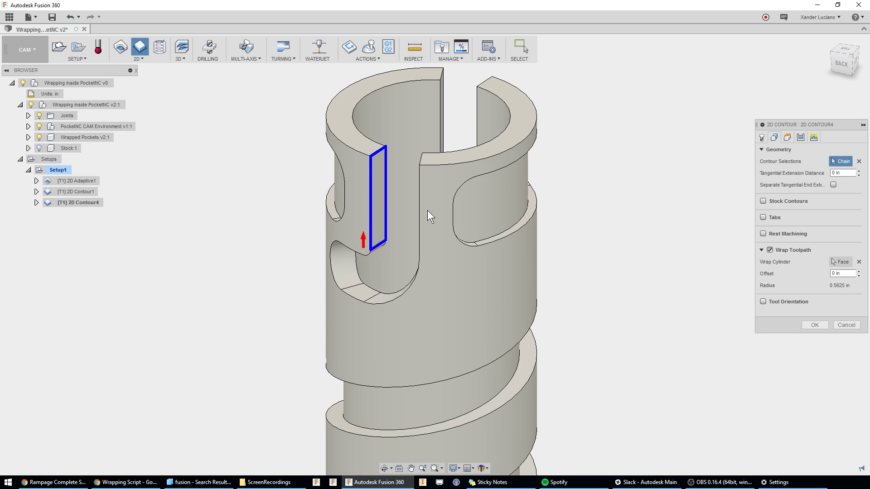
pyautogui.click(387, 197)
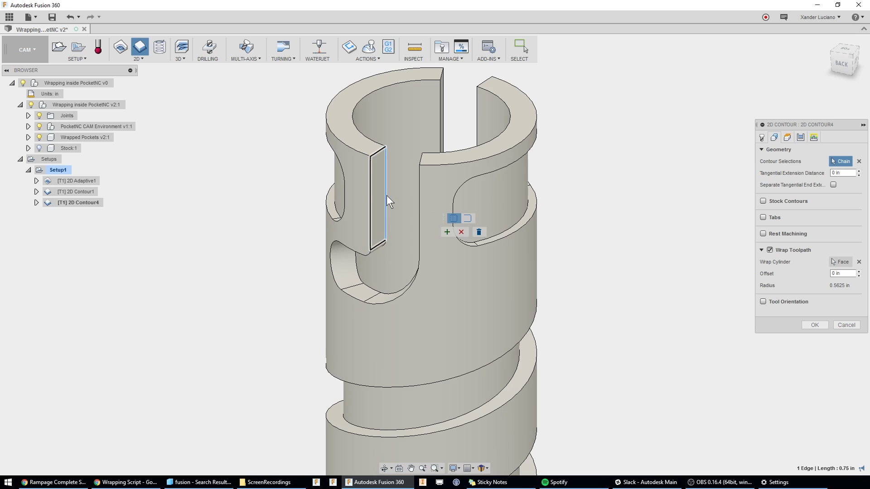
pyautogui.click(467, 219)
pyautogui.keyDown('shift'); pyautogui.moveTo(365, 264); pyautogui.dragTo(482, 272, button='middle'); pyautogui.keyUp('shift')
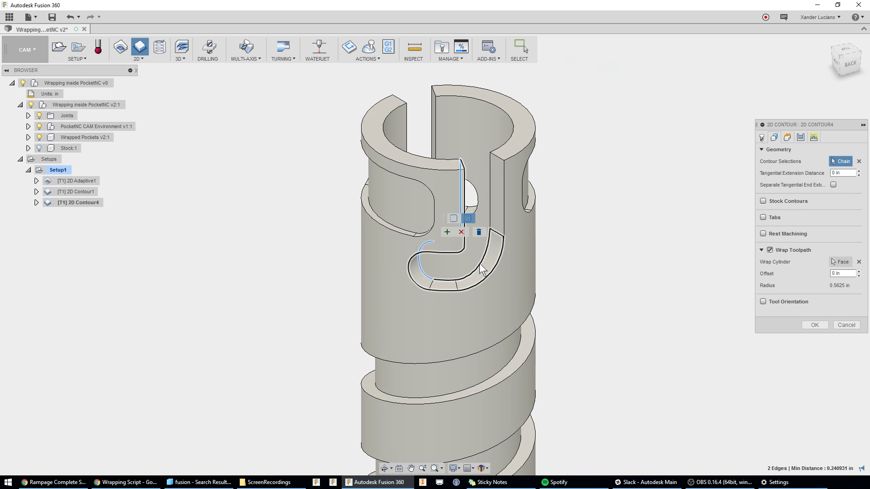
pyautogui.click(445, 279)
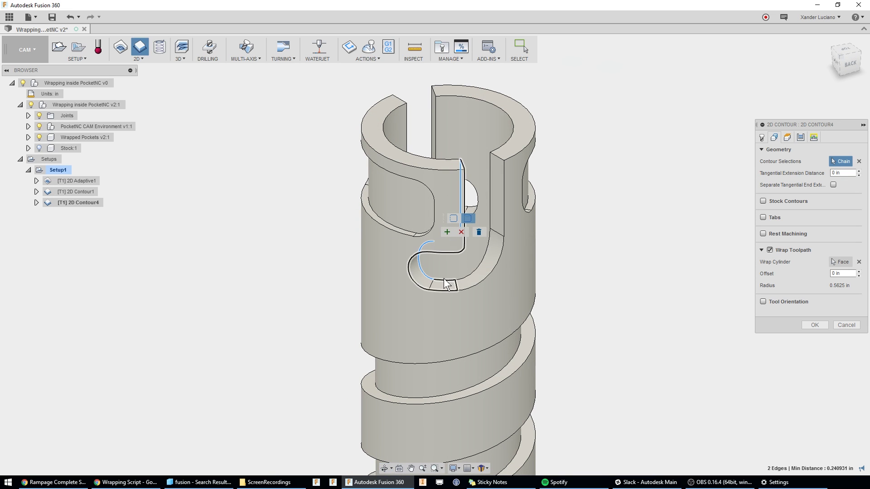
pyautogui.click(492, 210)
pyautogui.keyDown('shift'); pyautogui.moveTo(464, 220); pyautogui.dragTo(451, 234, button='middle'); pyautogui.keyUp('shift')
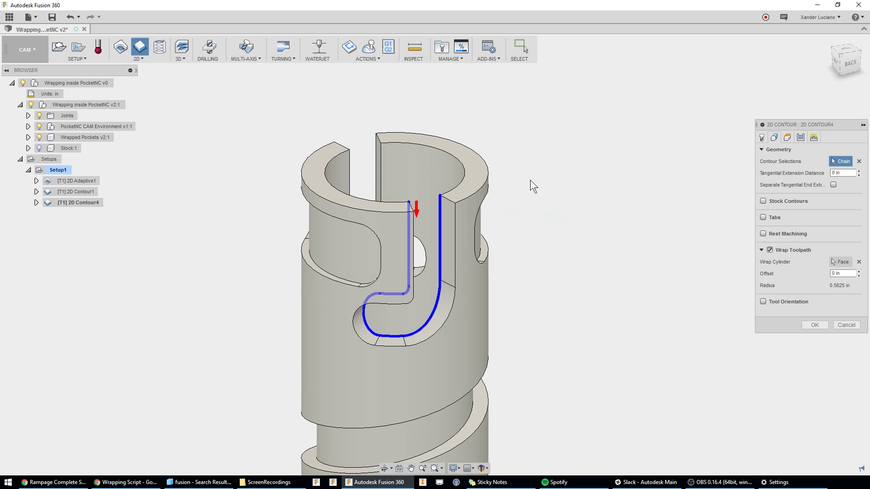
# Add the opposite J-slot's inner edge as a second open chain and generate the 2D Contour toolpath.
pyautogui.keyDown('shift'); pyautogui.moveTo(534, 181); pyautogui.dragTo(411, 263, button='middle'); pyautogui.keyUp('shift')
pyautogui.click(412, 261)
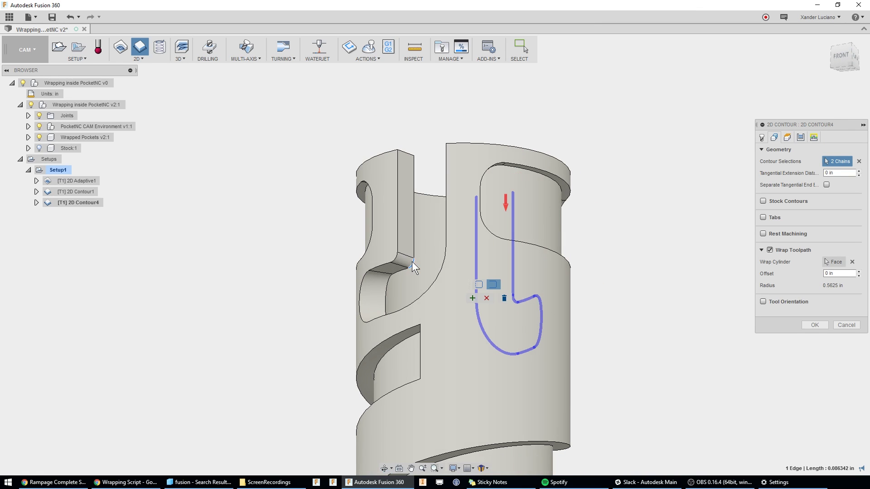
pyautogui.click(415, 230)
pyautogui.keyDown('shift'); pyautogui.moveTo(407, 287); pyautogui.dragTo(565, 306, button='middle'); pyautogui.keyUp('shift')
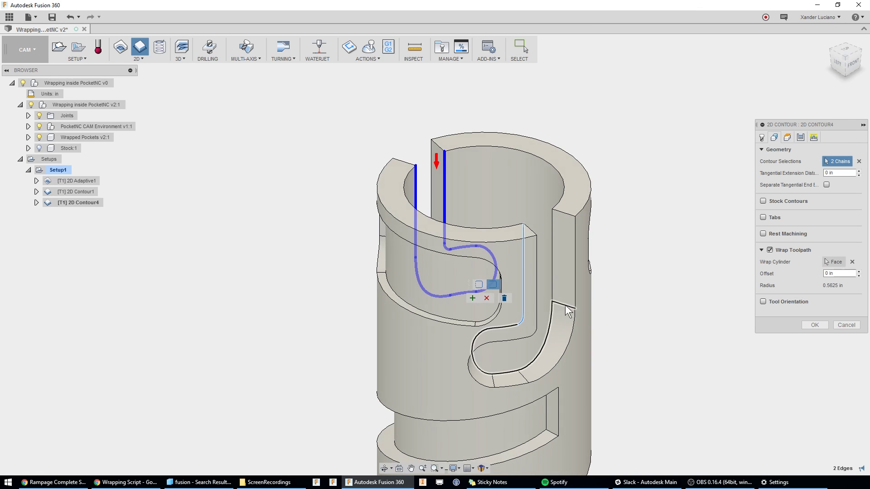
pyautogui.click(475, 298)
pyautogui.scroll(-2, 477, 298)
pyautogui.click(813, 325)
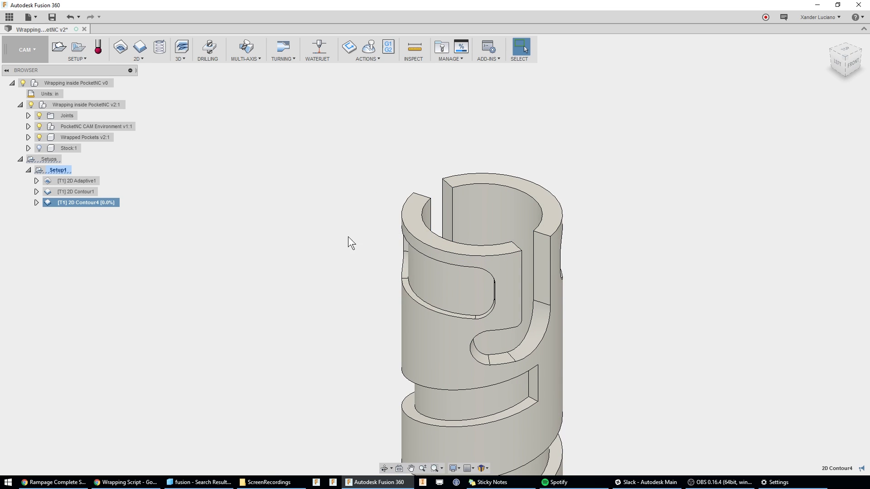
# Examine the wrapped contour toolpath and its linking moves around both J-slots.
pyautogui.scroll(-2, 328, 195)
pyautogui.keyDown('shift'); pyautogui.moveTo(328, 195); pyautogui.dragTo(506, 208, button='middle'); pyautogui.keyUp('shift')
pyautogui.scroll(-1, 411, 274)
pyautogui.scroll(2, 508, 266)
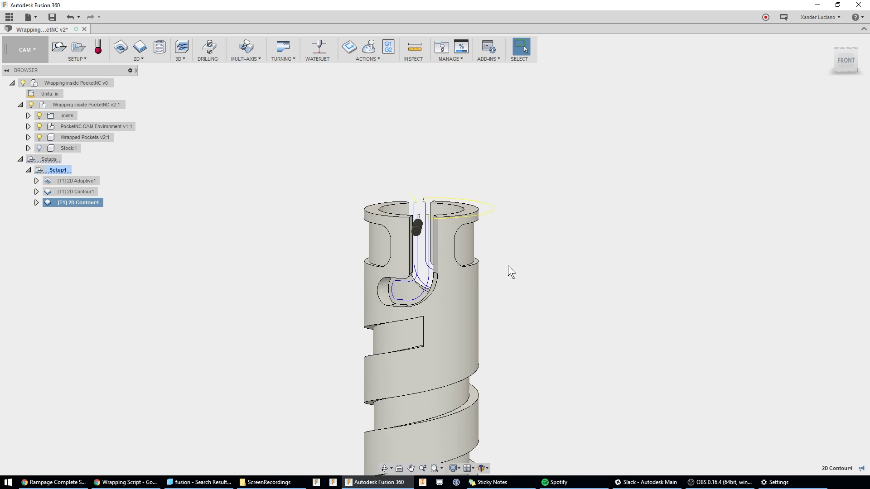
pyautogui.moveTo(508, 265)
pyautogui.keyDown('shift'); pyautogui.mouseDown(button='middle')
pyautogui.moveTo(473, 267)
pyautogui.moveTo(507, 262)
pyautogui.moveTo(524, 271)
pyautogui.mouseUp(button='middle'); pyautogui.keyUp('shift')
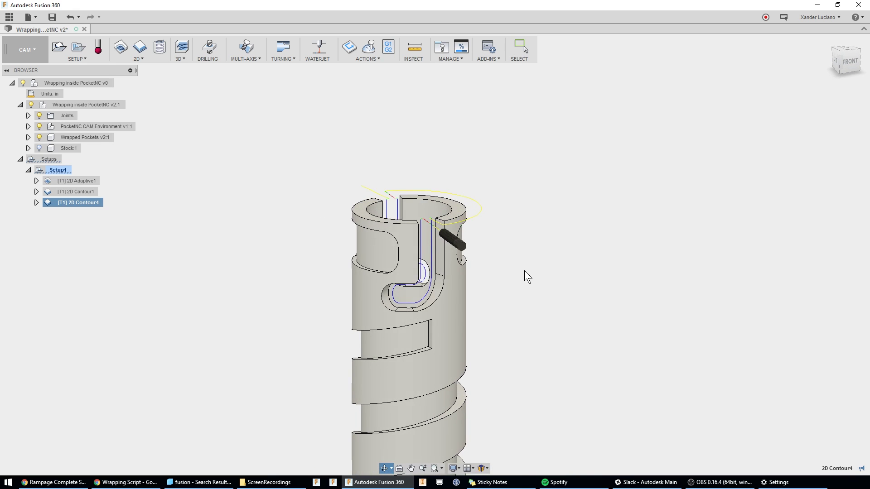
pyautogui.scroll(-1, 524, 270)
pyautogui.scroll(2, 515, 261)
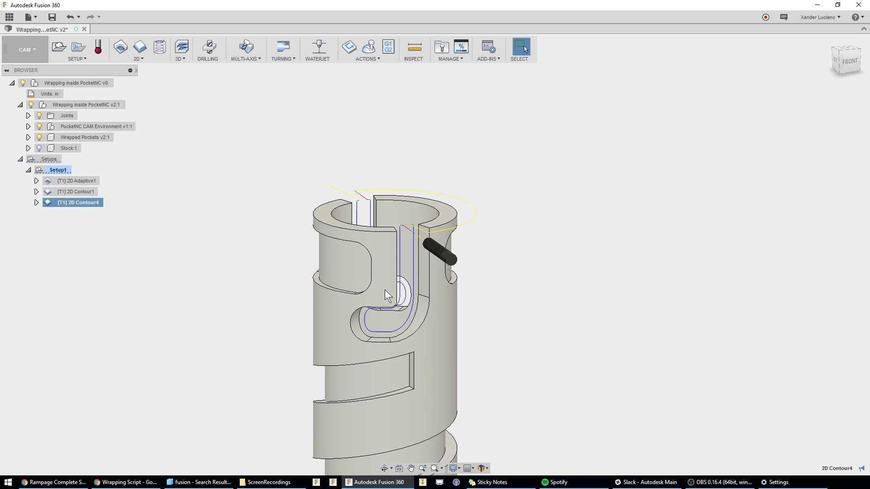
# Open 2D Contour4 for editing and clear its contour selections.
pyautogui.rightClick(75, 202)
pyautogui.click(92, 206)
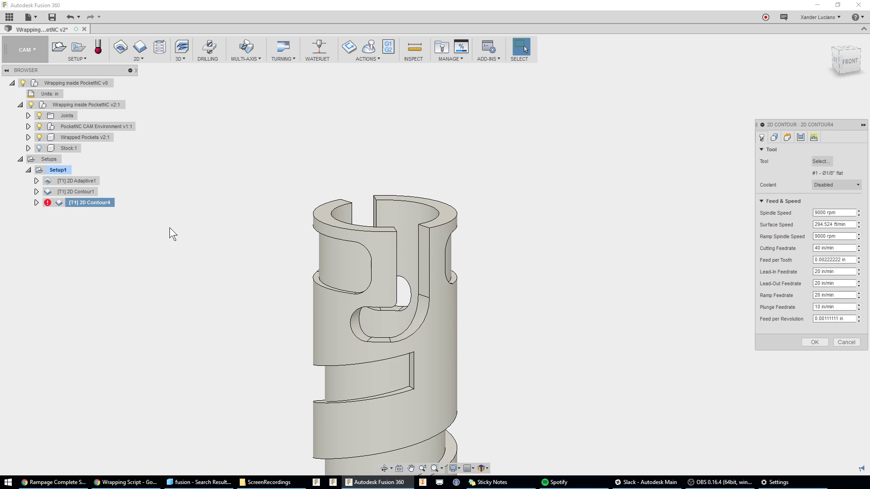
pyautogui.click(774, 137)
pyautogui.click(859, 162)
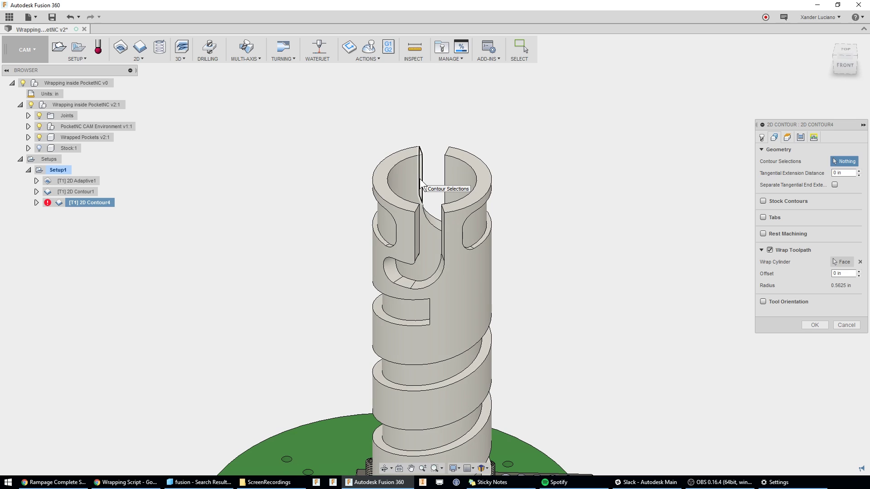
# Select one closed chain following the bore's top rim and both J-slots' inner edges, and regenerate the toolpath.
pyautogui.click(420, 179)
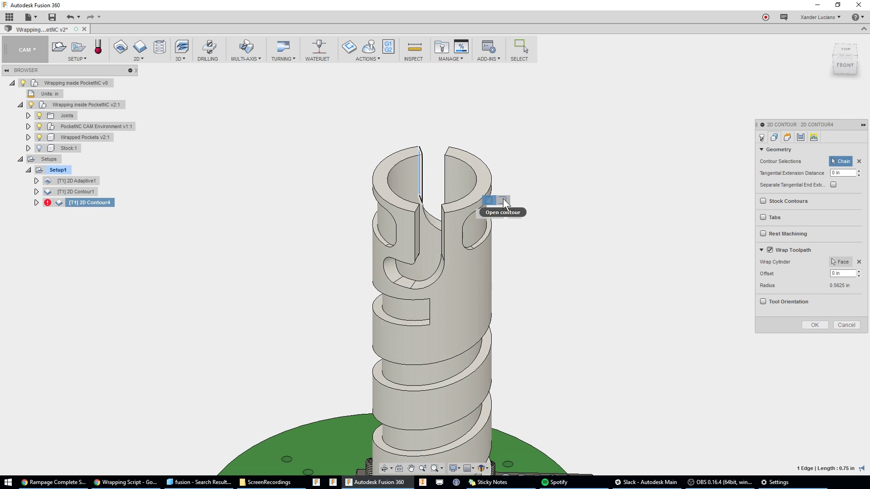
pyautogui.click(398, 162)
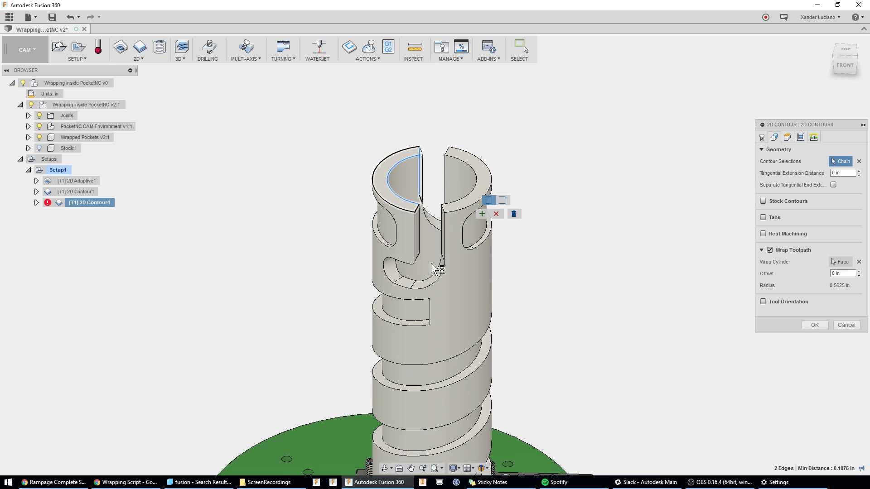
pyautogui.keyDown('shift'); pyautogui.moveTo(432, 241); pyautogui.dragTo(431, 187, button='middle'); pyautogui.keyUp('shift')
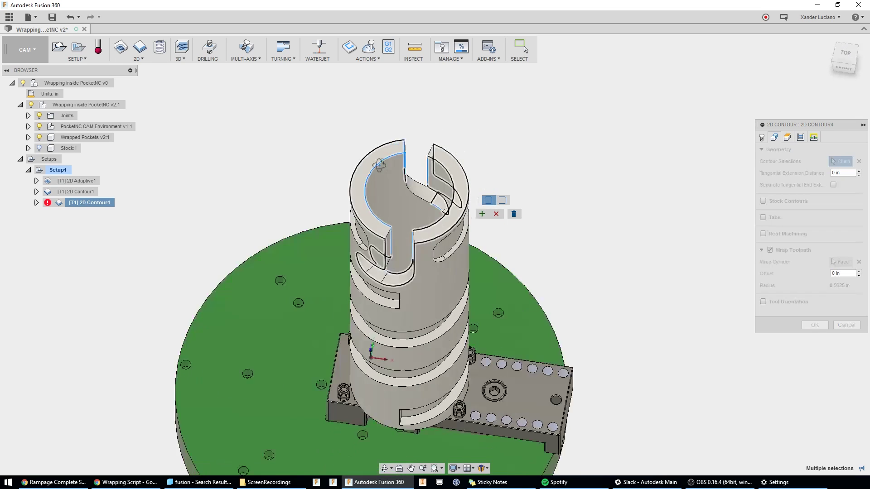
pyautogui.scroll(3, 436, 183)
pyautogui.scroll(-5, 510, 186)
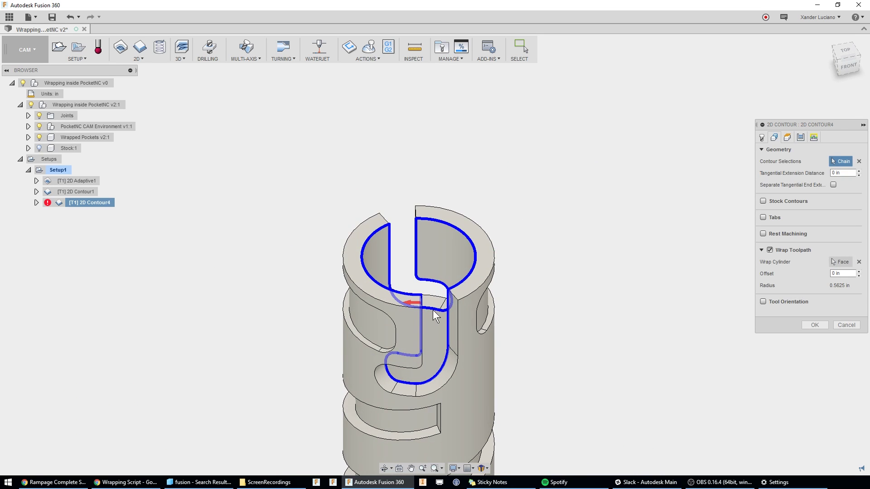
pyautogui.keyDown('shift'); pyautogui.moveTo(434, 310); pyautogui.dragTo(566, 331, button='middle'); pyautogui.keyUp('shift')
pyautogui.click(814, 325)
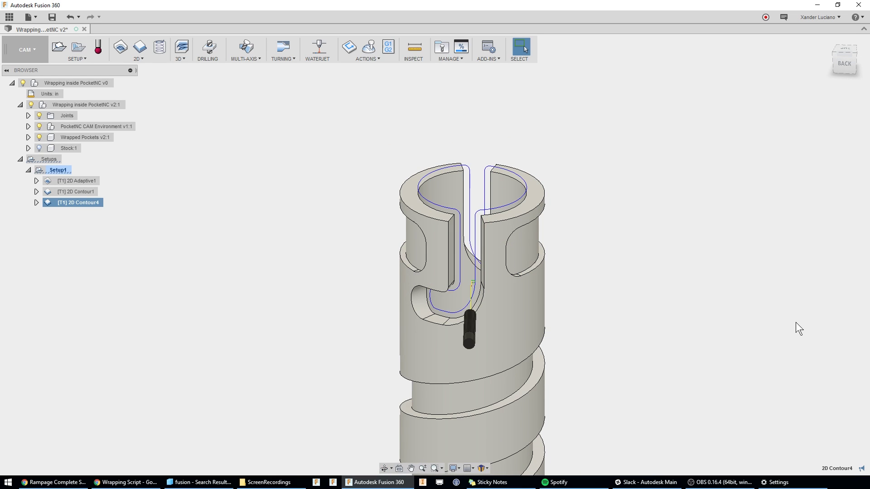
# Review the closed chain selected in 2D Contour4 and delete the operation.
pyautogui.rightClick(90, 202)
pyautogui.click(120, 205)
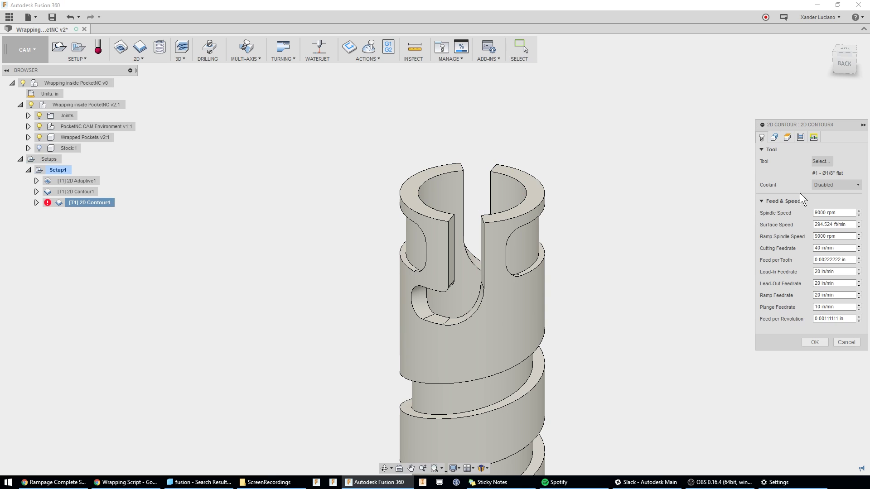
pyautogui.click(776, 139)
pyautogui.scroll(-2, 632, 192)
pyautogui.scroll(3, 580, 267)
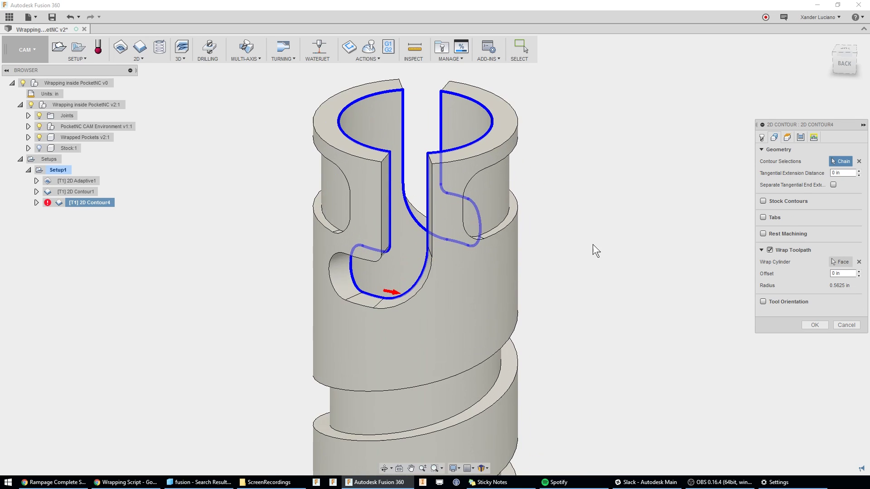
pyautogui.moveTo(593, 243)
pyautogui.keyDown('shift'); pyautogui.mouseDown(button='middle')
pyautogui.moveTo(618, 253)
pyautogui.moveTo(607, 268)
pyautogui.moveTo(585, 234)
pyautogui.mouseUp(button='middle'); pyautogui.keyUp('shift')
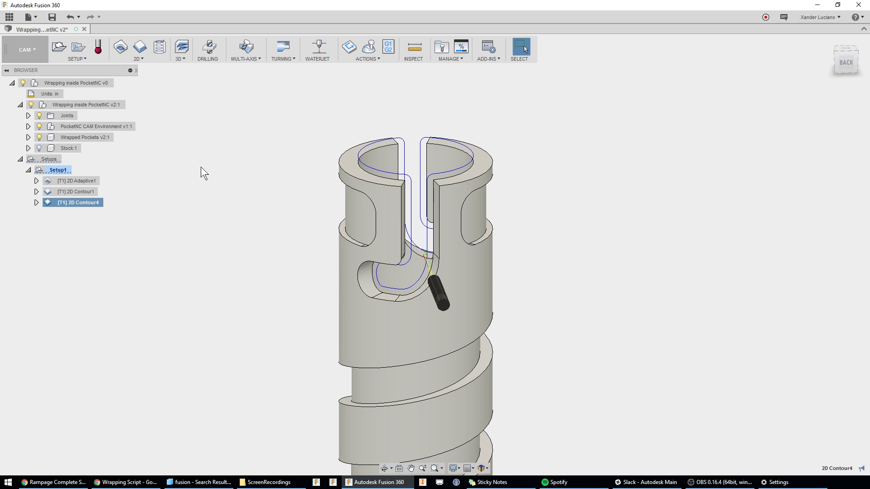
pyautogui.click(96, 228)
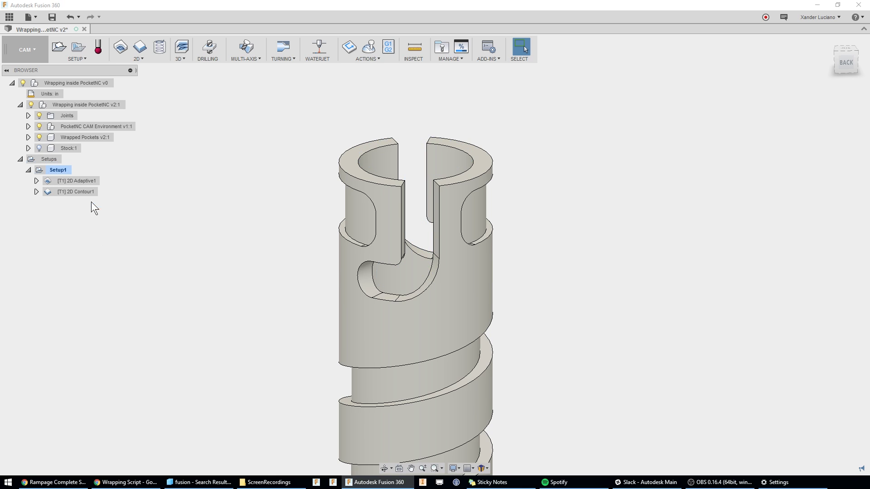
# Create a new 2D Contour operation with Wrap Toolpath enabled and the inner bore face as the wrap cylinder.
pyautogui.click(141, 48)
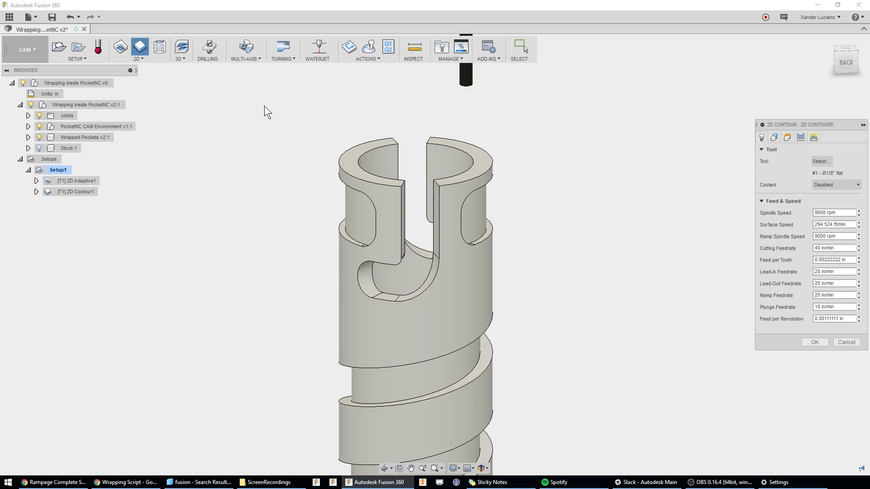
pyautogui.click(774, 137)
pyautogui.scroll(-2, 661, 176)
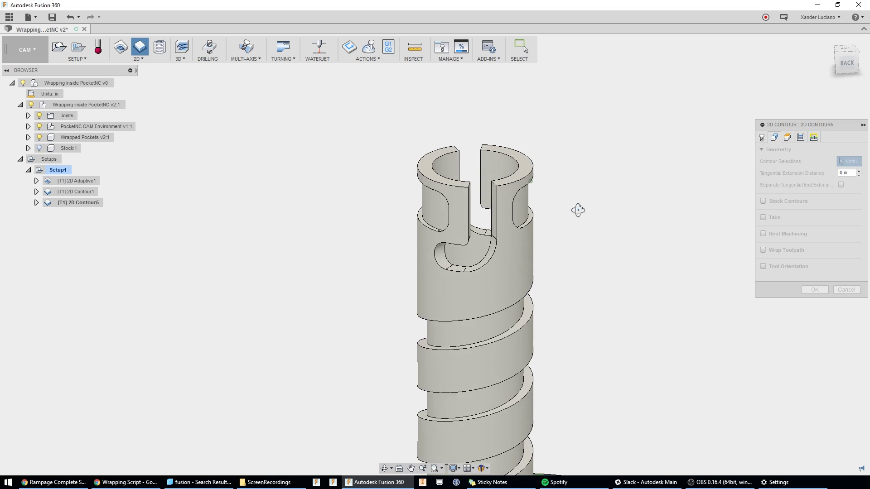
pyautogui.keyDown('shift'); pyautogui.moveTo(580, 212); pyautogui.dragTo(603, 195, button='middle'); pyautogui.keyUp('shift')
pyautogui.click(764, 250)
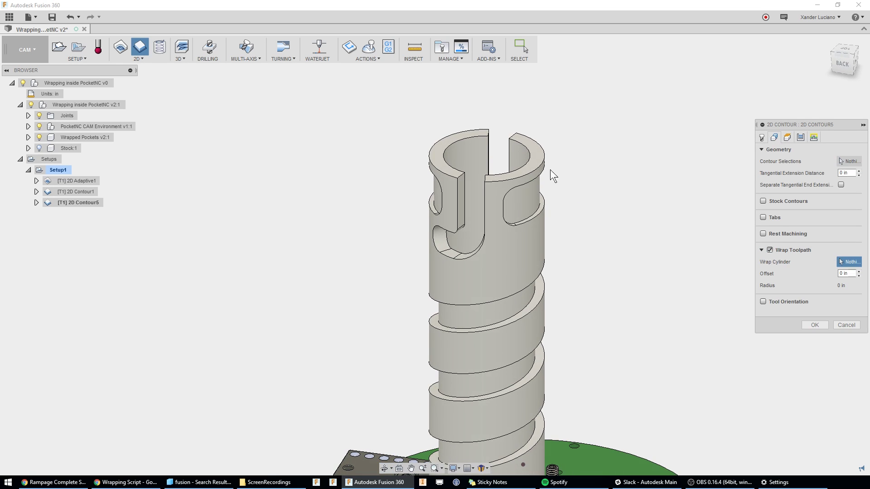
pyautogui.click(474, 163)
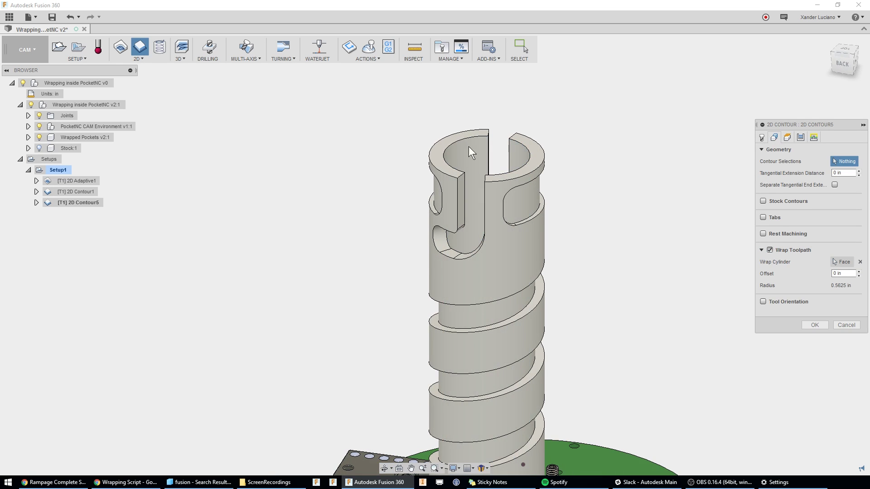
# Select one closed chain following the bore's top inner rim and both J-slots' inner edges as the contour.
pyautogui.scroll(2, 469, 146)
pyautogui.click(464, 211)
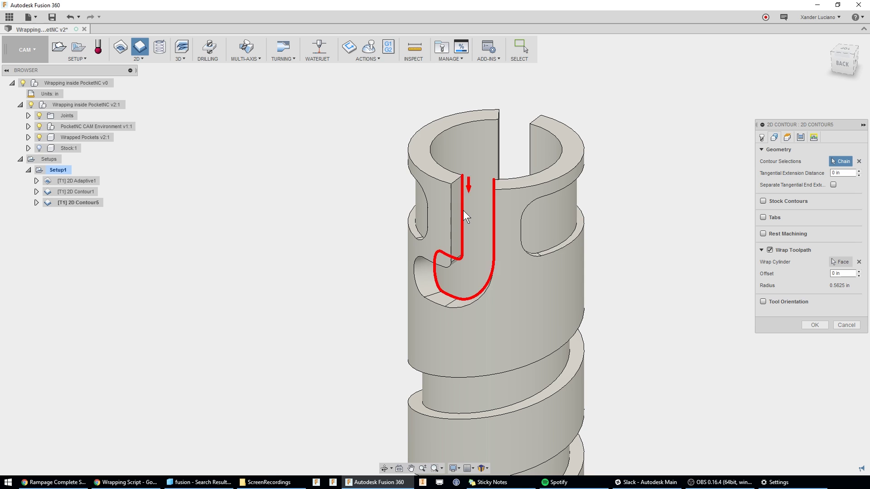
pyautogui.click(434, 147)
pyautogui.click(527, 246)
pyautogui.scroll(-1, 592, 259)
pyautogui.scroll(3, 481, 255)
pyautogui.keyDown('shift'); pyautogui.moveTo(593, 259); pyautogui.dragTo(614, 249, button='middle'); pyautogui.keyUp('shift')
pyautogui.click(490, 245)
pyautogui.click(486, 252)
pyautogui.scroll(-1, 484, 265)
pyautogui.click(553, 266)
pyautogui.scroll(-3, 553, 265)
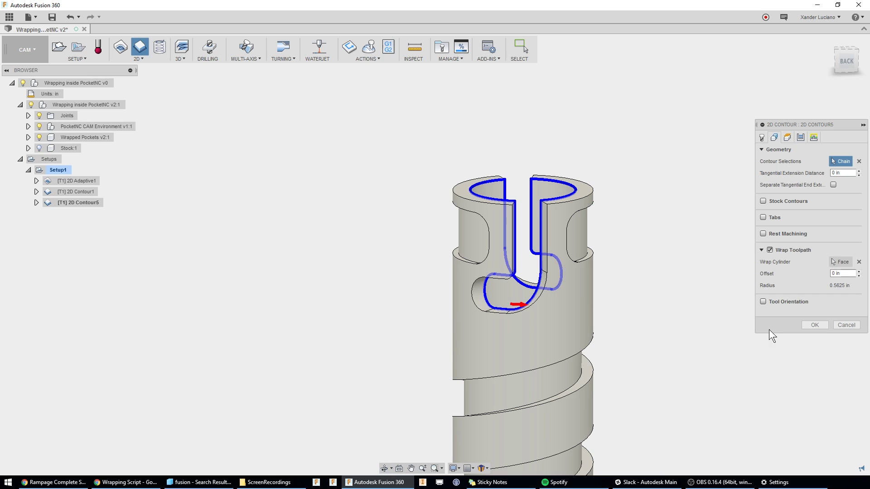
# Try to generate the wrapped contour from the single closed chain, and clear the contour selection.
pyautogui.click(811, 325)
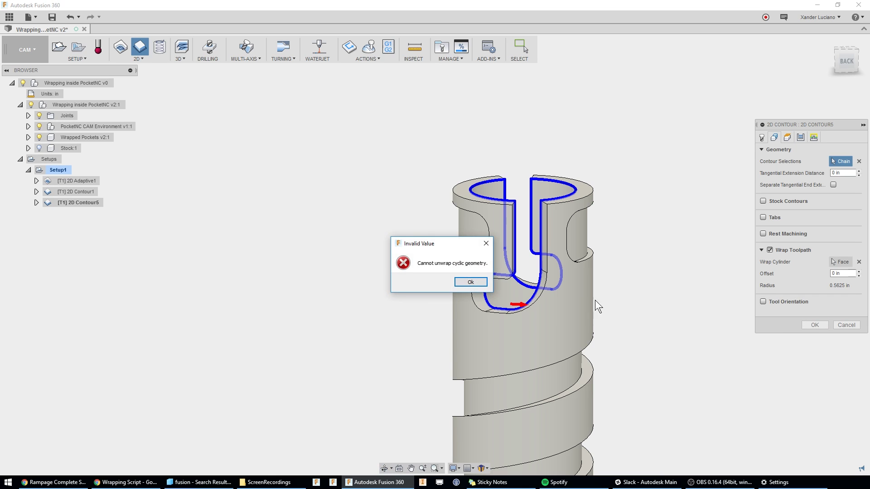
pyautogui.moveTo(440, 245); pyautogui.dragTo(382, 220)
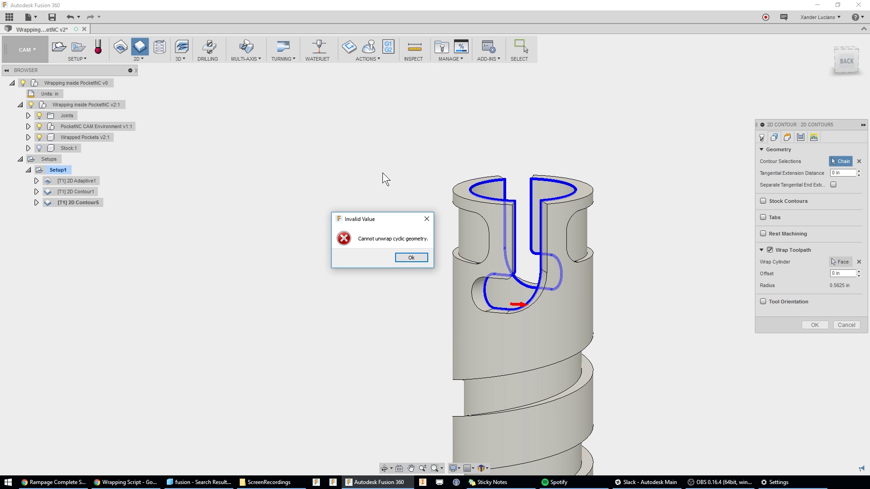
pyautogui.click(411, 257)
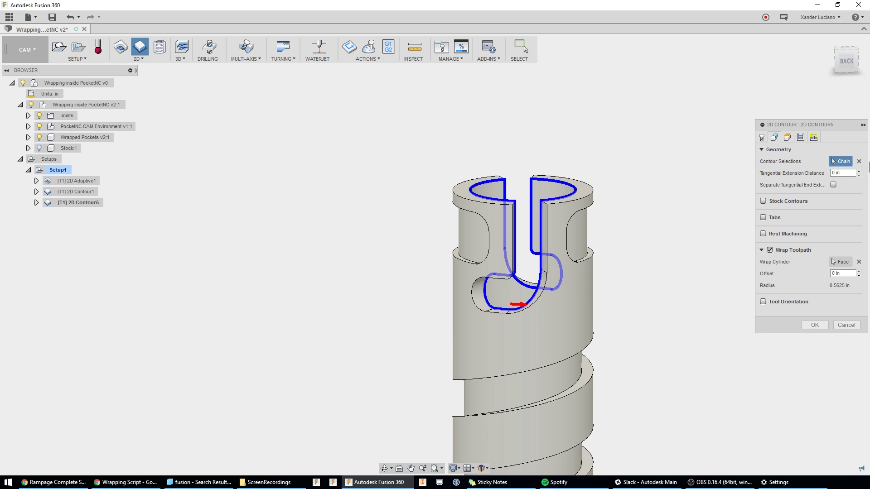
pyautogui.click(859, 162)
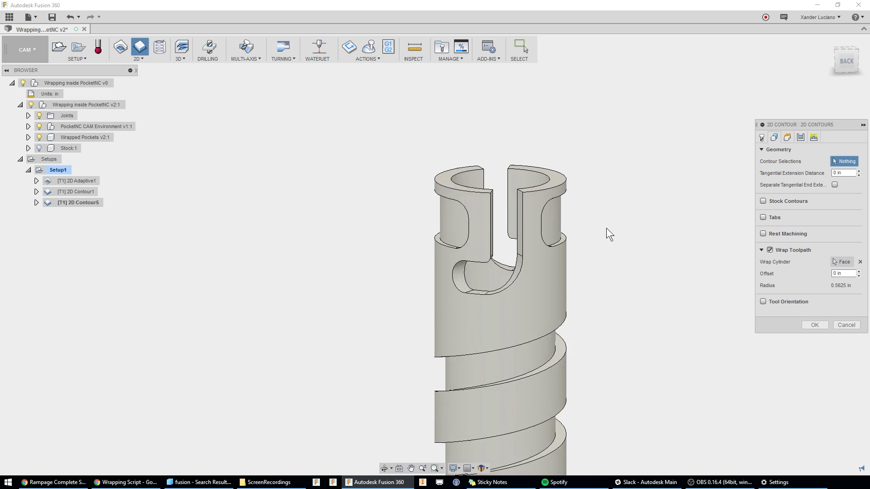
# Select the first J-slot's inner edges as an open chain for the contour, from rim to rim.
pyautogui.keyDown('shift'); pyautogui.moveTo(586, 176); pyautogui.dragTo(557, 185, button='middle'); pyautogui.keyUp('shift')
pyautogui.scroll(2, 560, 187)
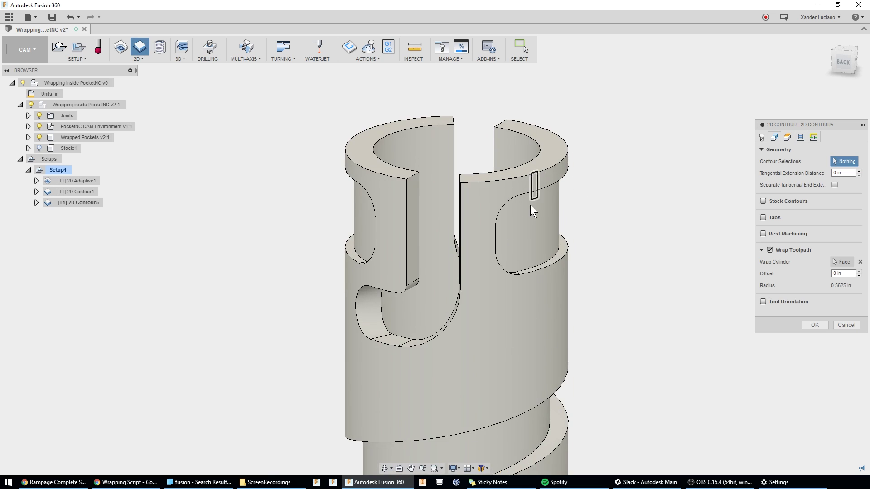
pyautogui.scroll(-1, 598, 206)
pyautogui.moveTo(628, 222)
pyautogui.keyDown('shift'); pyautogui.mouseDown(button='middle')
pyautogui.moveTo(641, 194)
pyautogui.moveTo(629, 211)
pyautogui.mouseUp(button='middle'); pyautogui.keyUp('shift')
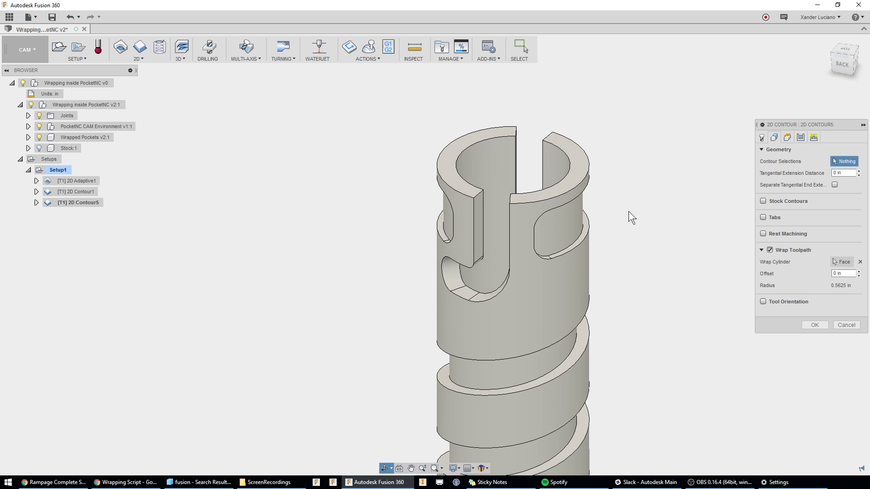
pyautogui.click(483, 220)
pyautogui.click(565, 240)
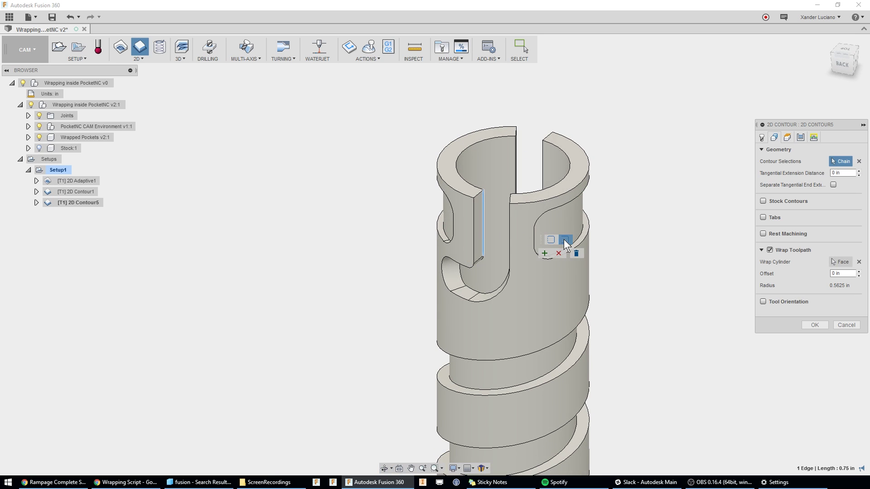
pyautogui.click(490, 291)
pyautogui.keyDown('shift'); pyautogui.moveTo(496, 290); pyautogui.dragTo(528, 285, button='middle'); pyautogui.keyUp('shift')
pyautogui.click(510, 237)
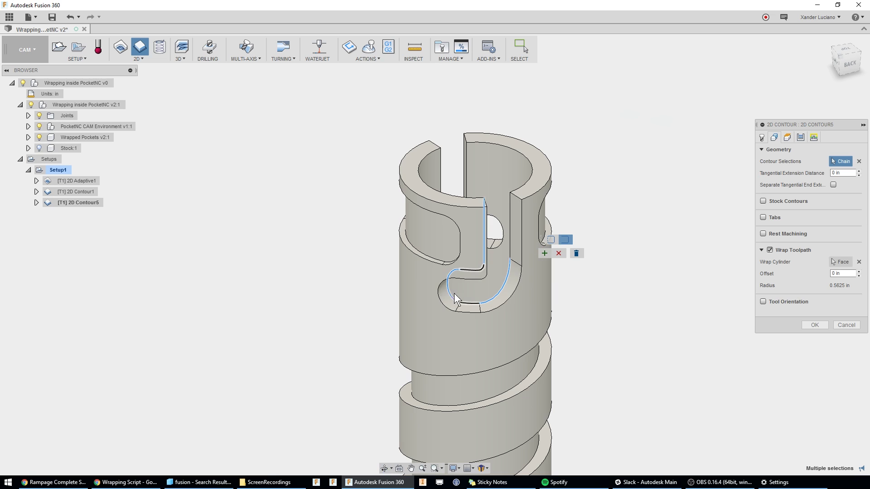
pyautogui.click(543, 249)
# Add the opposite J-slot's inner edges as a second open contour chain.
pyautogui.scroll(-3, 578, 273)
pyautogui.keyDown('shift'); pyautogui.moveTo(635, 204); pyautogui.dragTo(460, 231, button='middle'); pyautogui.keyUp('shift')
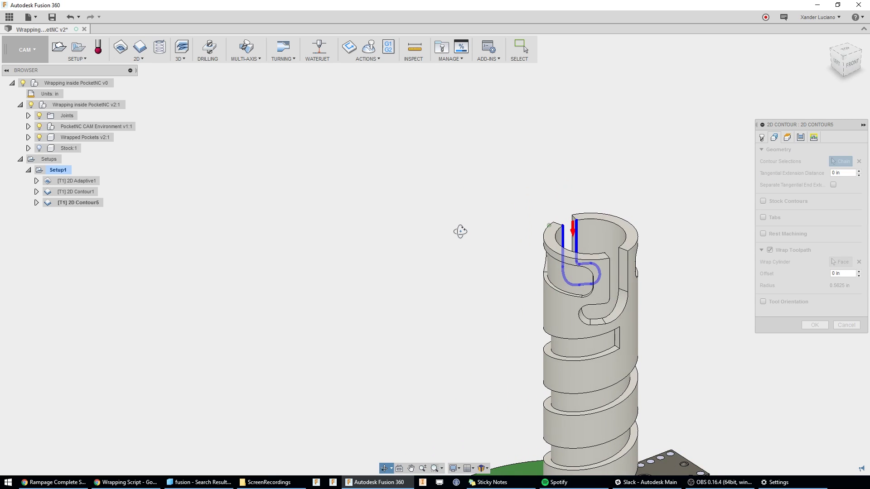
pyautogui.scroll(3, 666, 331)
pyautogui.click(578, 232)
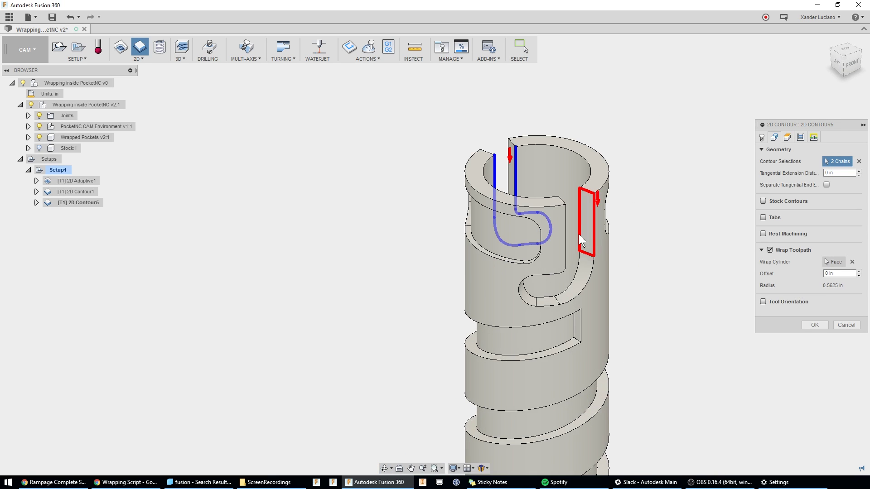
pyautogui.click(660, 257)
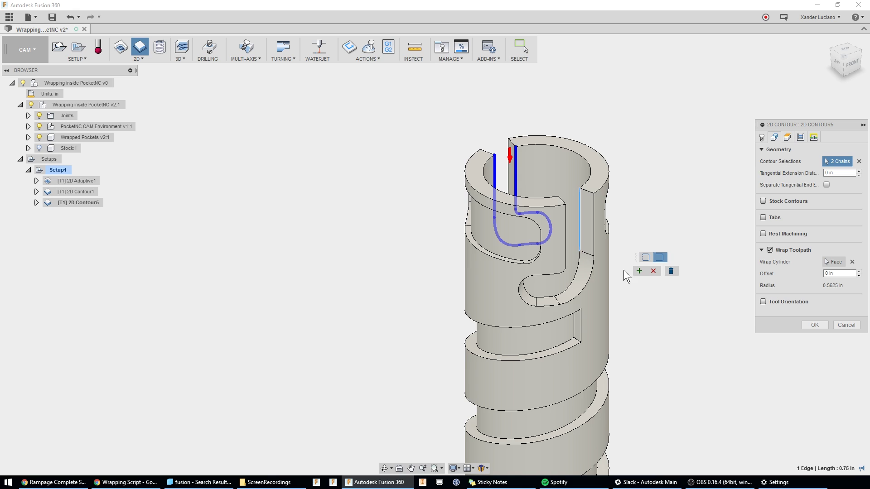
pyautogui.click(523, 292)
pyautogui.keyDown('shift'); pyautogui.moveTo(523, 292); pyautogui.dragTo(495, 266, button='middle'); pyautogui.keyUp('shift')
pyautogui.scroll(3, 599, 173)
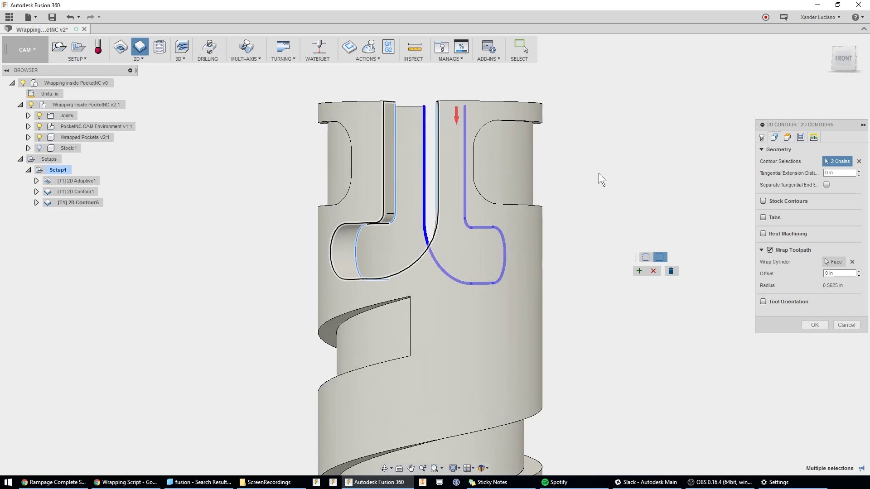
pyautogui.keyDown('shift'); pyautogui.moveTo(599, 173); pyautogui.dragTo(479, 214, button='middle'); pyautogui.keyUp('shift')
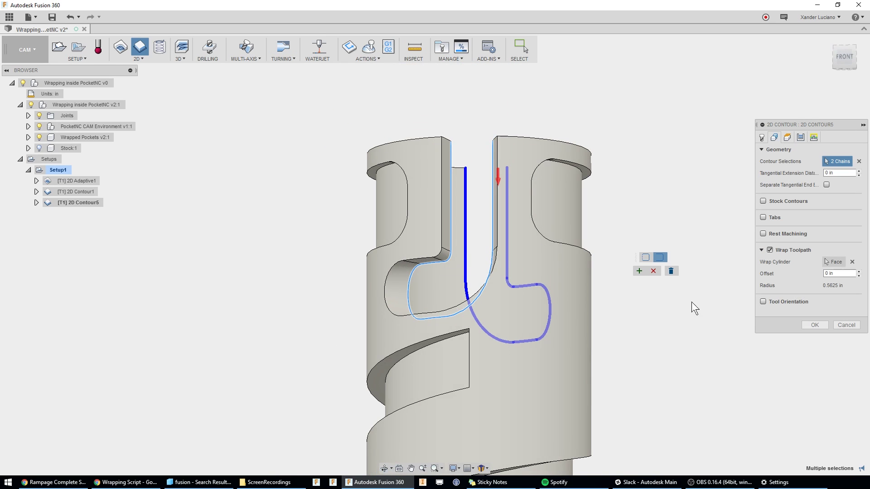
pyautogui.click(643, 271)
# Add the bore's two top inner rim arcs as separate open chains and reverse the direction of one arc.
pyautogui.scroll(-2, 648, 266)
pyautogui.keyDown('shift'); pyautogui.moveTo(634, 201); pyautogui.dragTo(661, 249, button='middle'); pyautogui.keyUp('shift')
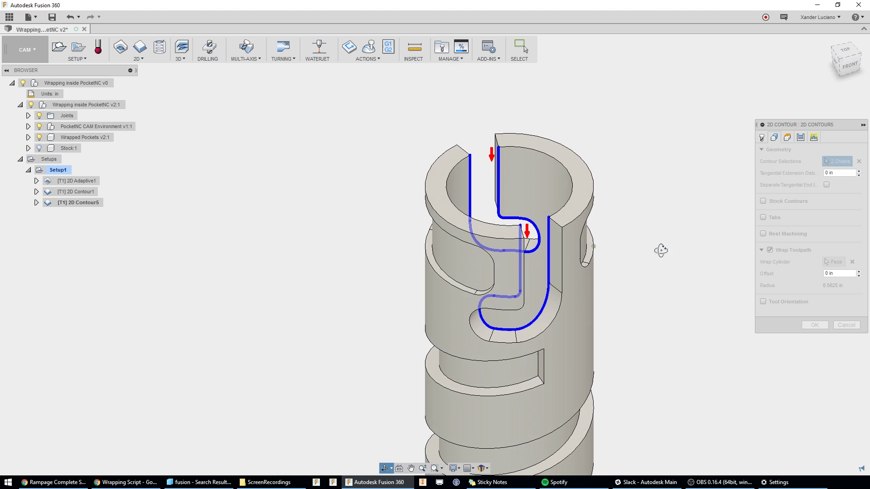
pyautogui.click(570, 176)
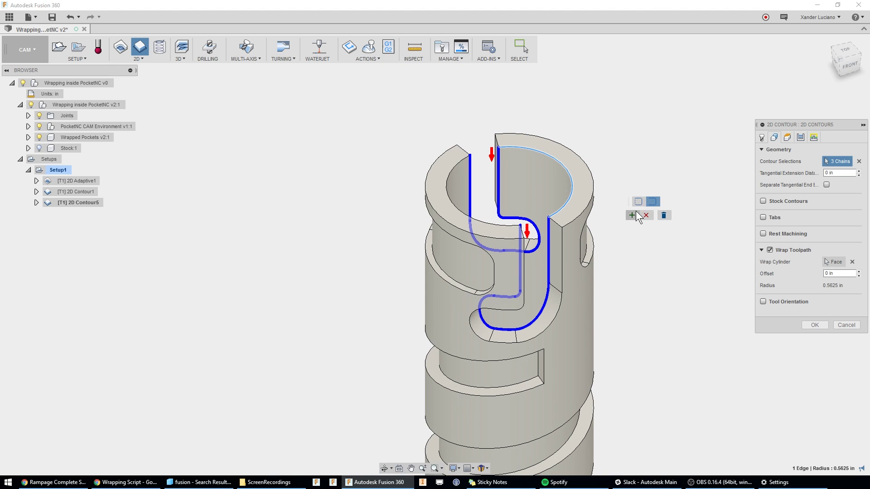
pyautogui.click(450, 189)
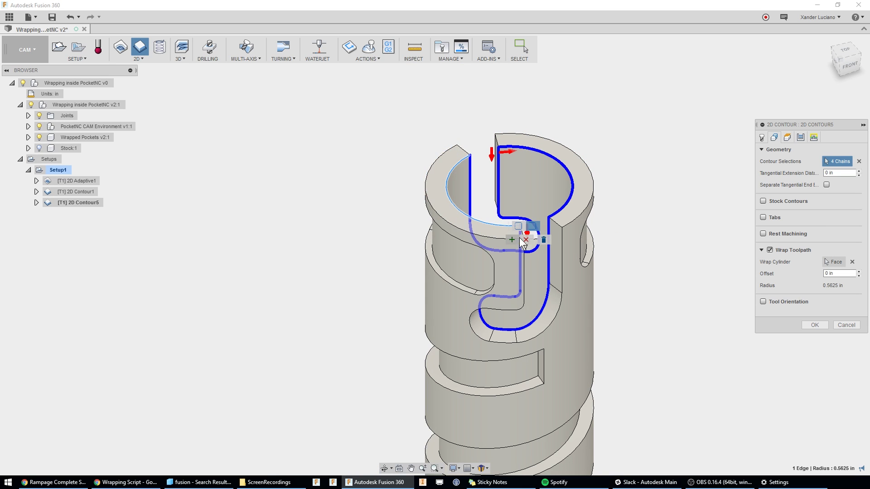
pyautogui.keyDown('shift'); pyautogui.moveTo(517, 239); pyautogui.dragTo(589, 182, button='middle'); pyautogui.keyUp('shift')
pyautogui.scroll(3, 590, 194)
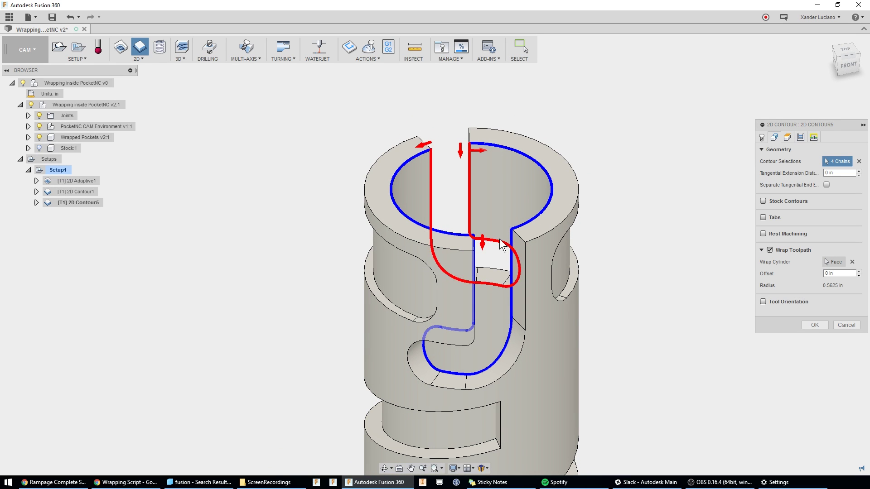
pyautogui.click(485, 152)
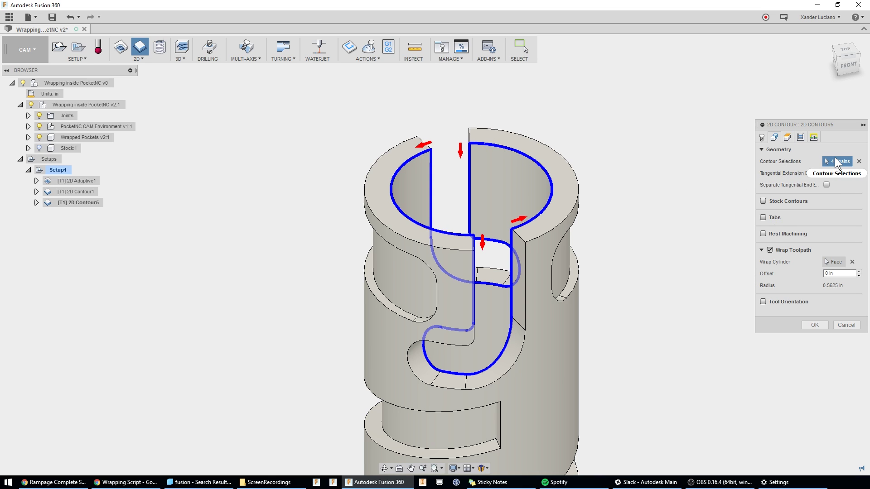
# Generate the wrapped contour from the four open chains and inspect the toolpath around the rim and J-slots.
pyautogui.click(801, 138)
pyautogui.click(817, 406)
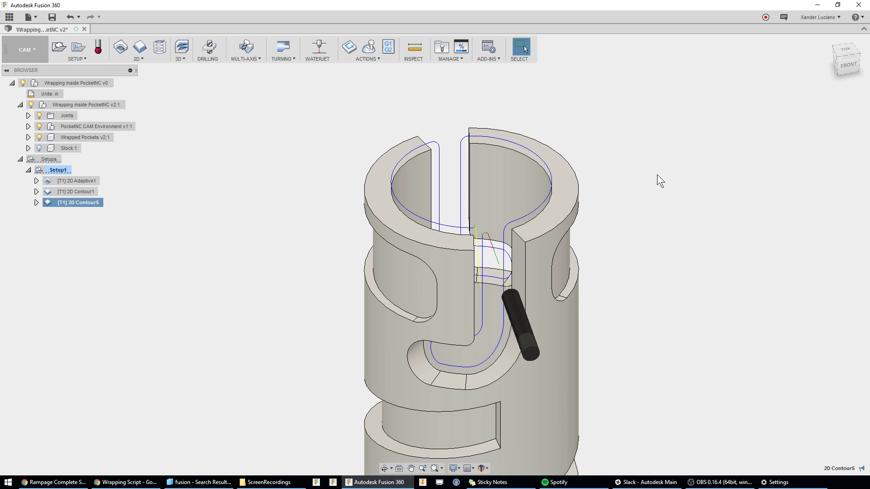
pyautogui.keyDown('shift'); pyautogui.moveTo(634, 170); pyautogui.dragTo(642, 151, button='middle'); pyautogui.keyUp('shift')
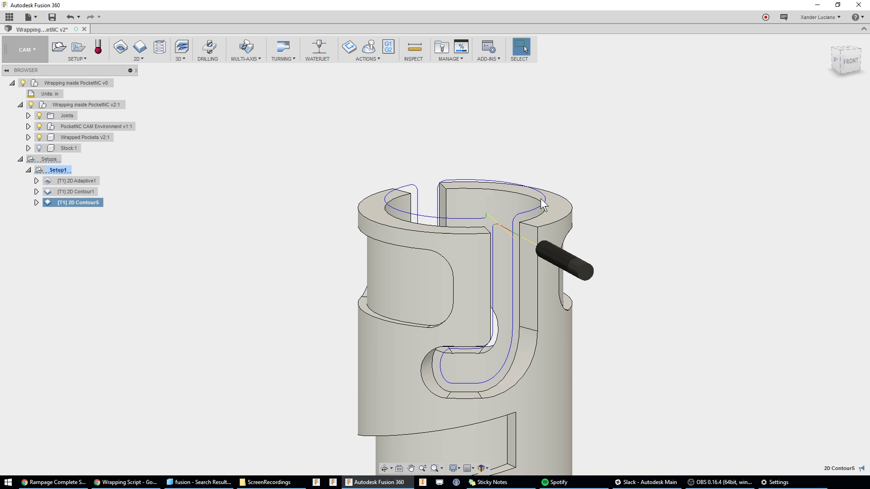
pyautogui.scroll(-2, 477, 162)
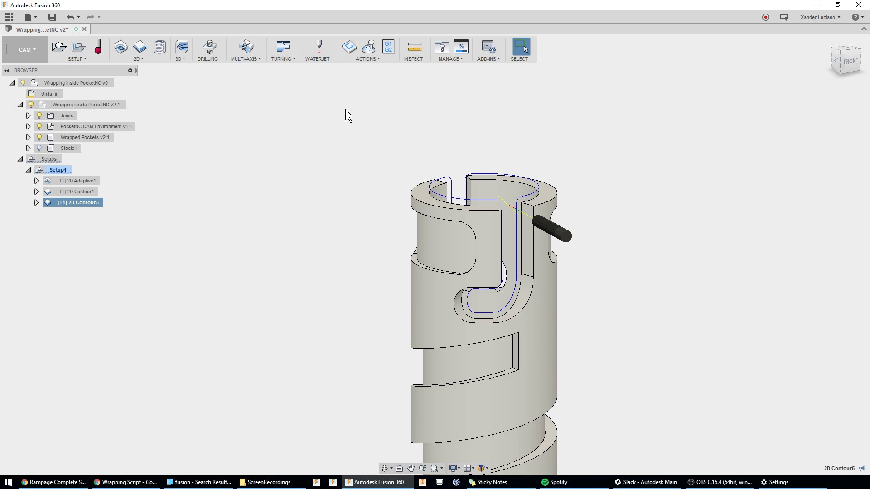
pyautogui.scroll(-5, 344, 126)
pyautogui.click(537, 189)
# Switch from the CAM workspace to the Patch workspace.
pyautogui.scroll(2, 480, 173)
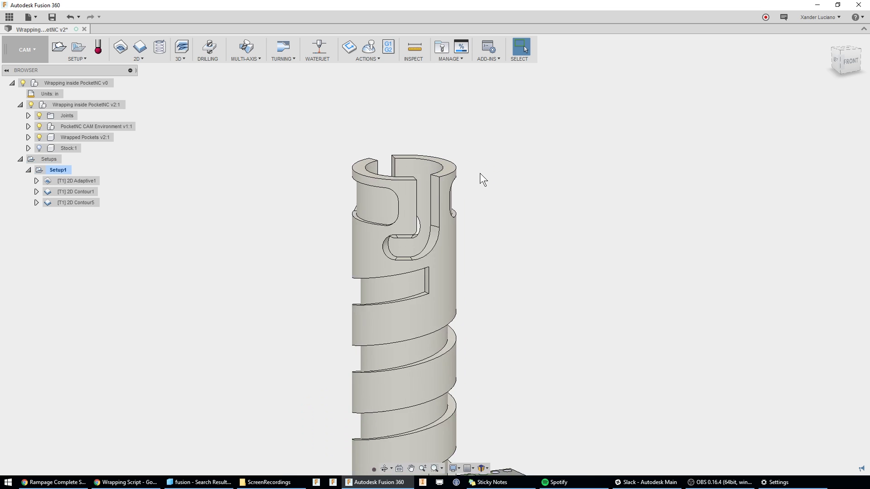
pyautogui.scroll(2, 480, 173)
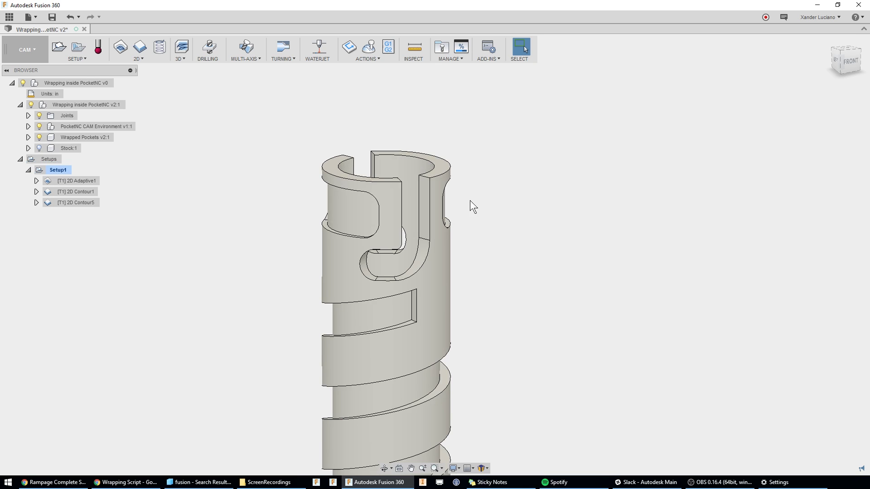
pyautogui.keyDown('shift'); pyautogui.moveTo(470, 204); pyautogui.dragTo(451, 195, button='middle'); pyautogui.keyUp('shift')
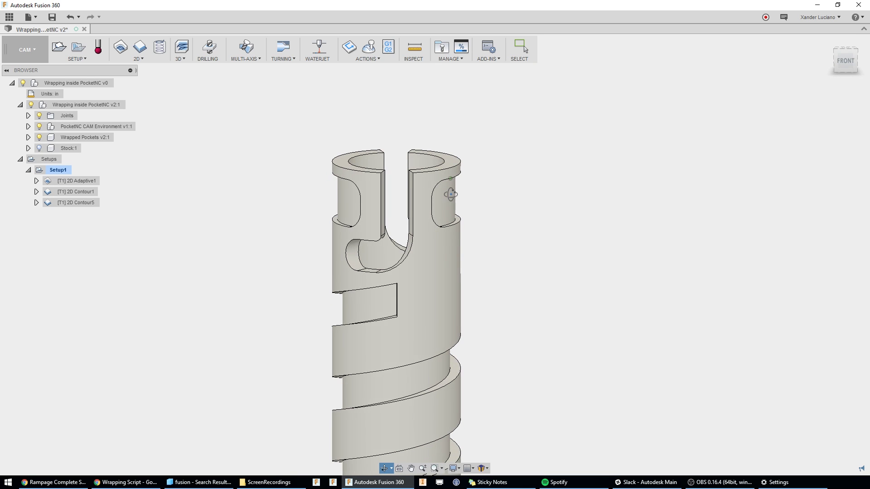
pyautogui.click(26, 48)
pyautogui.click(30, 80)
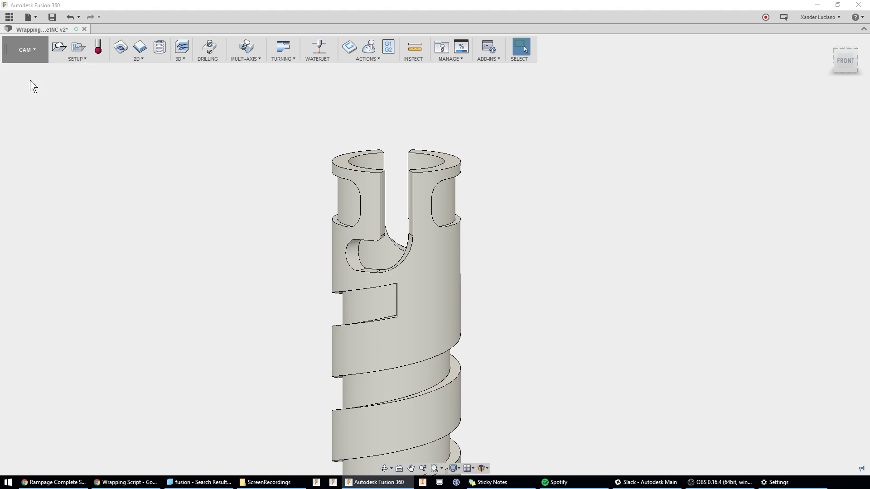
pyautogui.scroll(-3, 367, 128)
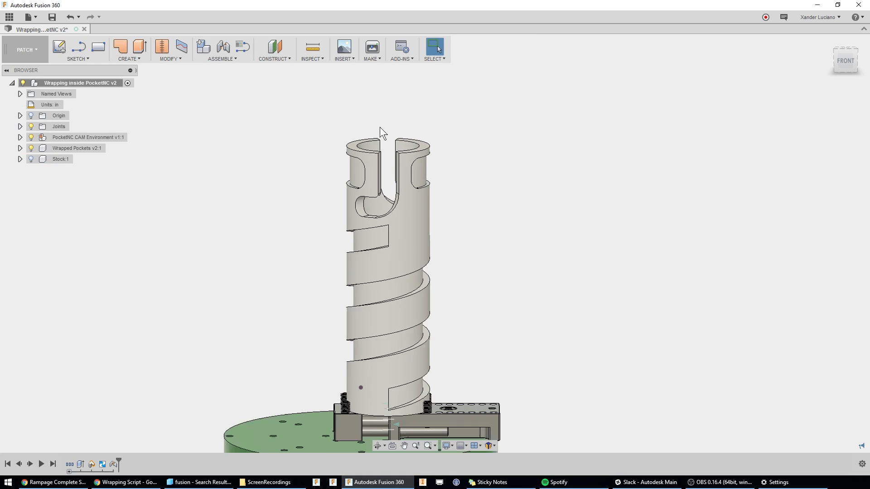
# Sketch a circle 1.125 in in diameter, centred on the bore, on the part's top rim face.
pyautogui.click(65, 47)
pyautogui.keyDown('shift'); pyautogui.moveTo(439, 126); pyautogui.dragTo(439, 154, button='middle'); pyautogui.keyUp('shift')
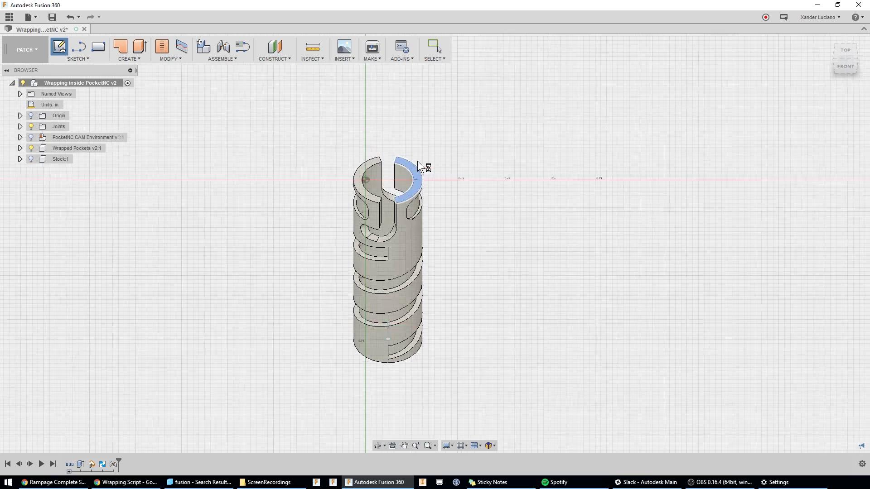
pyautogui.click(417, 162)
pyautogui.press('c')
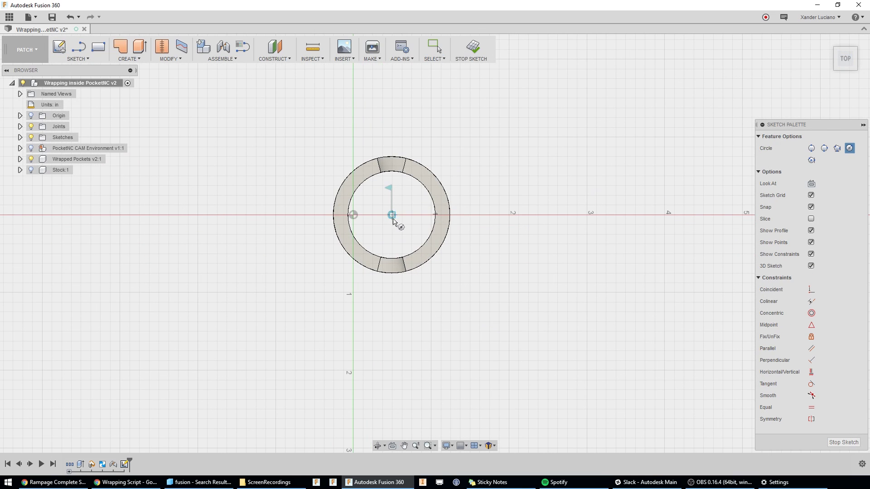
pyautogui.click(392, 215)
pyautogui.write('1.125')
pyautogui.press('Return')
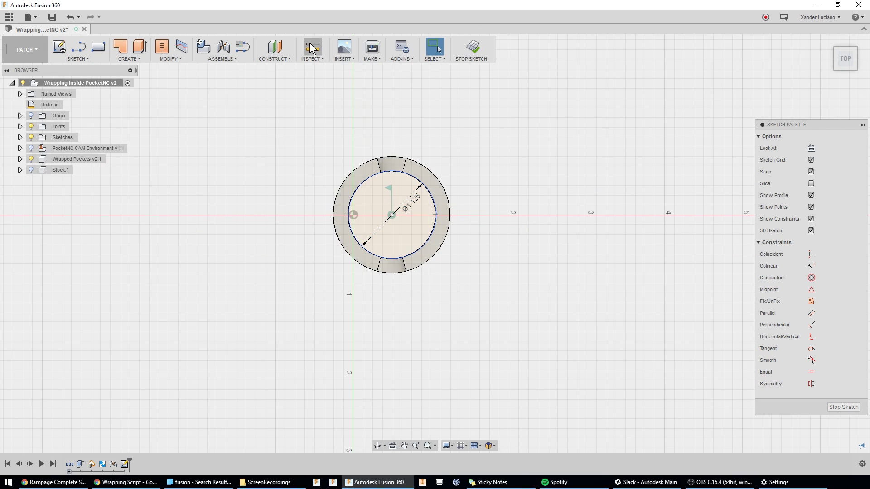
# Extrude the bore circle as a new surface body, -1.40 in down into the part.
pyautogui.click(139, 46)
pyautogui.keyDown('shift'); pyautogui.moveTo(527, 227); pyautogui.dragTo(525, 230, button='middle'); pyautogui.keyUp('shift')
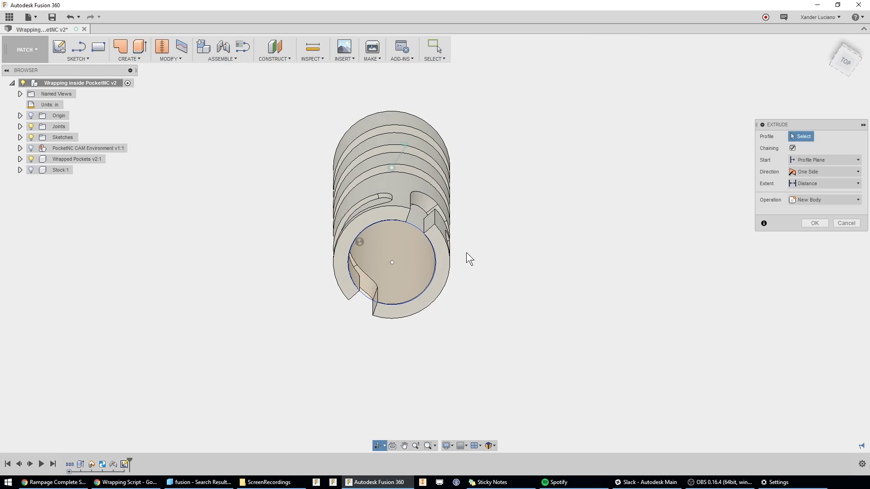
pyautogui.keyDown('shift'); pyautogui.moveTo(467, 253); pyautogui.dragTo(511, 316, button='middle'); pyautogui.keyUp('shift')
pyautogui.scroll(1, 511, 315)
pyautogui.click(501, 304)
pyautogui.moveTo(501, 309); pyautogui.dragTo(390, 250)
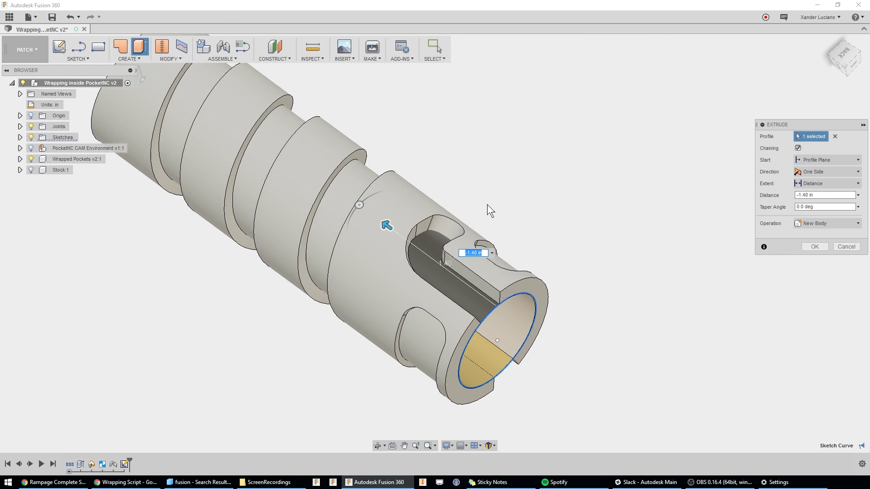
pyautogui.click(814, 247)
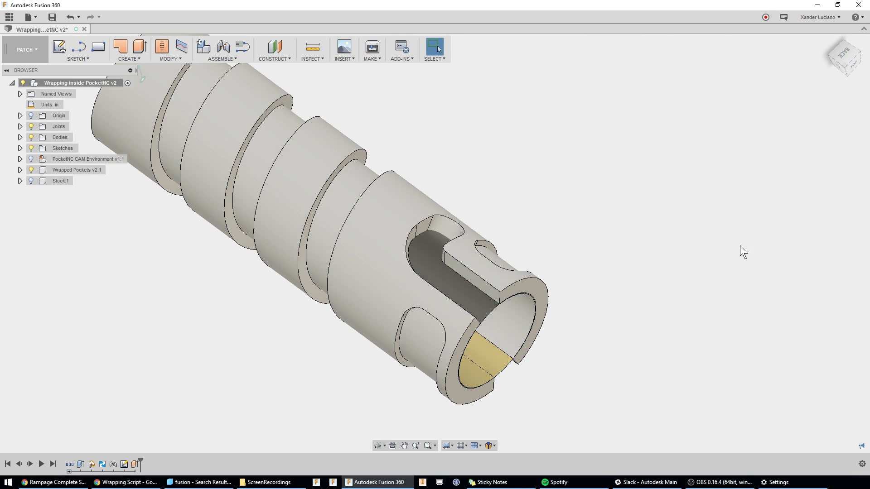
# Edit the bore circle's sketch and include the inner edges of the first J-slot as 3D geometry.
pyautogui.rightClick(125, 466)
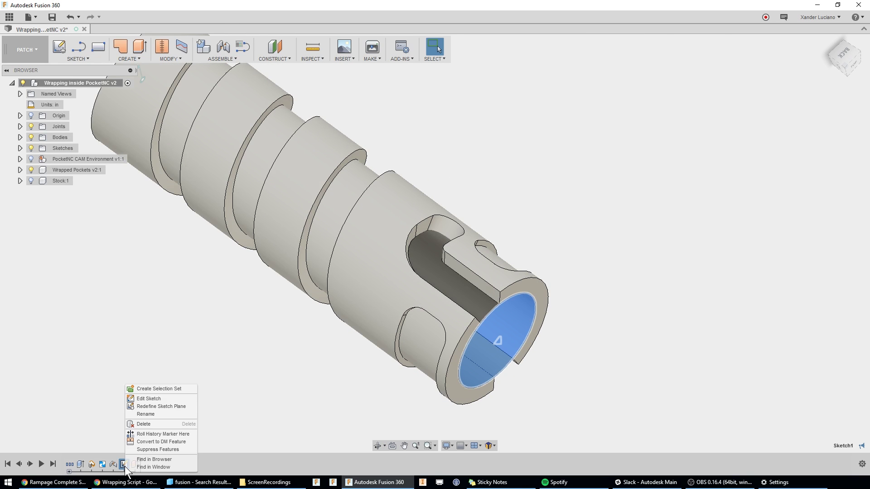
pyautogui.click(162, 401)
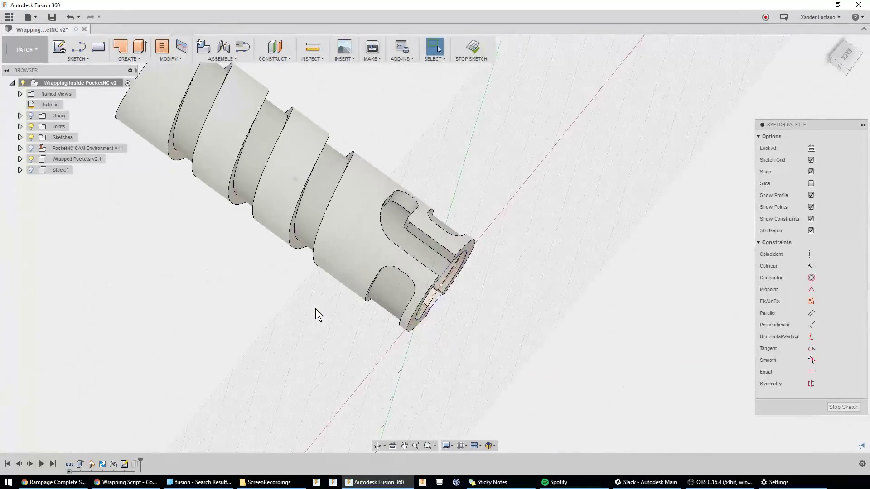
pyautogui.write('s')
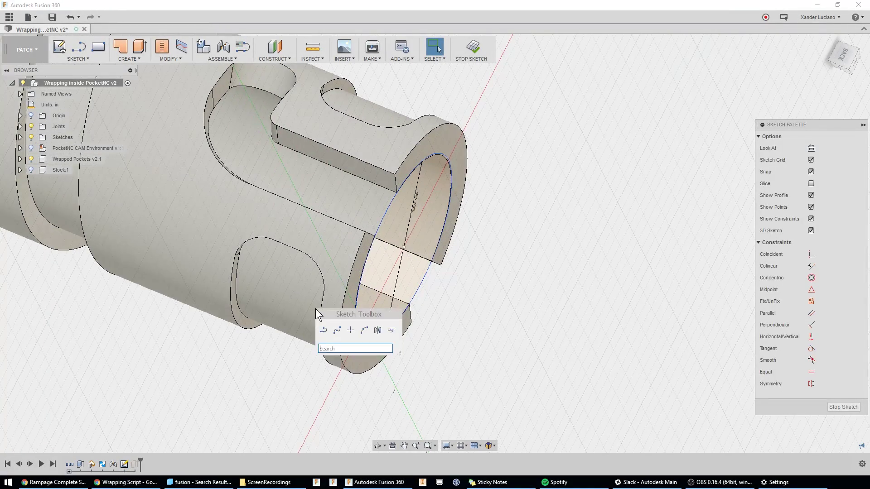
pyautogui.write('incl')
pyautogui.press('Return')
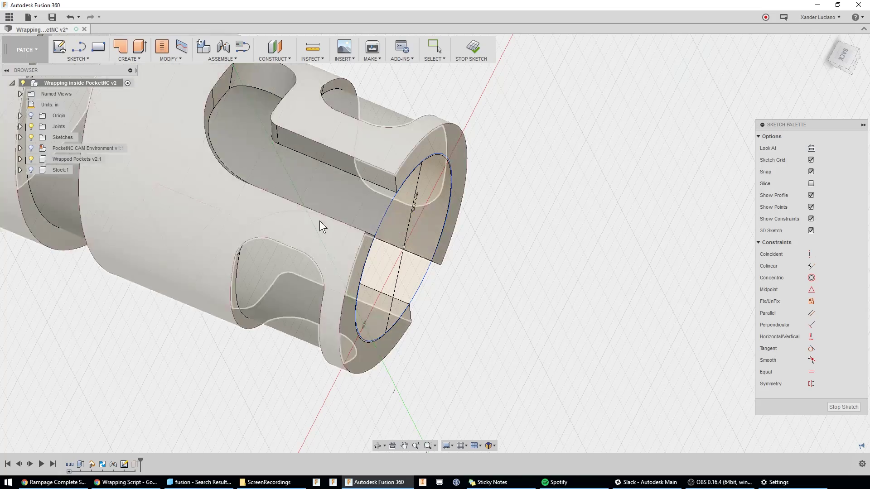
pyautogui.click(322, 162)
pyautogui.keyDown('shift'); pyautogui.moveTo(322, 162); pyautogui.dragTo(369, 158, button='middle'); pyautogui.keyUp('shift')
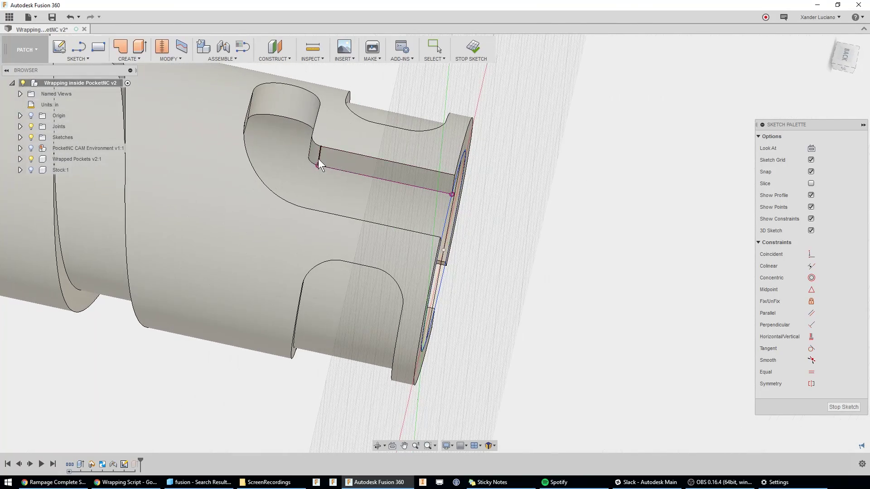
pyautogui.keyDown('shift'); pyautogui.moveTo(312, 162); pyautogui.dragTo(542, 138, button='middle'); pyautogui.keyUp('shift')
pyautogui.click(494, 220)
# Include the inner edges of the opposite J-slot in the sketch and finish the sketch.
pyautogui.click(601, 350)
pyautogui.click(593, 331)
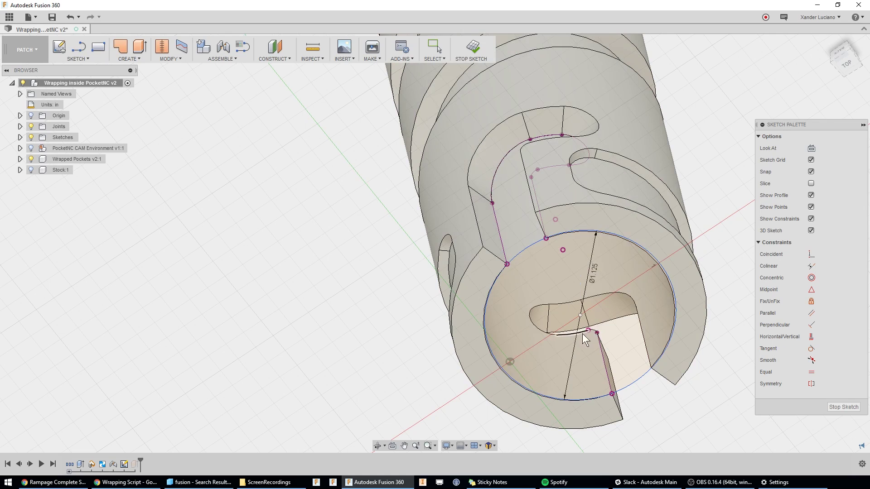
pyautogui.click(572, 334)
pyautogui.click(537, 308)
pyautogui.click(564, 303)
pyautogui.click(844, 407)
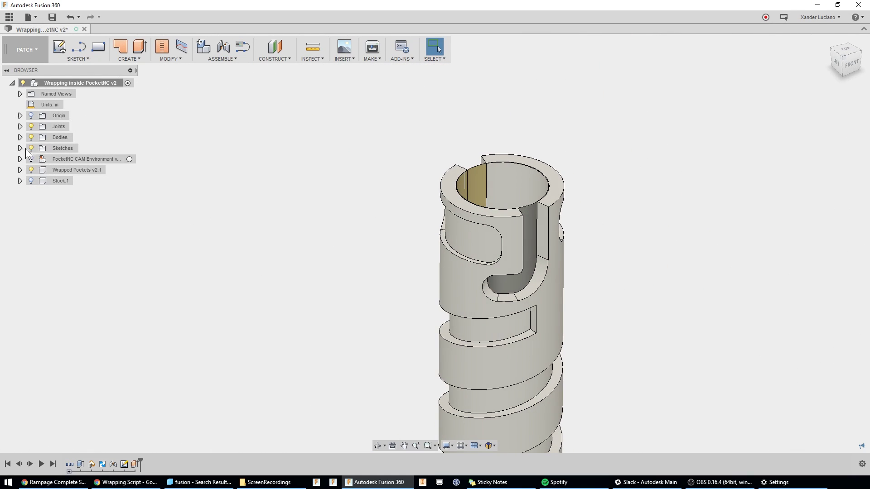
# Hide the Wrapped Pockets component and show Sketch1 over the cylindrical surface.
pyautogui.click(32, 169)
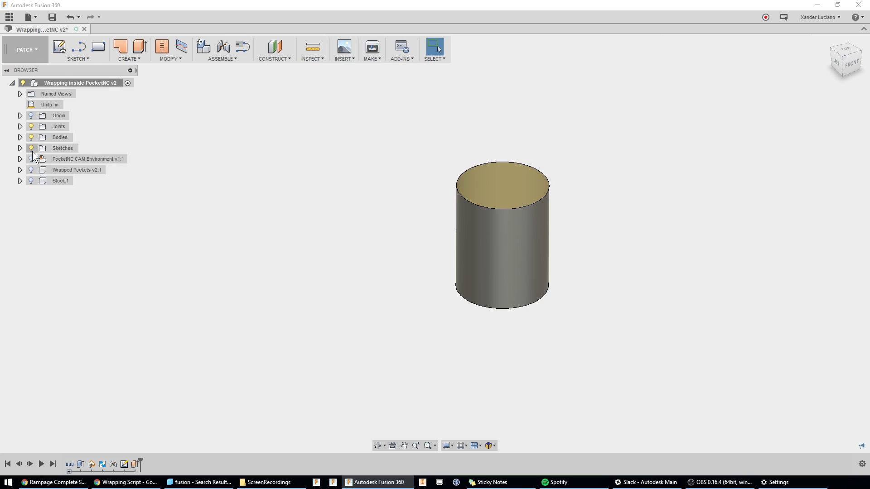
pyautogui.click(21, 146)
pyautogui.click(40, 158)
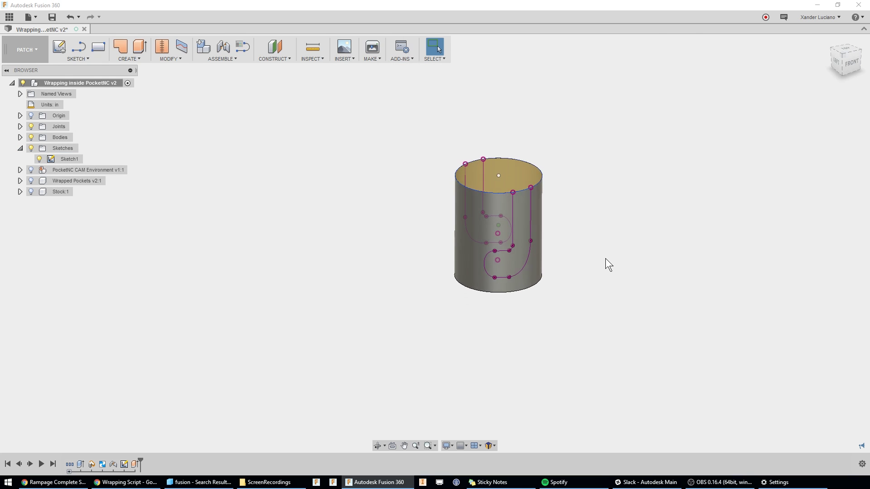
pyautogui.scroll(5, 605, 258)
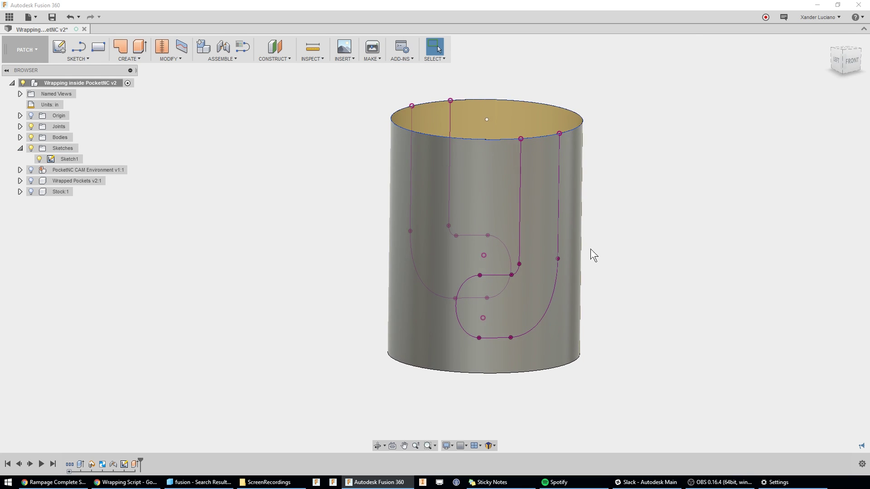
# Split the cylindrical surface's face with the sketched outline of the front J-slot.
pyautogui.click(184, 50)
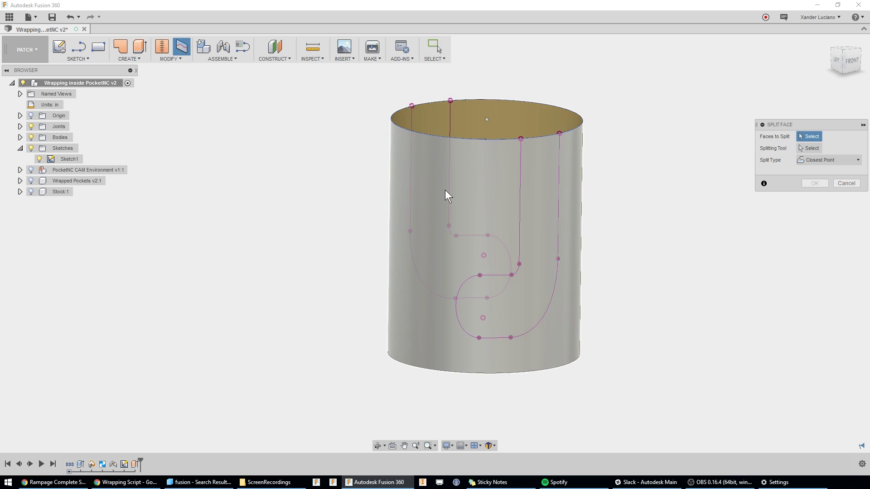
pyautogui.click(447, 190)
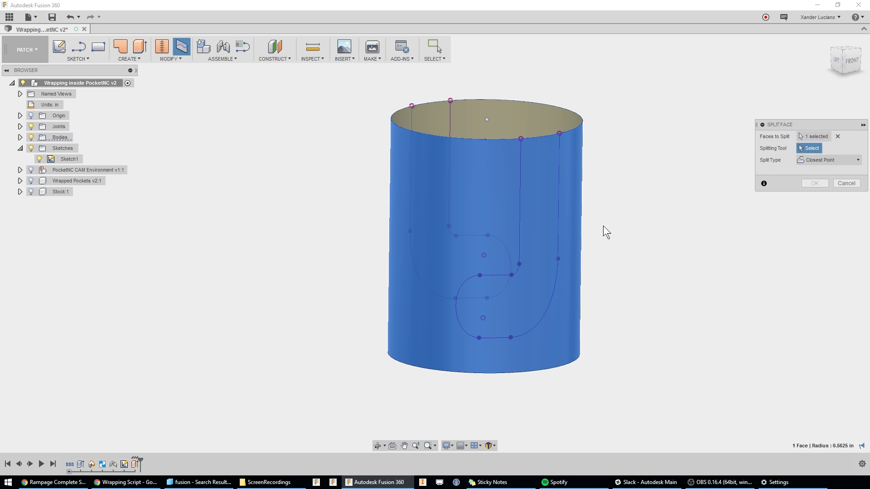
pyautogui.click(559, 225)
pyautogui.click(815, 183)
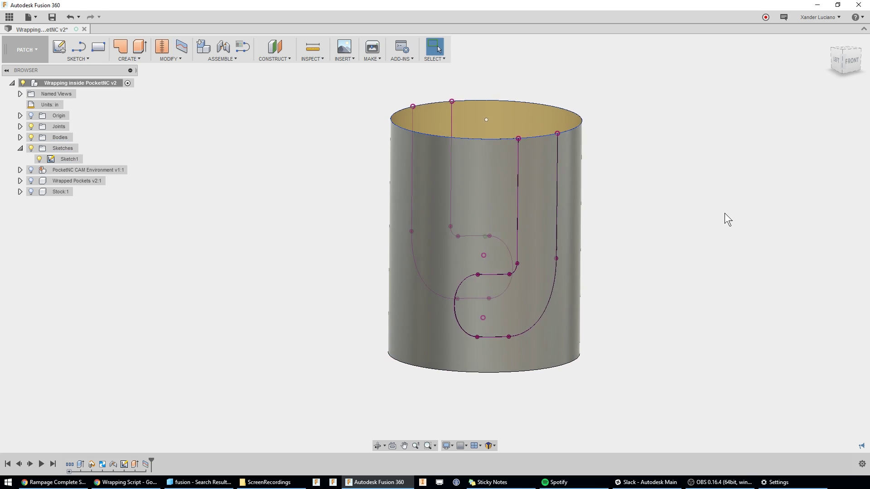
# Split the remaining cylindrical face with the sketched outline of the opposite J-slot.
pyautogui.keyDown('shift'); pyautogui.moveTo(725, 213); pyautogui.dragTo(706, 224, button='middle'); pyautogui.keyUp('shift')
pyautogui.click(181, 47)
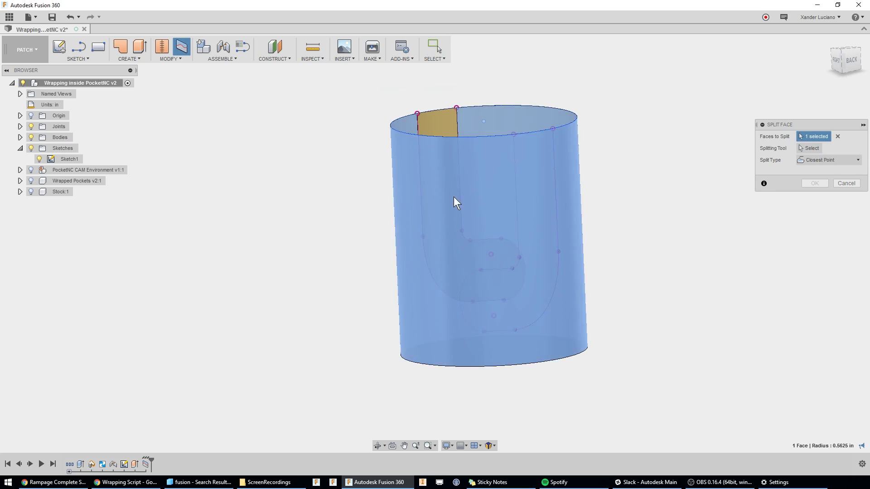
pyautogui.click(454, 197)
pyautogui.click(556, 220)
pyautogui.click(815, 183)
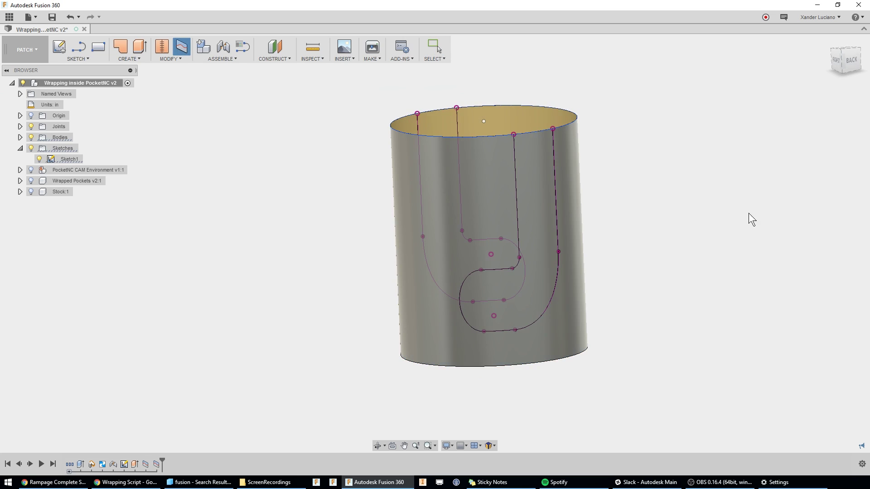
# Delete the cylindrical face around the two J-slot patches and show the PocketNC CAM Environment and Wrapped Pockets components.
pyautogui.click(432, 222)
pyautogui.press('Delete')
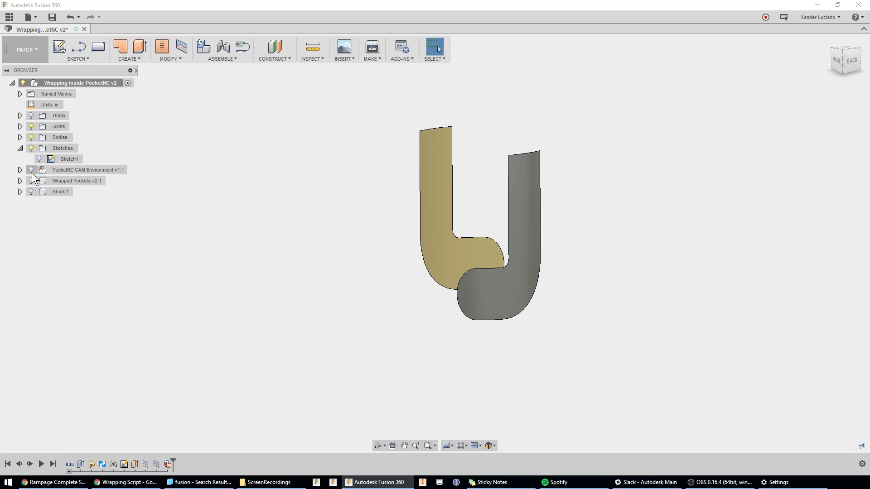
pyautogui.click(33, 168)
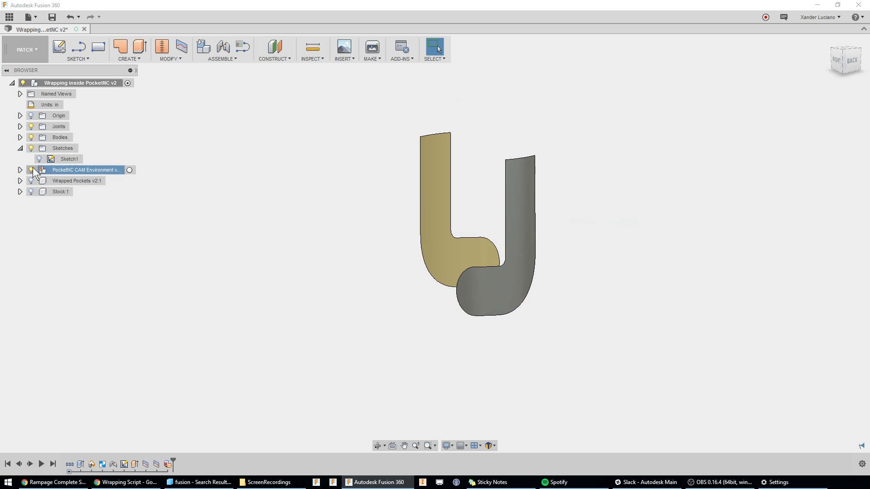
pyautogui.click(32, 179)
pyautogui.keyDown('shift'); pyautogui.moveTo(658, 206); pyautogui.dragTo(602, 211, button='middle'); pyautogui.keyUp('shift')
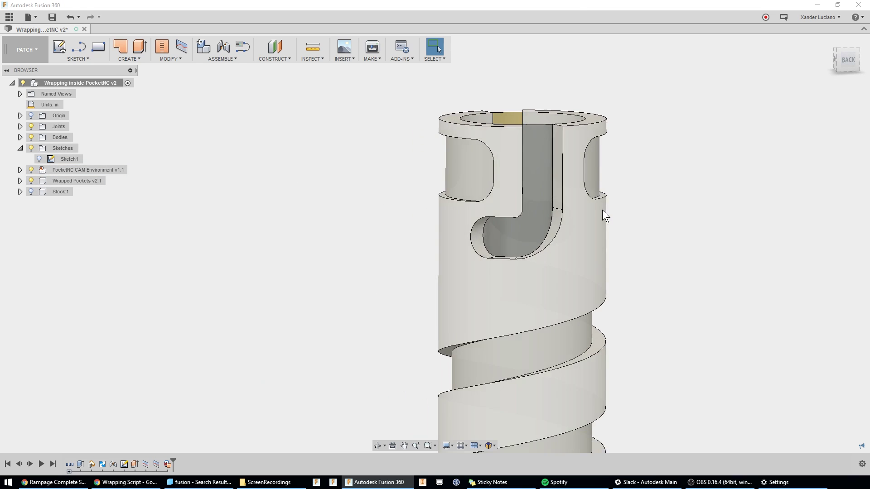
# Switch from the Patch workspace to the CAM workspace.
pyautogui.click(43, 60)
pyautogui.click(29, 150)
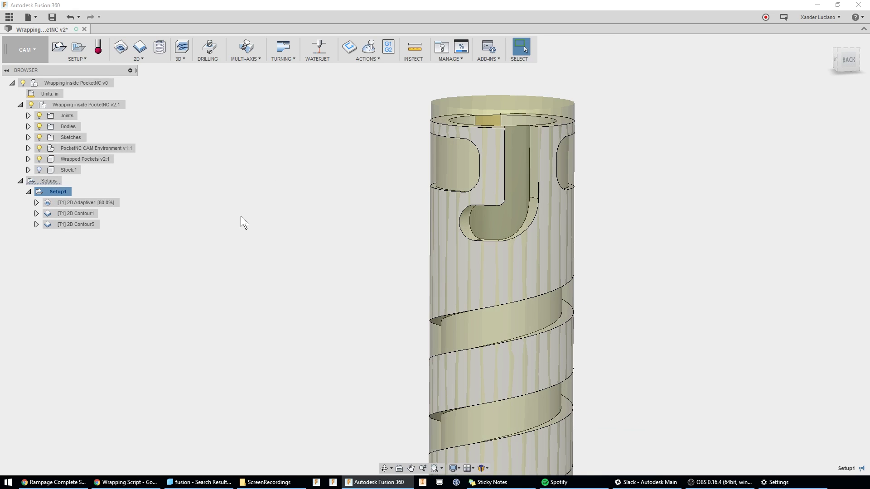
pyautogui.click(640, 203)
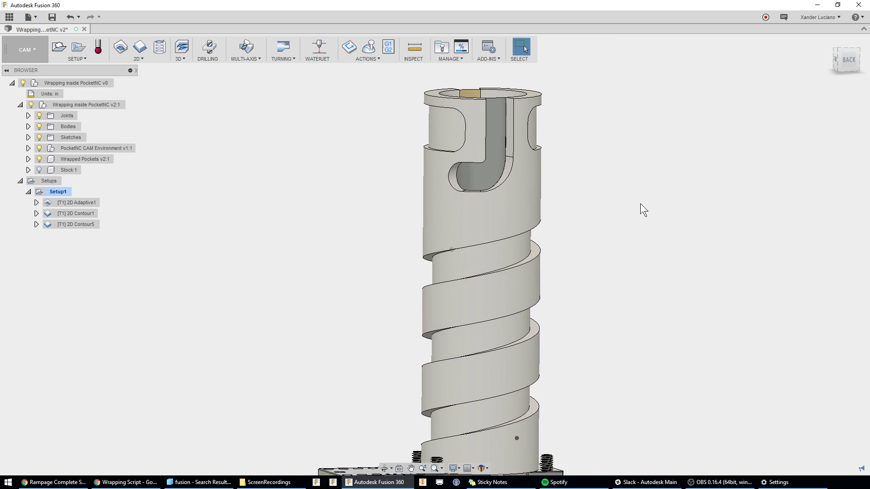
# Create a 2D Adaptive operation and enable Wrap Toolpath with the bore's inner face as the wrap cylinder.
pyautogui.click(121, 51)
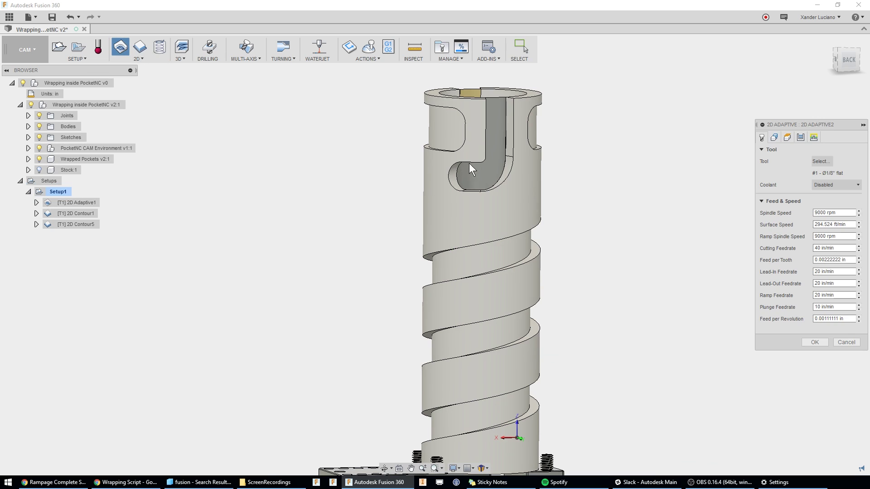
pyautogui.click(775, 138)
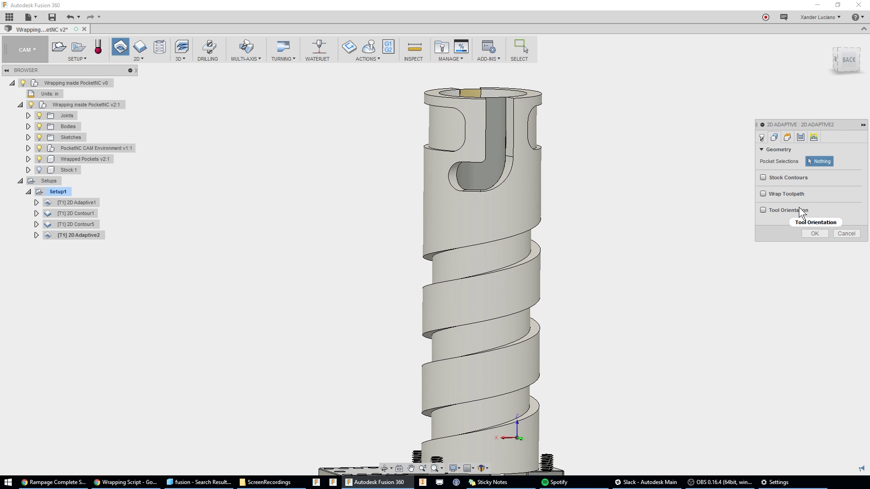
pyautogui.click(769, 194)
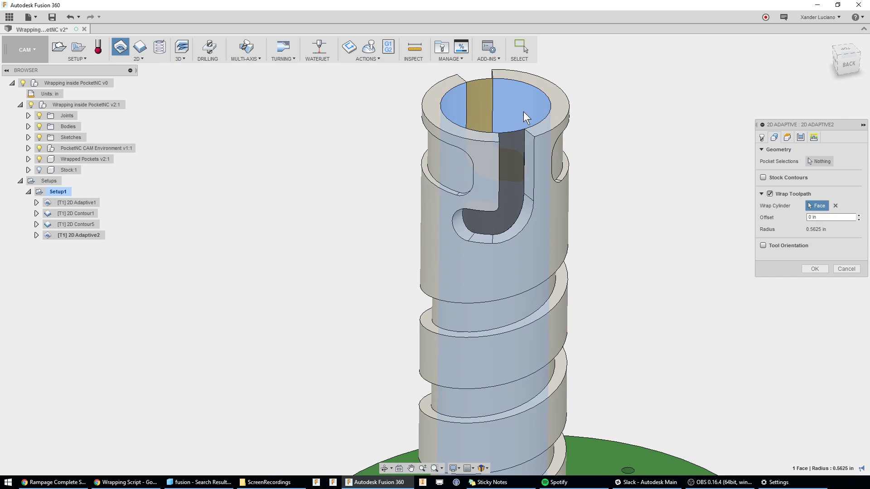
pyautogui.click(524, 112)
# Select the outlines of both J-slot patches as pocket chains and generate the wrapped adaptive toolpath.
pyautogui.click(818, 162)
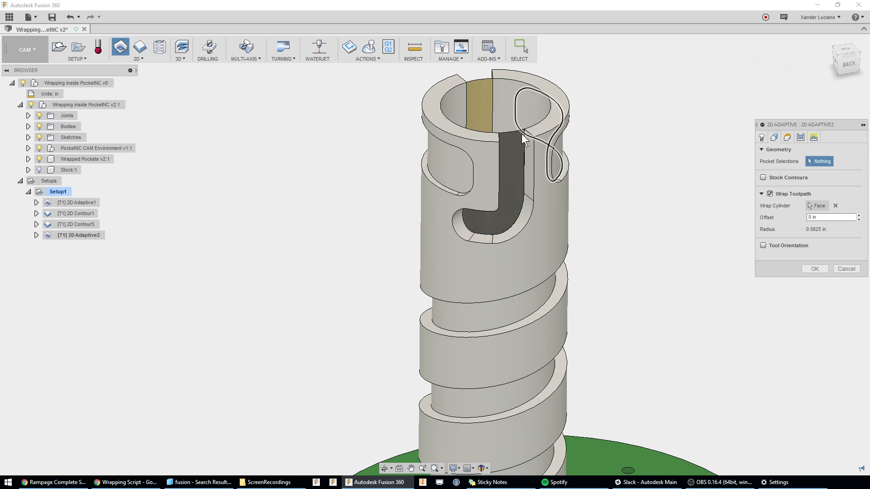
pyautogui.click(513, 132)
pyautogui.click(475, 80)
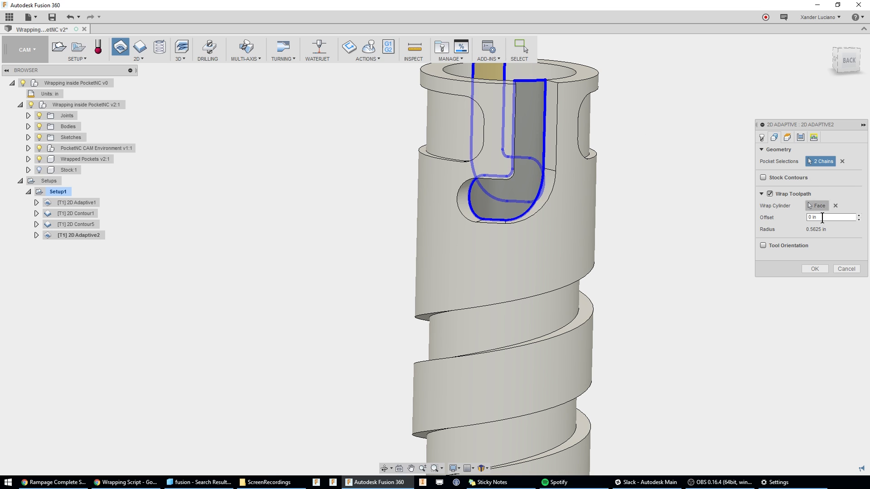
pyautogui.click(822, 269)
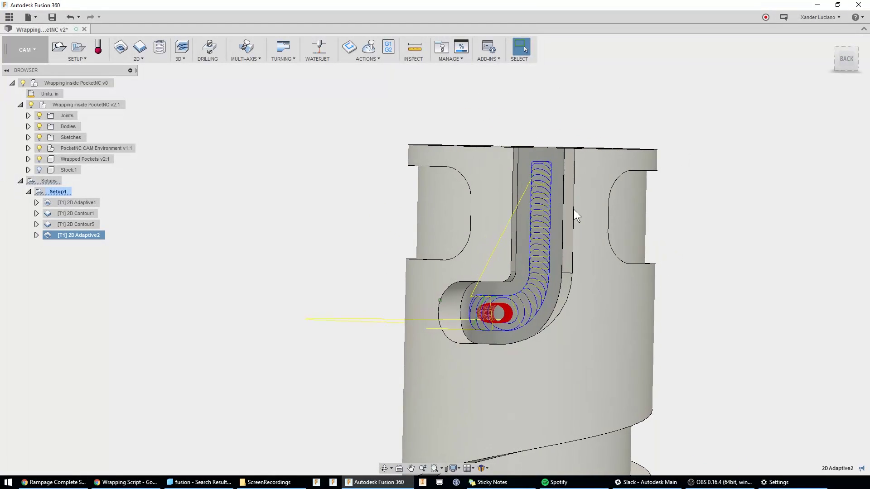
# Return to the Patch workspace and extend the top edges of both J-slot patches by 0.25 in with the Natural type.
pyautogui.click(31, 54)
pyautogui.click(33, 85)
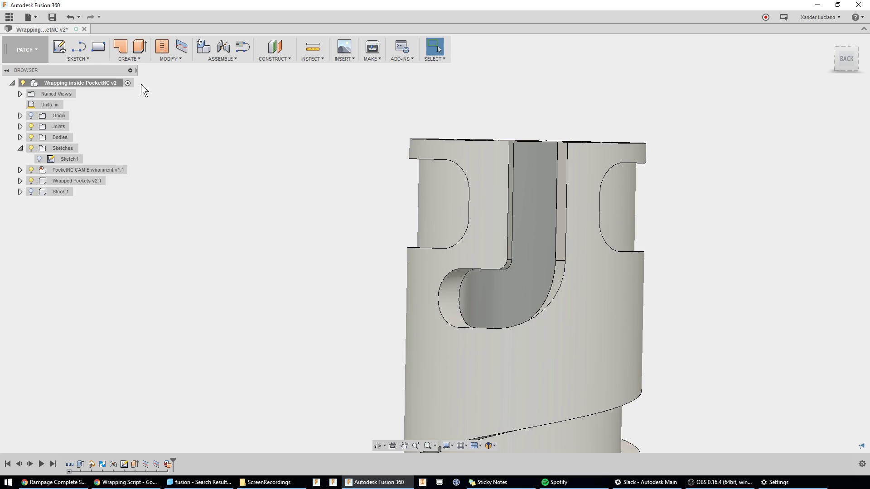
pyautogui.click(167, 59)
pyautogui.click(180, 112)
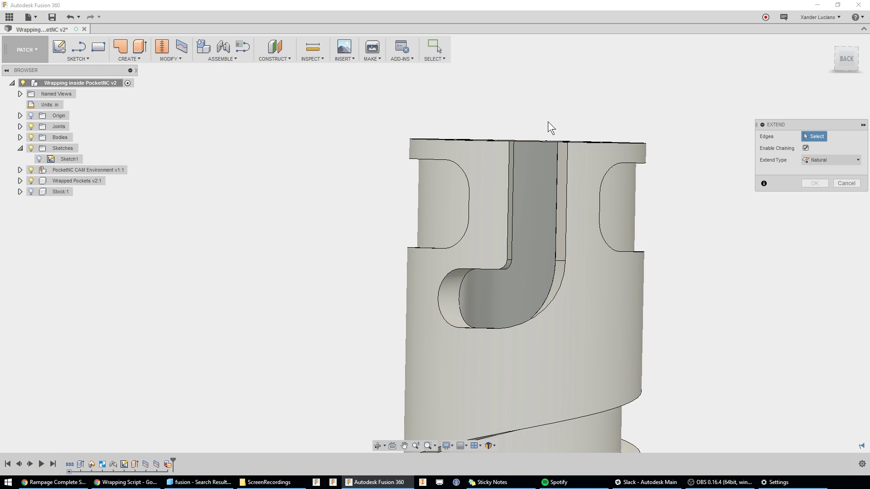
pyautogui.click(531, 111)
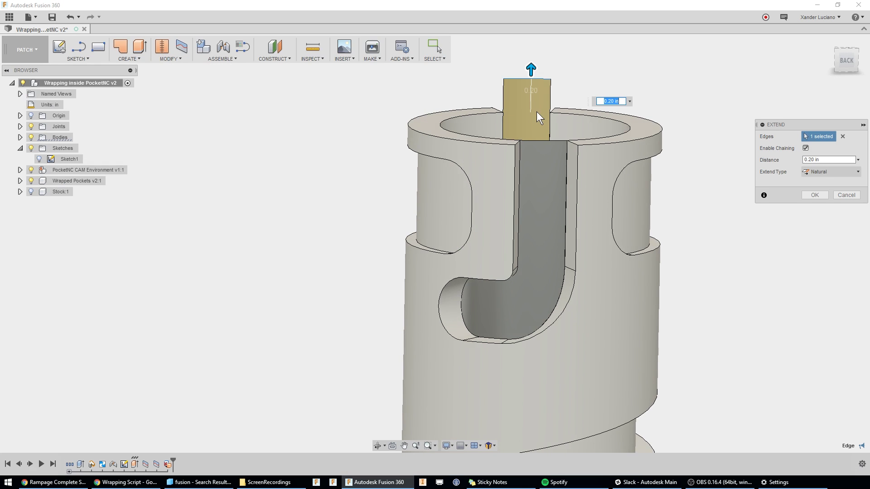
pyautogui.click(548, 141)
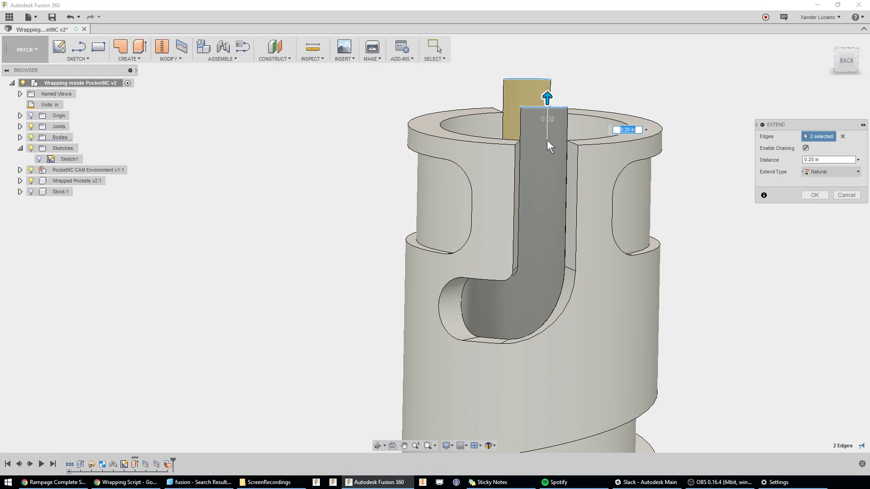
pyautogui.write('.25')
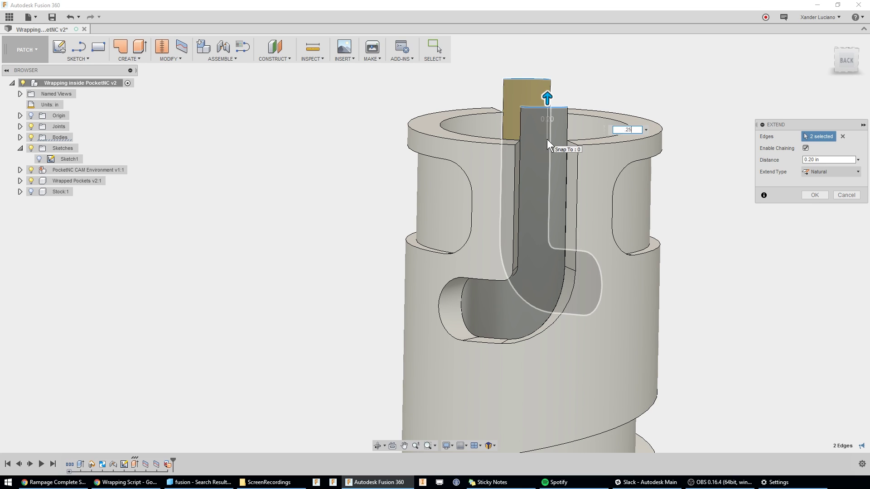
pyautogui.click(822, 194)
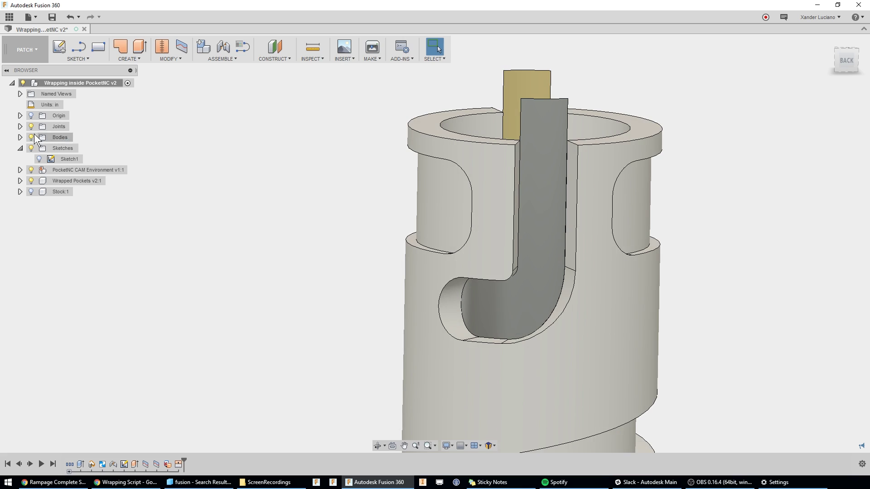
# Return to the CAM workspace and regenerate all outdated toolpaths in Setup1.
pyautogui.click(40, 43)
pyautogui.click(24, 146)
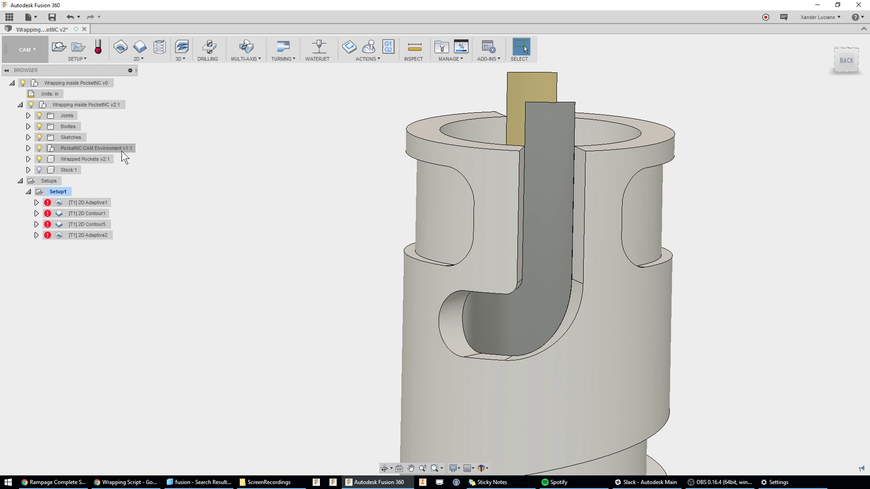
pyautogui.click(60, 189)
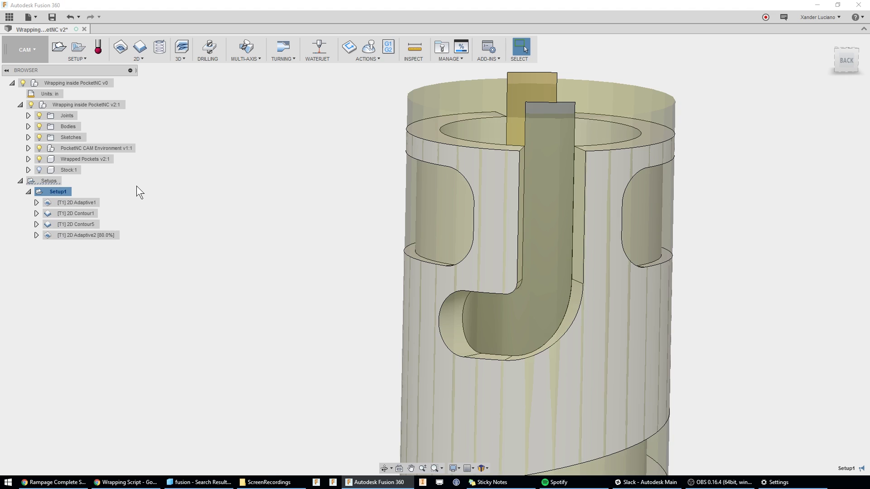
# Check the regenerated 2D Adaptive2 toolpath in the J-slots and hide the helper surface bodies.
pyautogui.click(88, 236)
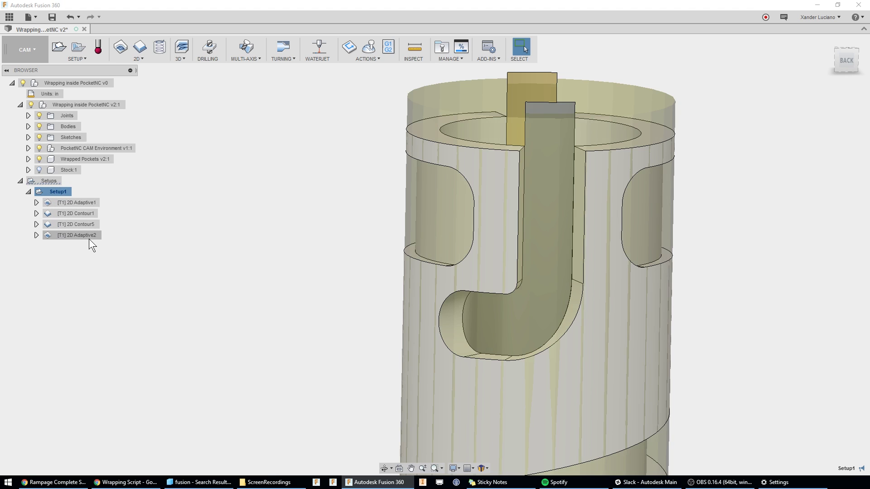
pyautogui.scroll(-2, 320, 236)
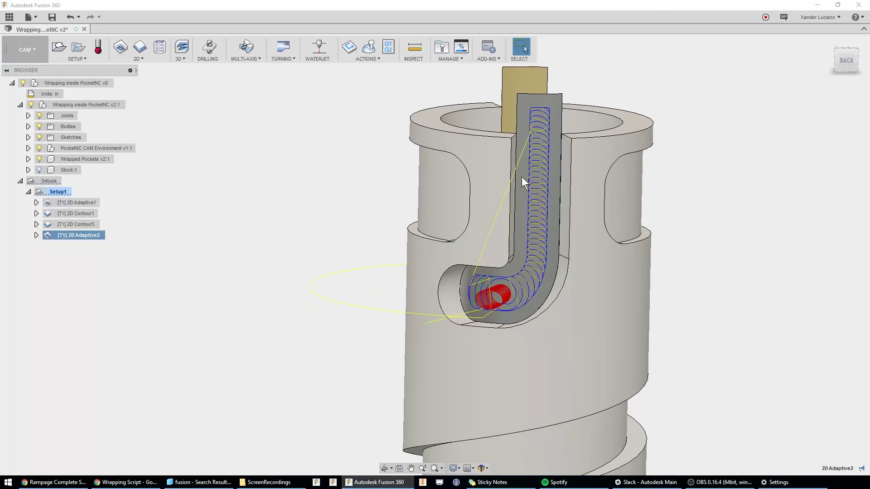
pyautogui.keyDown('shift'); pyautogui.moveTo(547, 97); pyautogui.dragTo(537, 137, button='middle'); pyautogui.keyUp('shift')
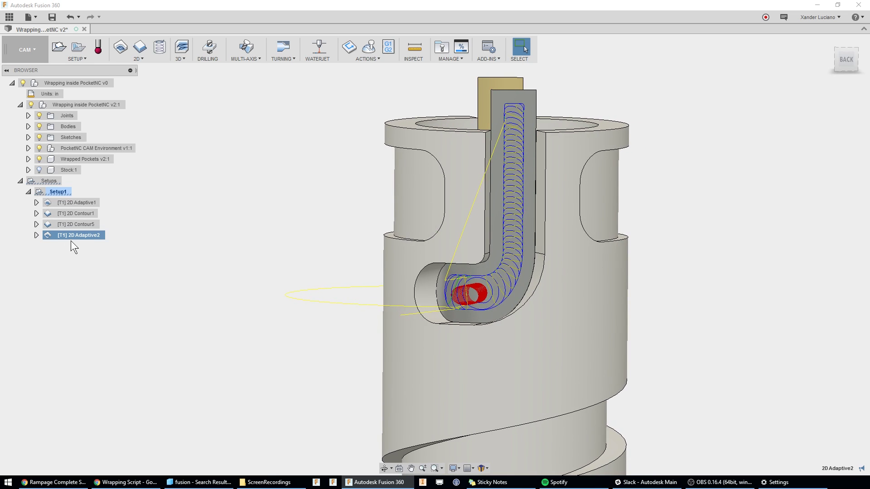
pyautogui.keyDown('shift'); pyautogui.moveTo(317, 267); pyautogui.dragTo(599, 219, button='middle'); pyautogui.keyUp('shift')
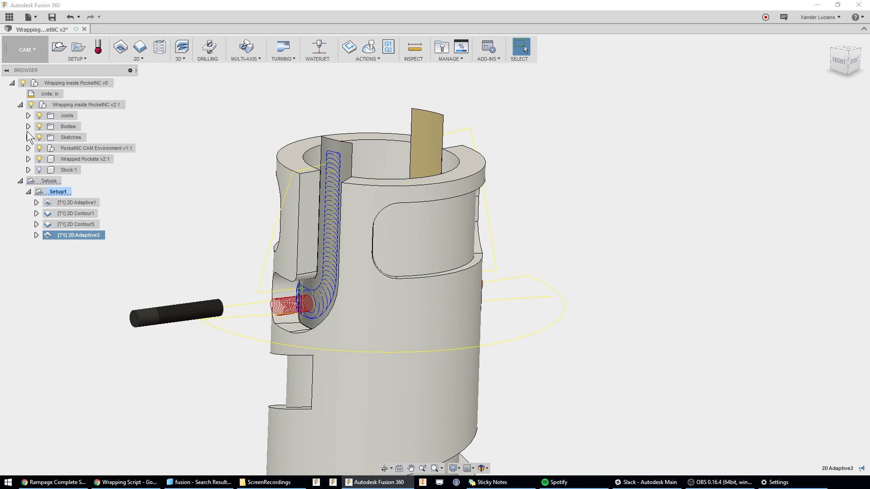
pyautogui.click(28, 127)
pyautogui.click(46, 137)
pyautogui.scroll(-2, 545, 183)
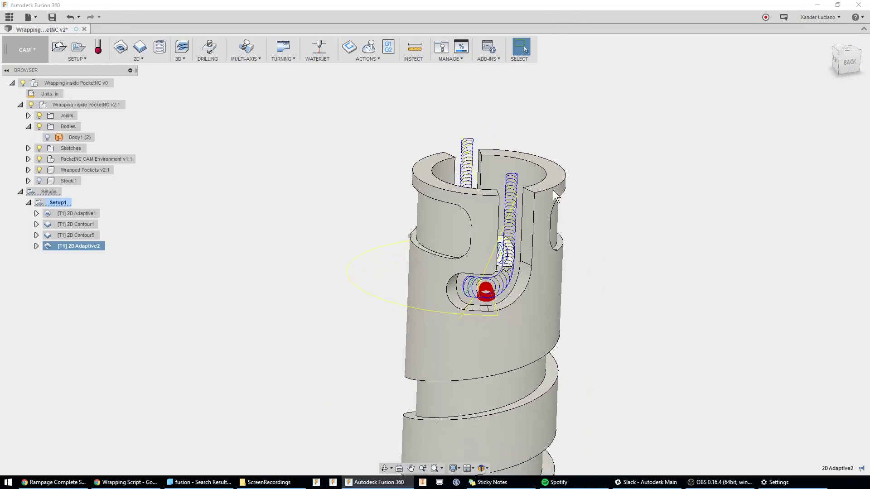
pyautogui.keyDown('shift'); pyautogui.moveTo(553, 189); pyautogui.dragTo(539, 202, button='middle'); pyautogui.keyUp('shift')
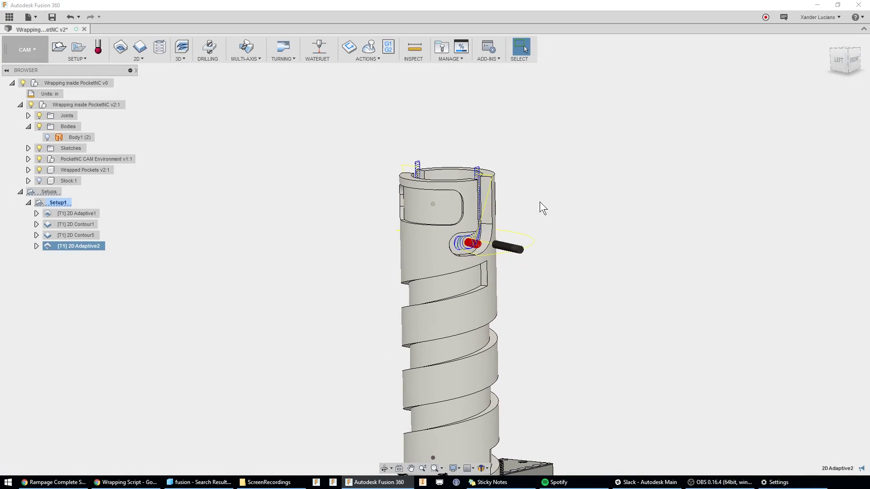
# Move the 2D Adaptive2 operation ahead of 2D Contour5 and review each operation's toolpath in order.
pyautogui.moveTo(86, 246); pyautogui.dragTo(164, 234)
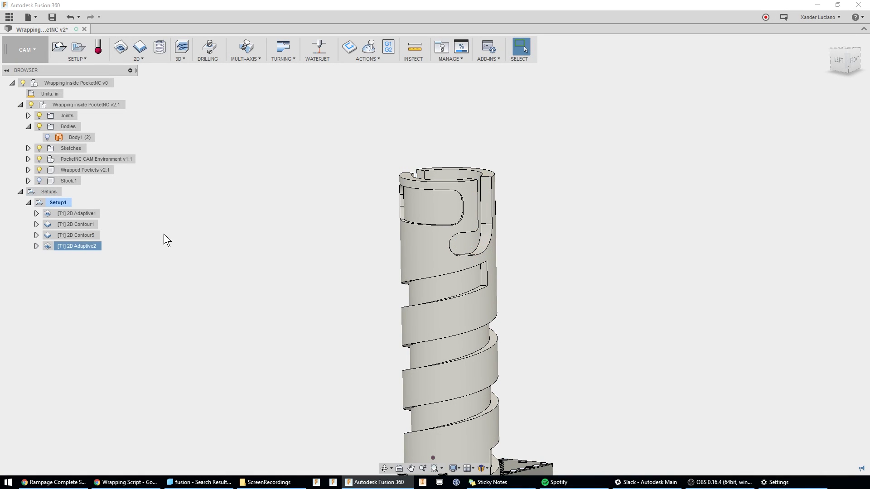
pyautogui.moveTo(75, 235); pyautogui.dragTo(86, 244)
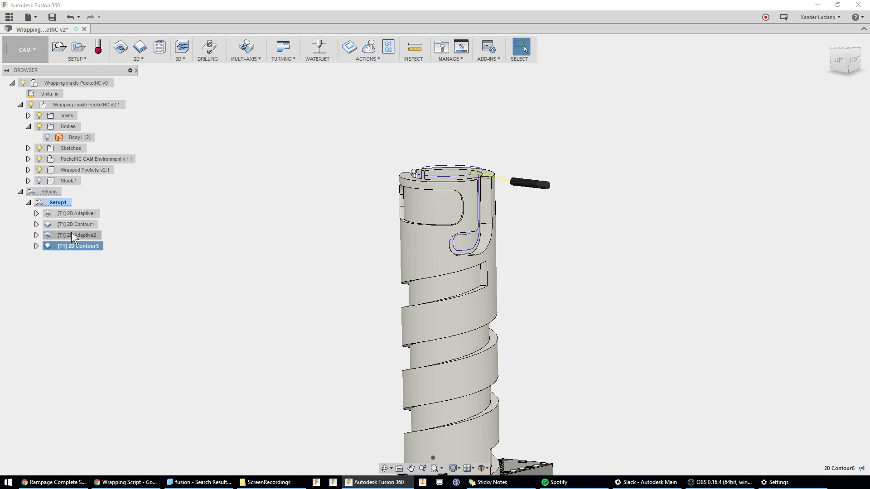
pyautogui.click(88, 224)
pyautogui.click(94, 216)
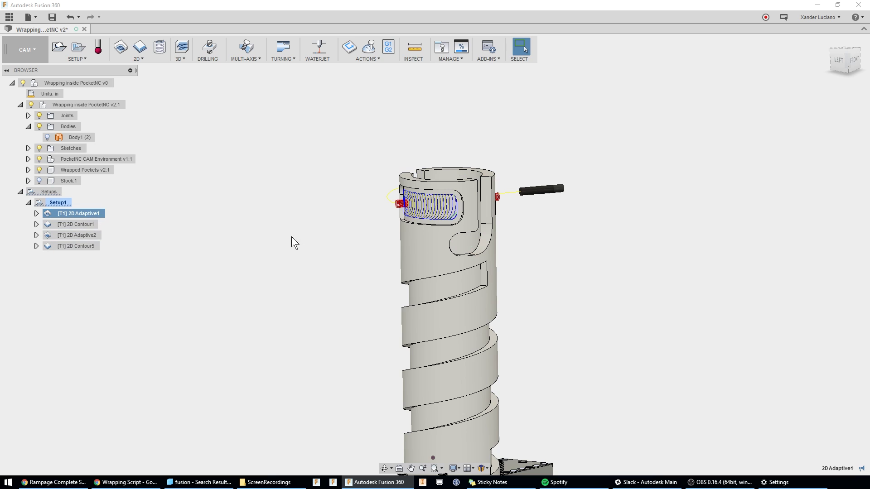
pyautogui.keyDown('shift'); pyautogui.moveTo(292, 236); pyautogui.dragTo(338, 235, button='middle'); pyautogui.keyUp('shift')
pyautogui.click(91, 224)
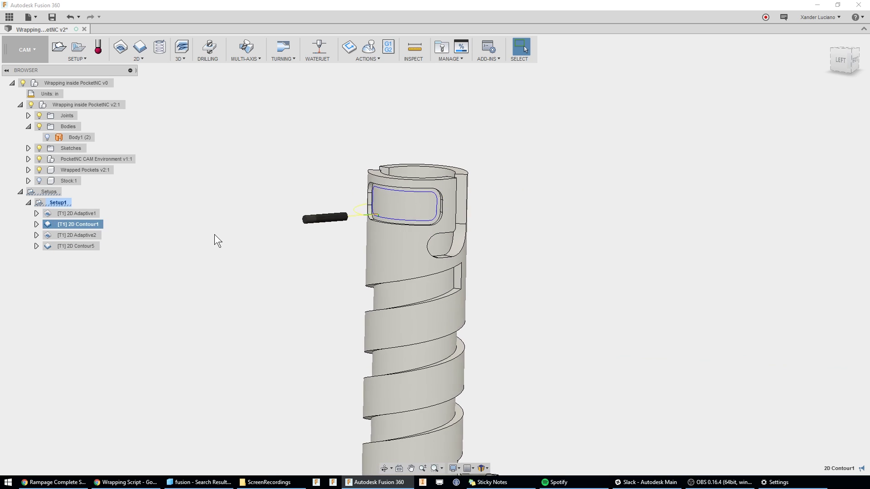
pyautogui.click(96, 234)
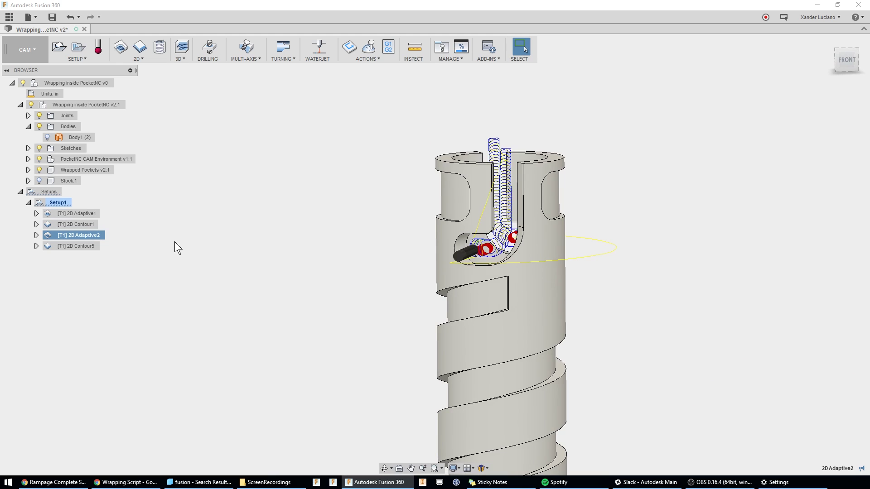
pyautogui.click(95, 246)
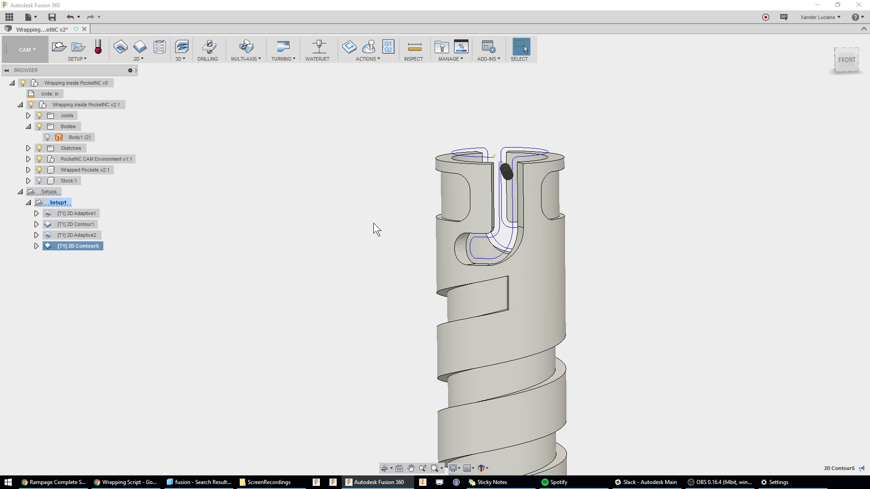
# Edit 2D Contour5 to use a tangential fragment extension of 0.125 in and regenerate its toolpath.
pyautogui.scroll(1, 551, 180)
pyautogui.scroll(5, 483, 192)
pyautogui.scroll(3, 371, 197)
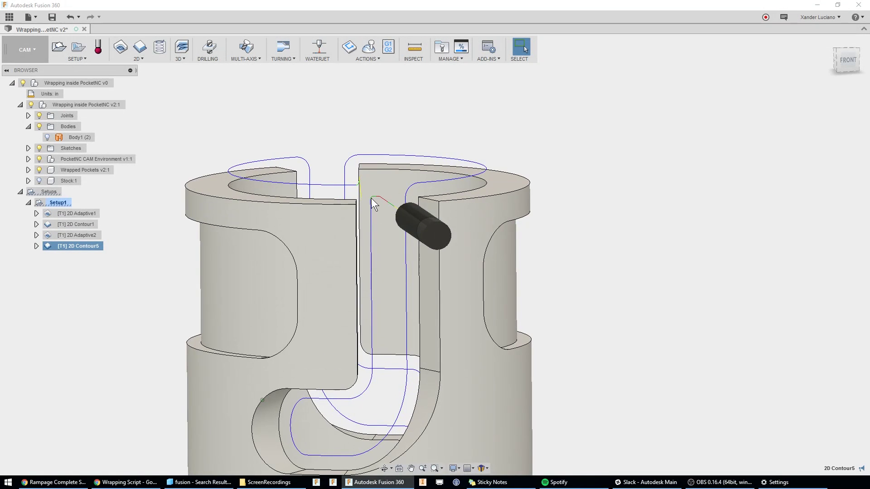
pyautogui.scroll(5, 371, 197)
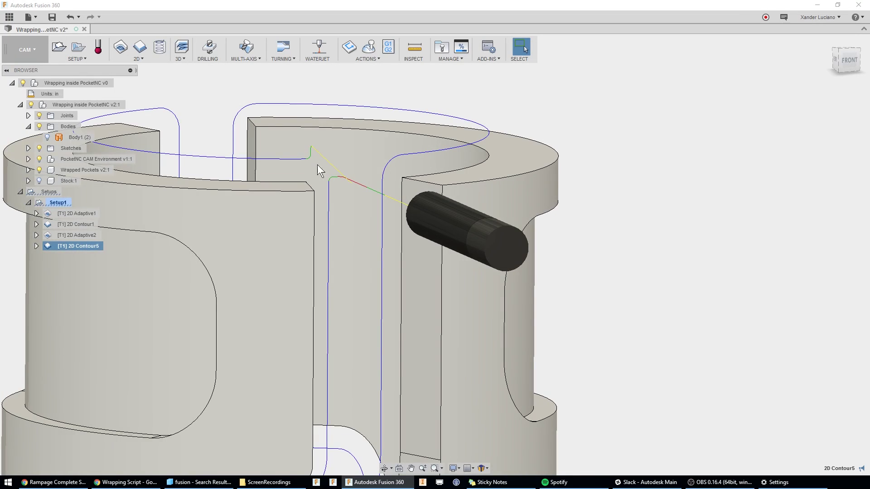
pyautogui.rightClick(101, 248)
pyautogui.click(119, 253)
pyautogui.click(800, 136)
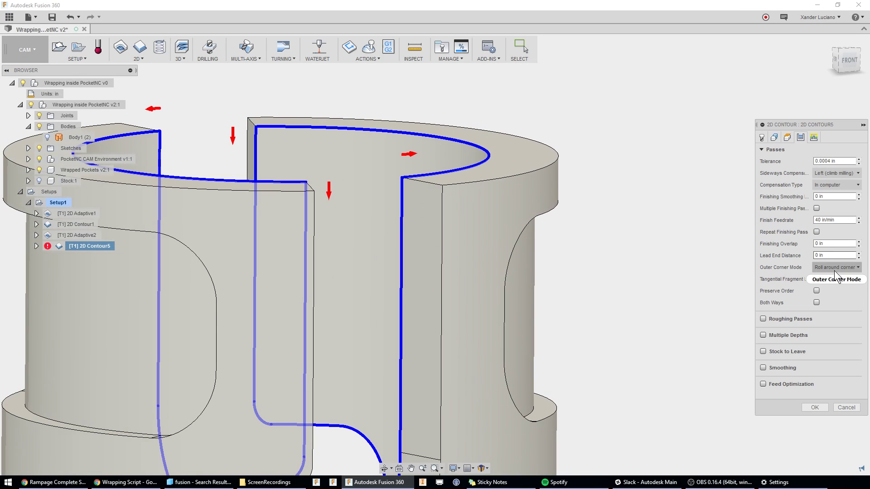
pyautogui.click(835, 278)
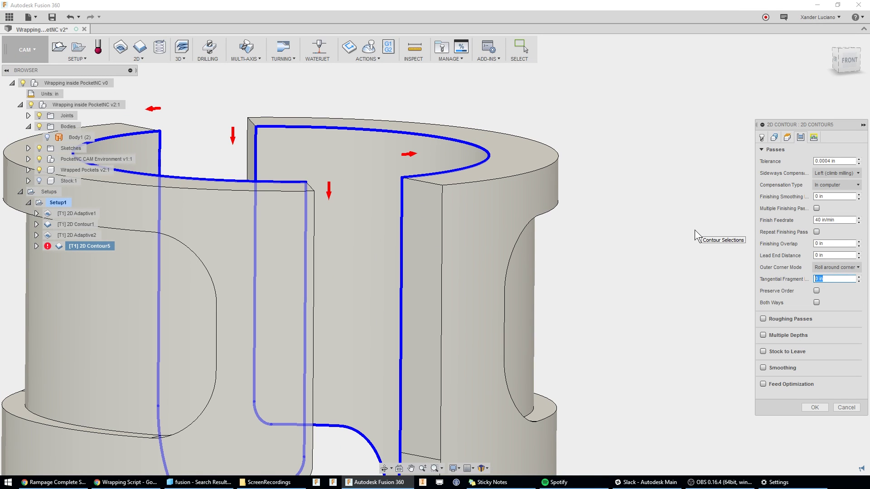
pyautogui.write('.125')
pyautogui.click(815, 408)
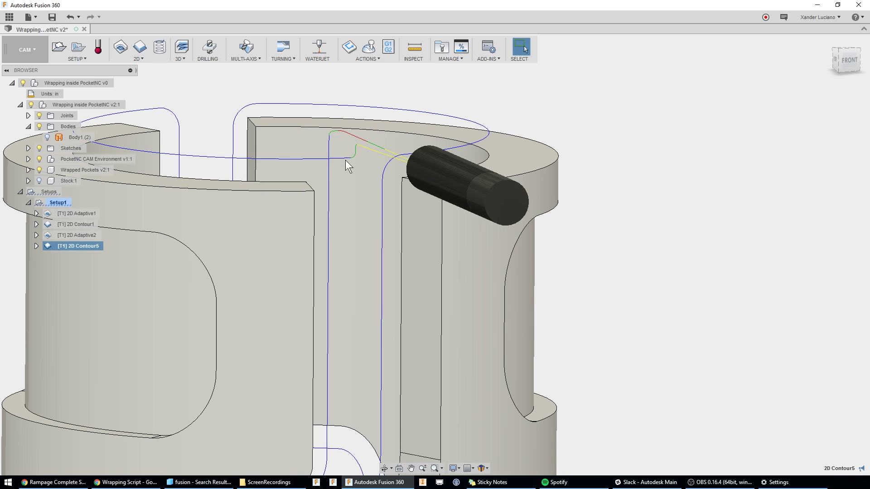
pyautogui.keyDown('shift'); pyautogui.moveTo(332, 134); pyautogui.dragTo(347, 161, button='middle'); pyautogui.keyUp('shift')
pyautogui.scroll(-6, 348, 167)
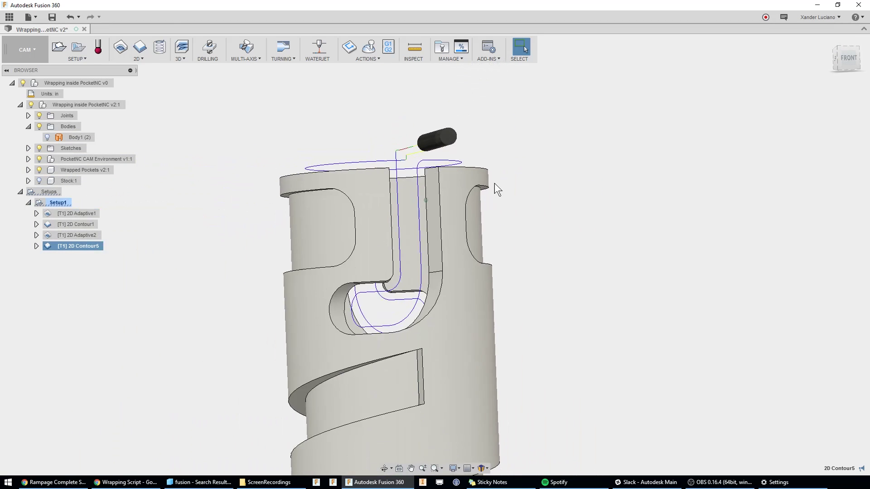
pyautogui.scroll(-4, 545, 200)
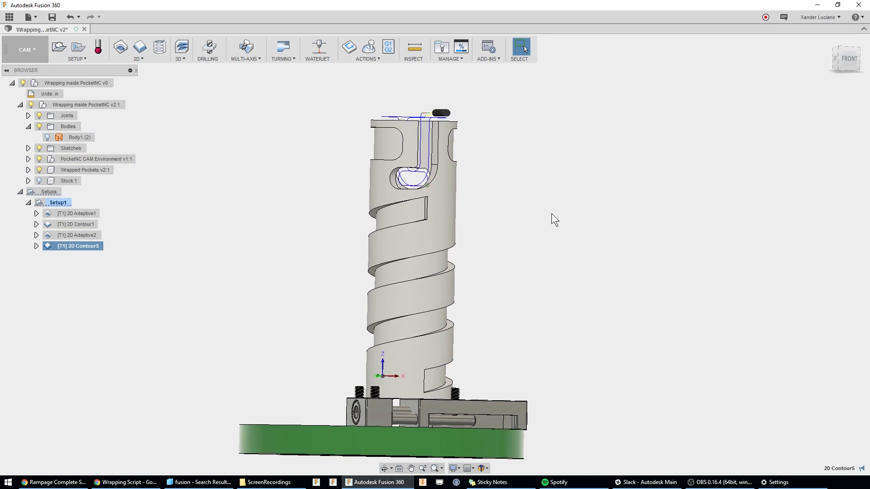
pyautogui.keyDown('shift'); pyautogui.moveTo(549, 215); pyautogui.dragTo(457, 265, button='middle'); pyautogui.keyUp('shift')
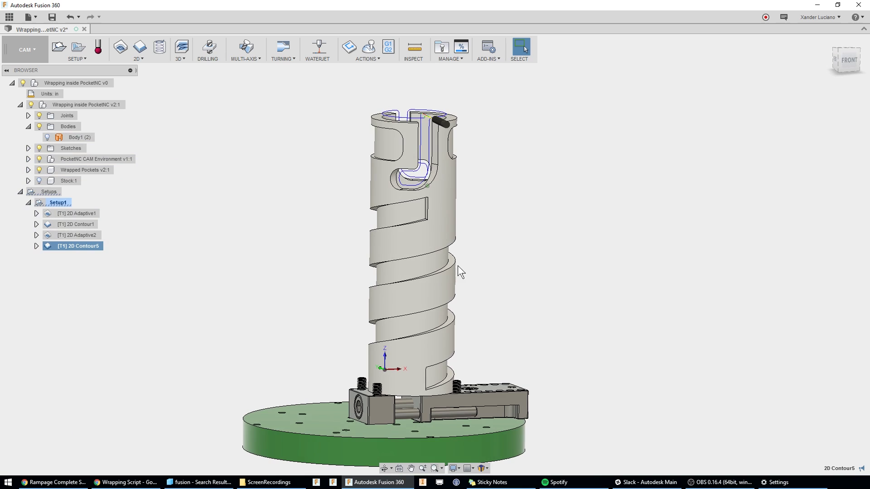
# Create a 2D Pocket operation and enable Wrap Toolpath with the spiral groove's floor face as the wrap cylinder.
pyautogui.click(231, 209)
pyautogui.click(135, 60)
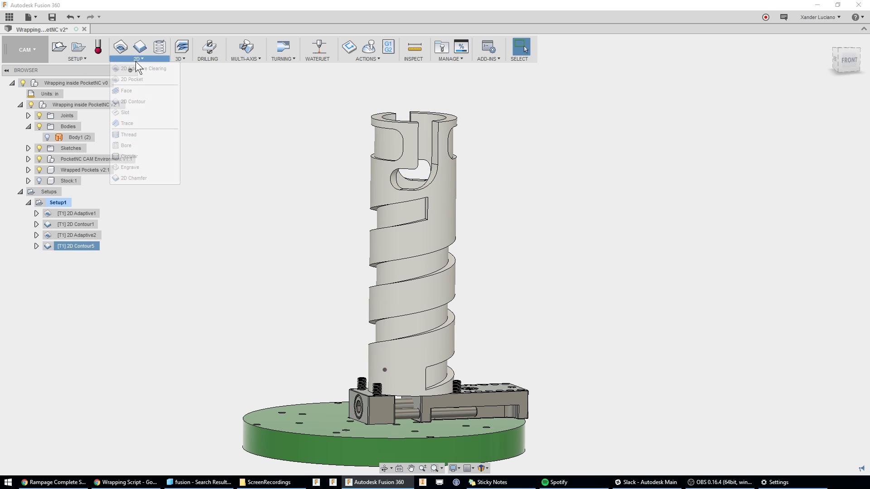
pyautogui.click(138, 83)
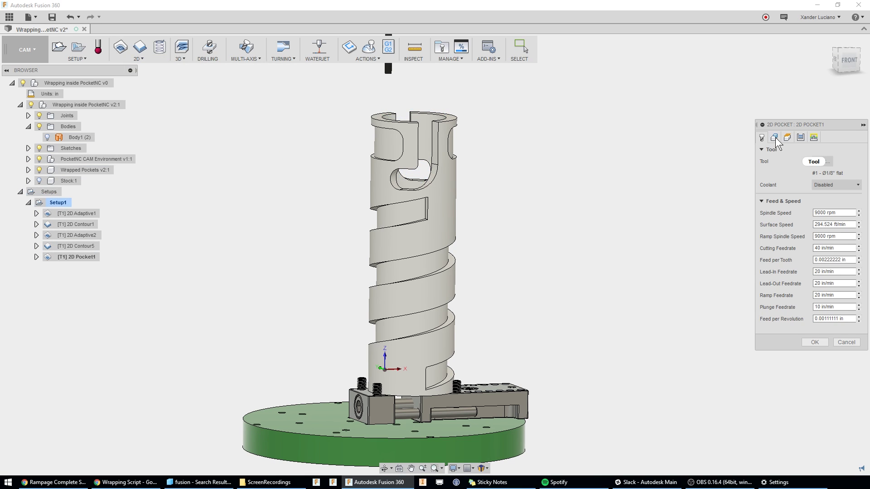
pyautogui.click(775, 138)
pyautogui.click(763, 210)
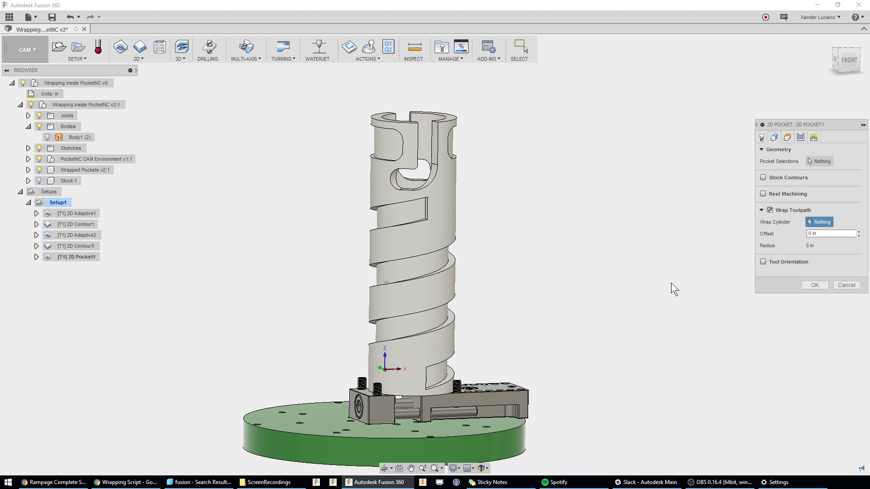
pyautogui.click(486, 243)
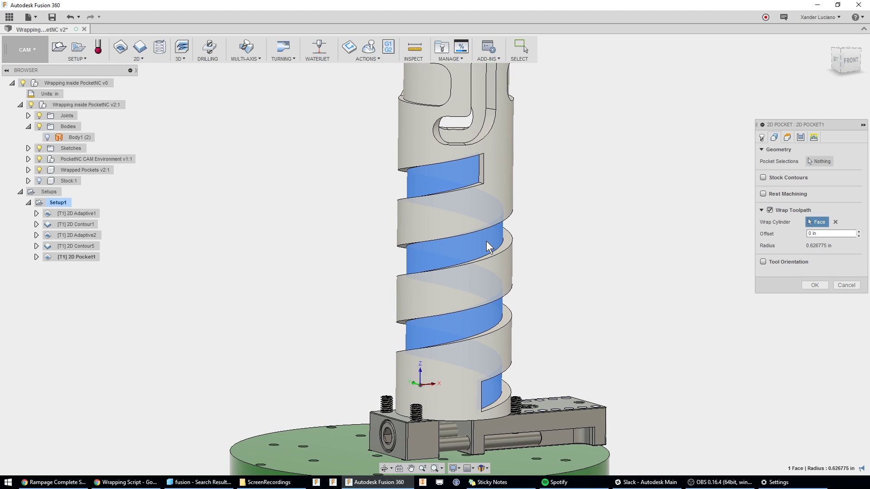
# Select the spiral groove's floor outline as the pocket chain and generate the wrapped pocket toolpath.
pyautogui.click(822, 161)
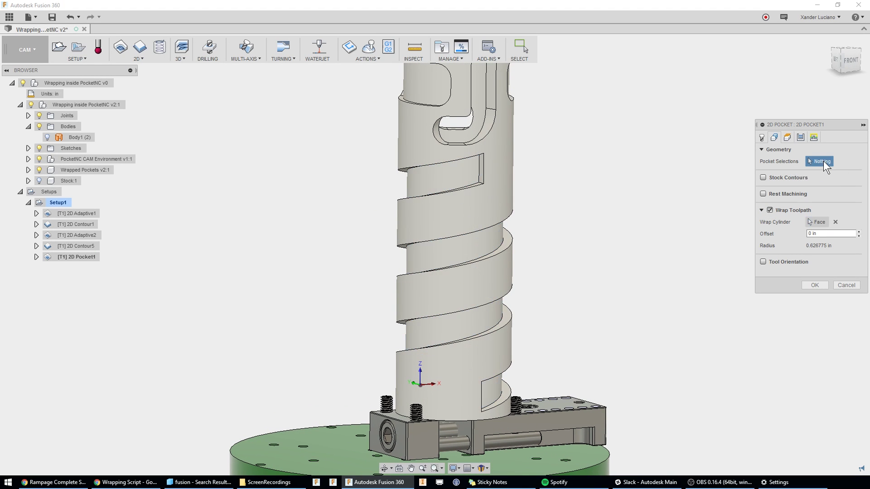
pyautogui.click(500, 246)
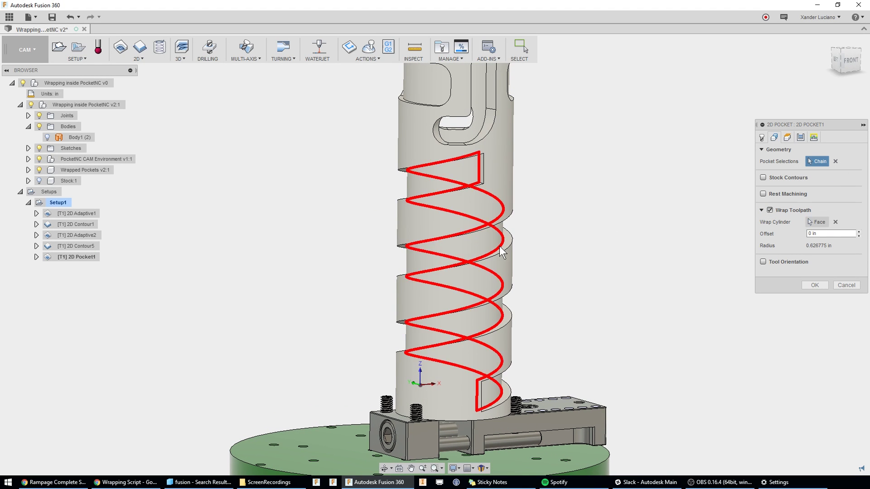
pyautogui.click(814, 285)
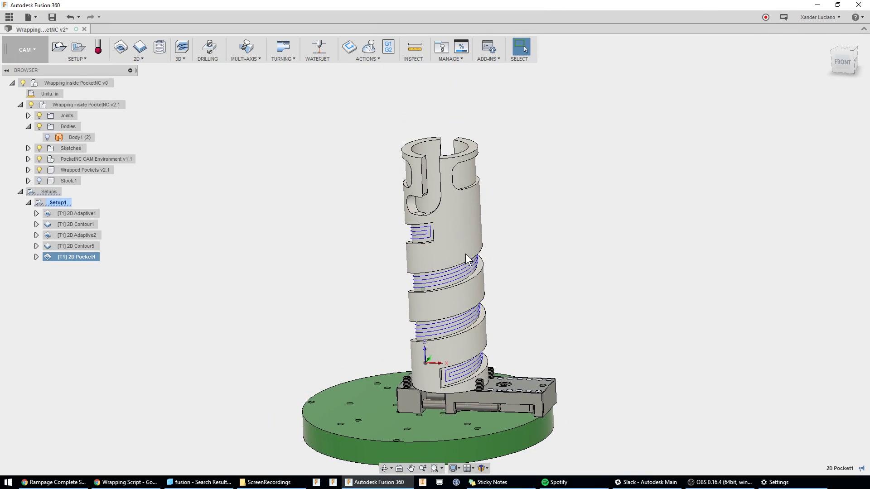
# Simulate all operations in Setup1 and inspect the machined stock from several angles.
pyautogui.click(58, 203)
pyautogui.click(375, 48)
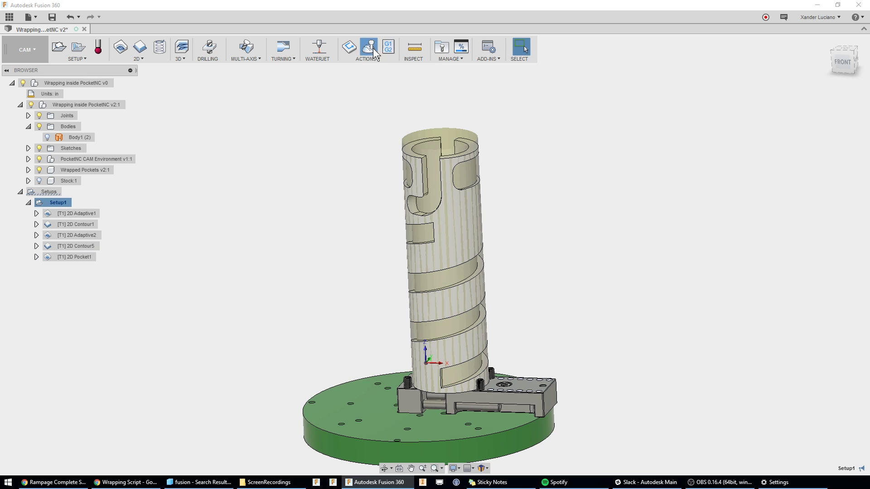
pyautogui.click(828, 41)
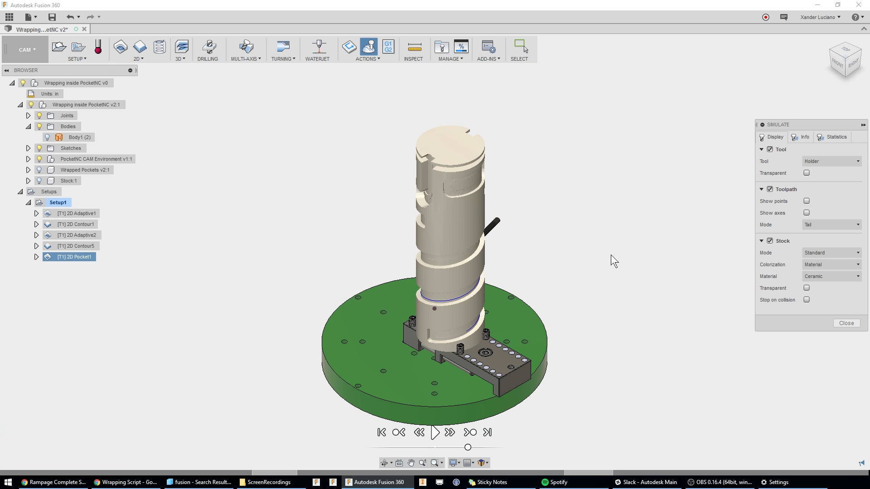
pyautogui.scroll(3, 558, 226)
pyautogui.keyDown('shift'); pyautogui.moveTo(493, 223); pyautogui.dragTo(501, 214, button='middle'); pyautogui.keyUp('shift')
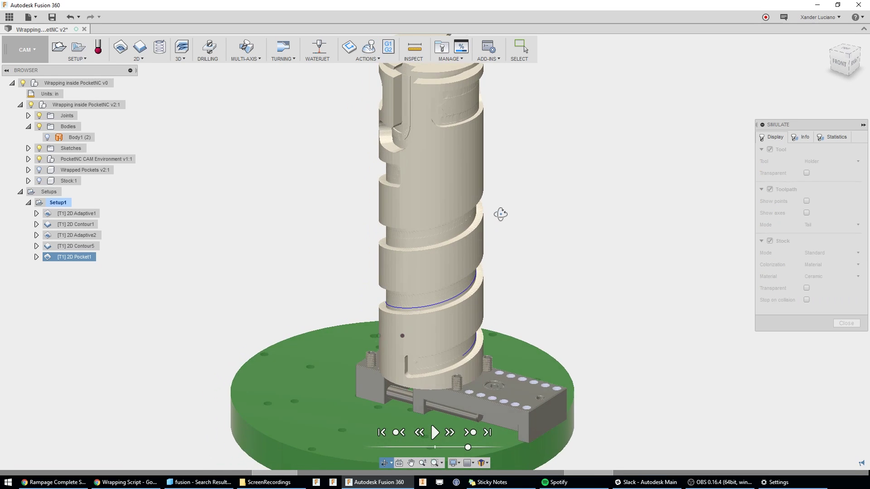
pyautogui.scroll(-3, 438, 129)
pyautogui.scroll(2, 438, 129)
pyautogui.keyDown('shift'); pyautogui.moveTo(493, 202); pyautogui.dragTo(526, 189, button='middle'); pyautogui.keyUp('shift')
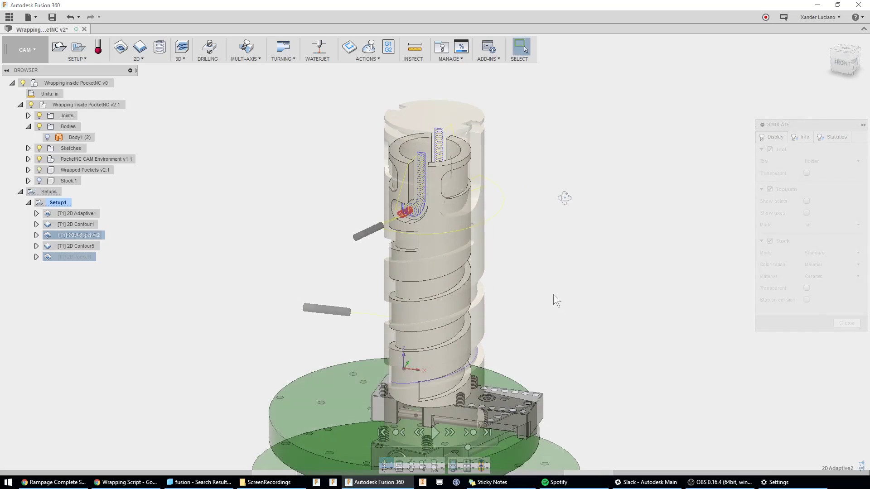